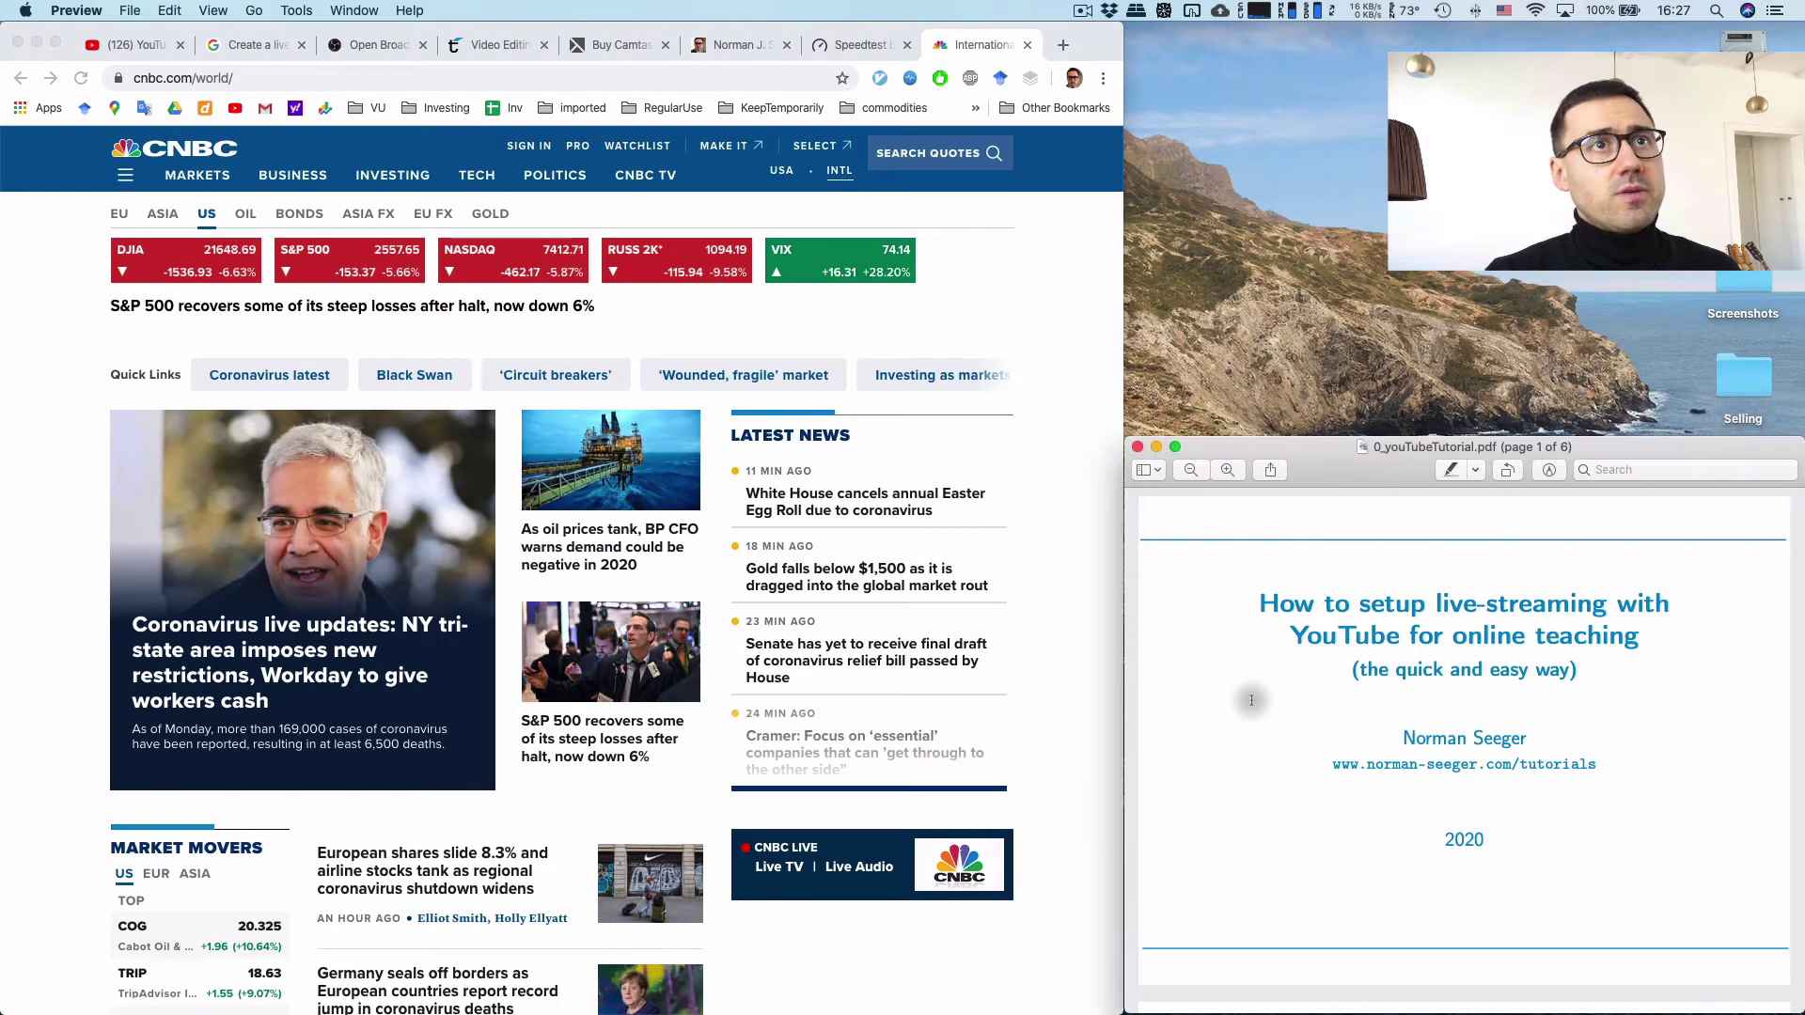
# - Advance the tutorial PDF from the title page through the tutorial goals to the page on setting up a YouTube account
pyautogui.click(1251, 701)
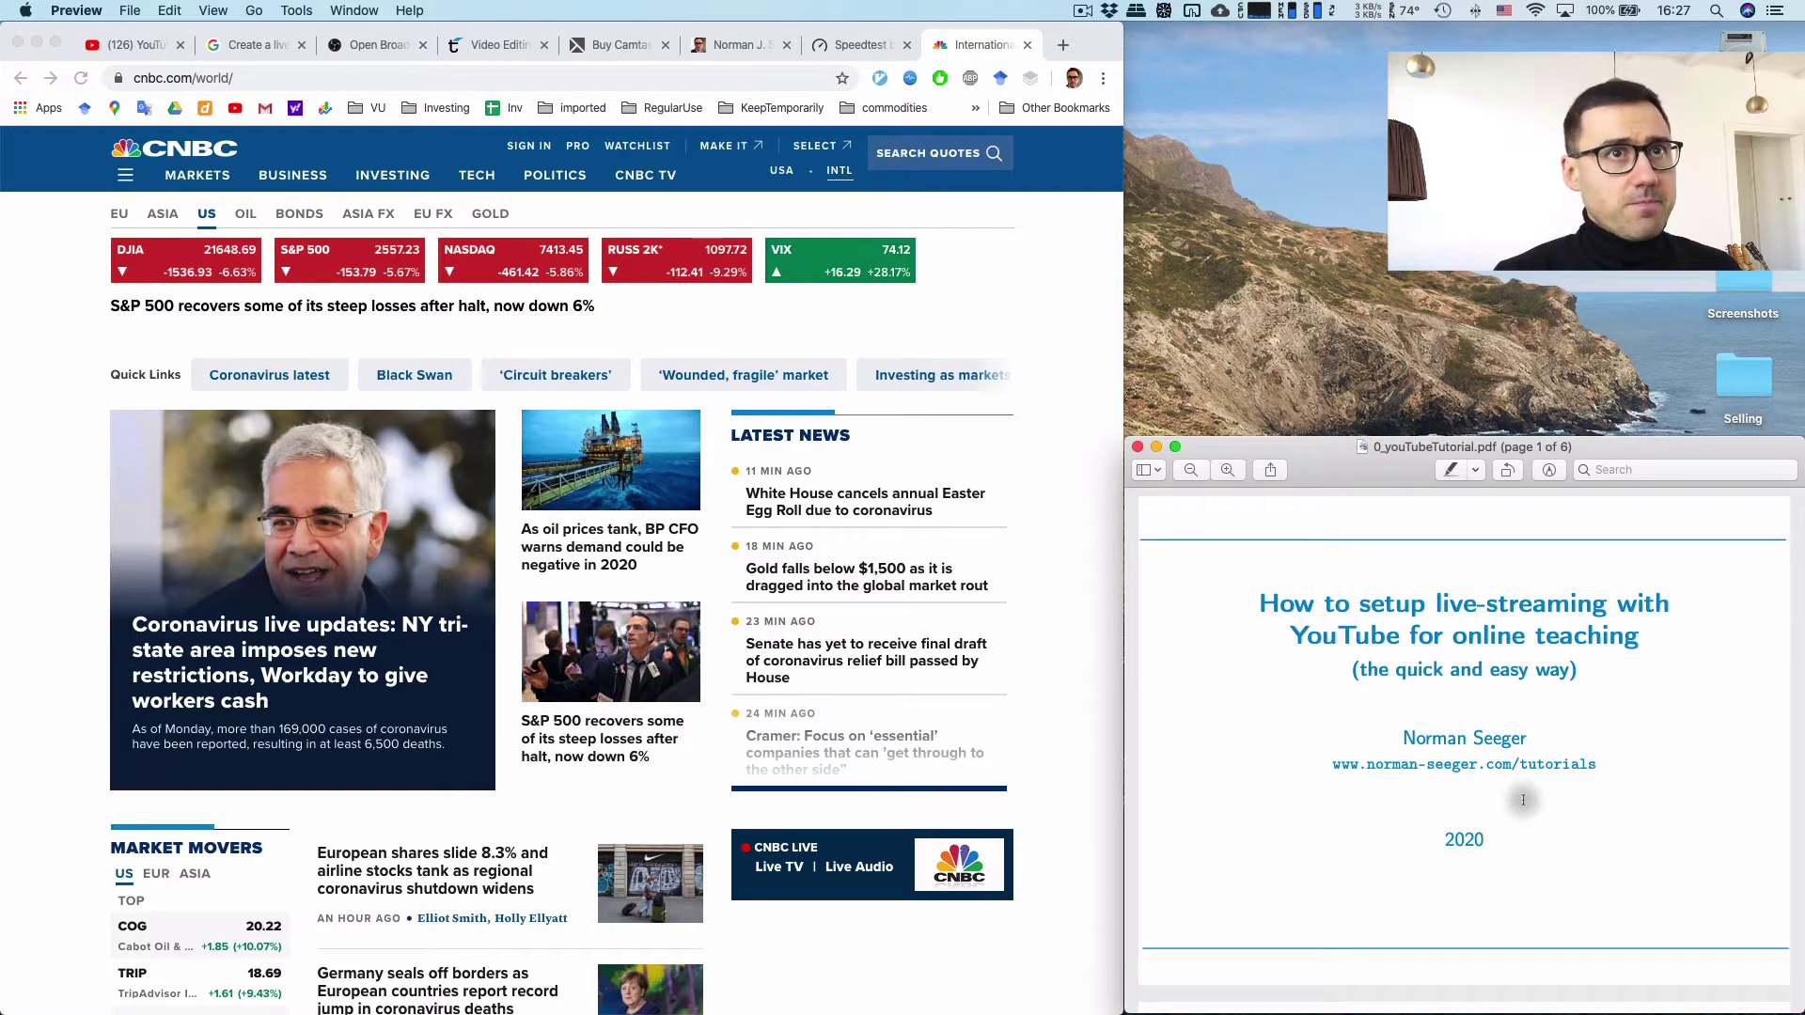
pyautogui.press('Right')
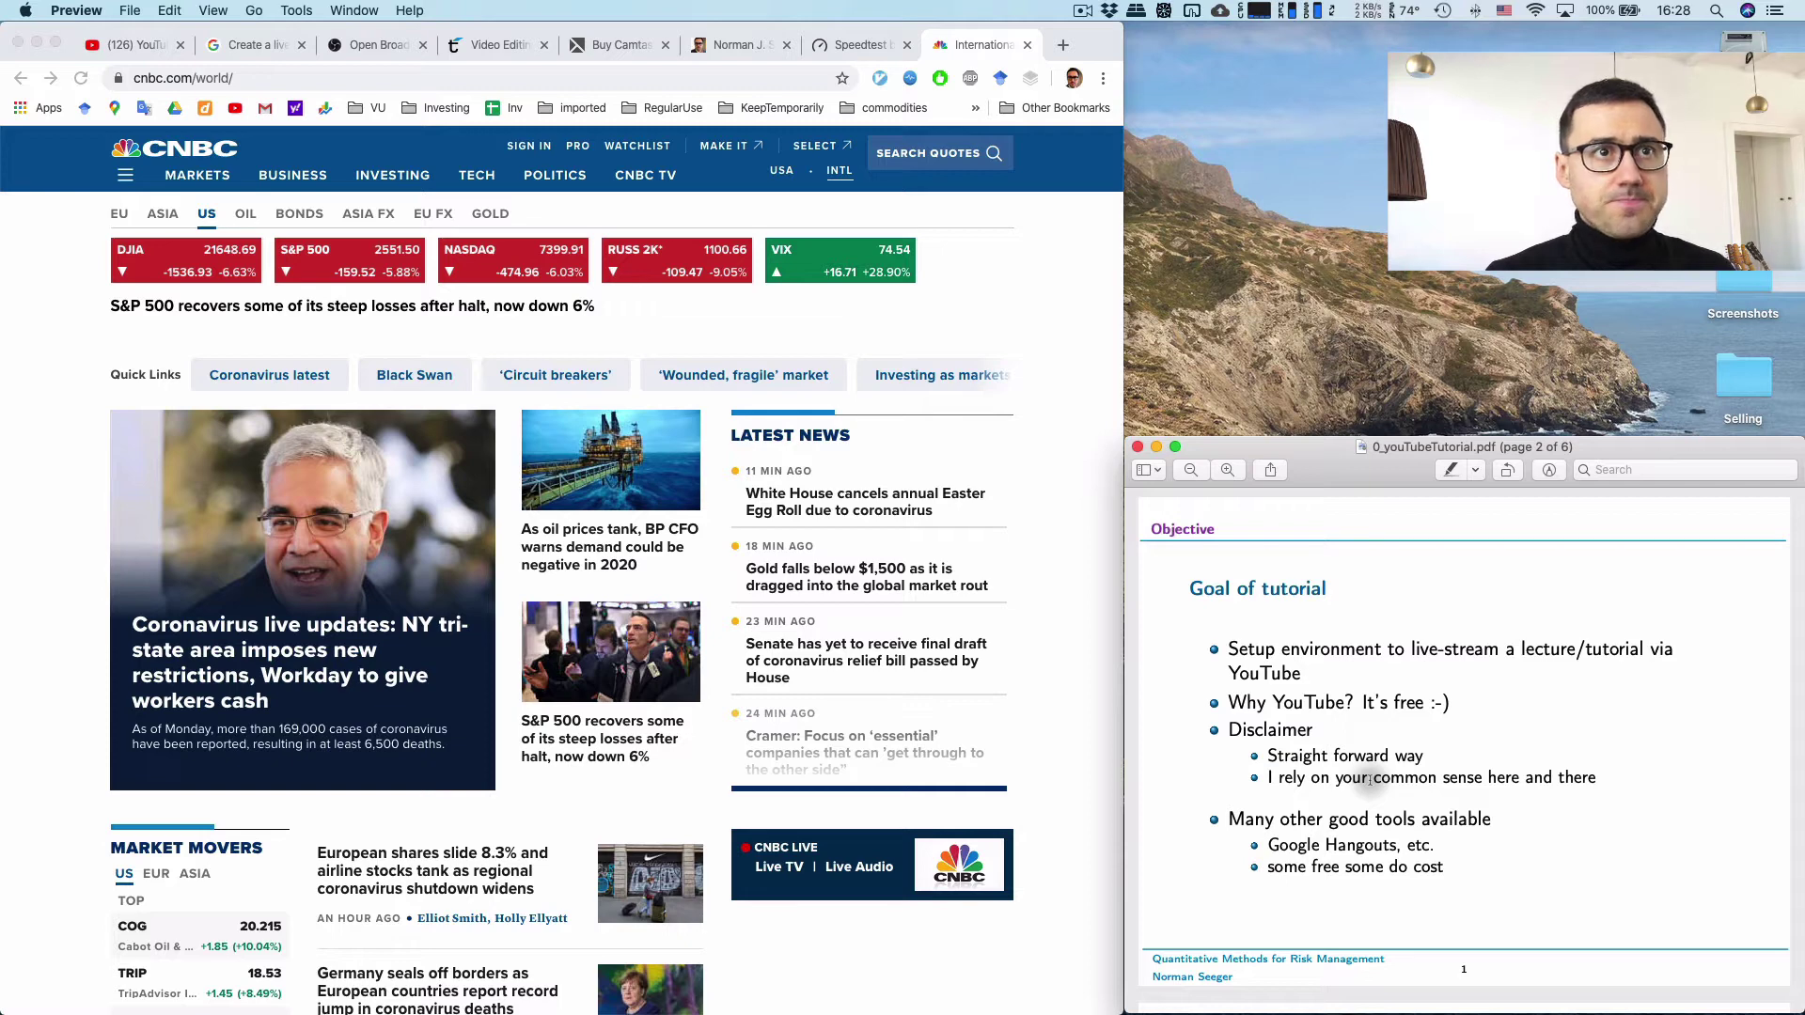
pyautogui.click(1320, 825)
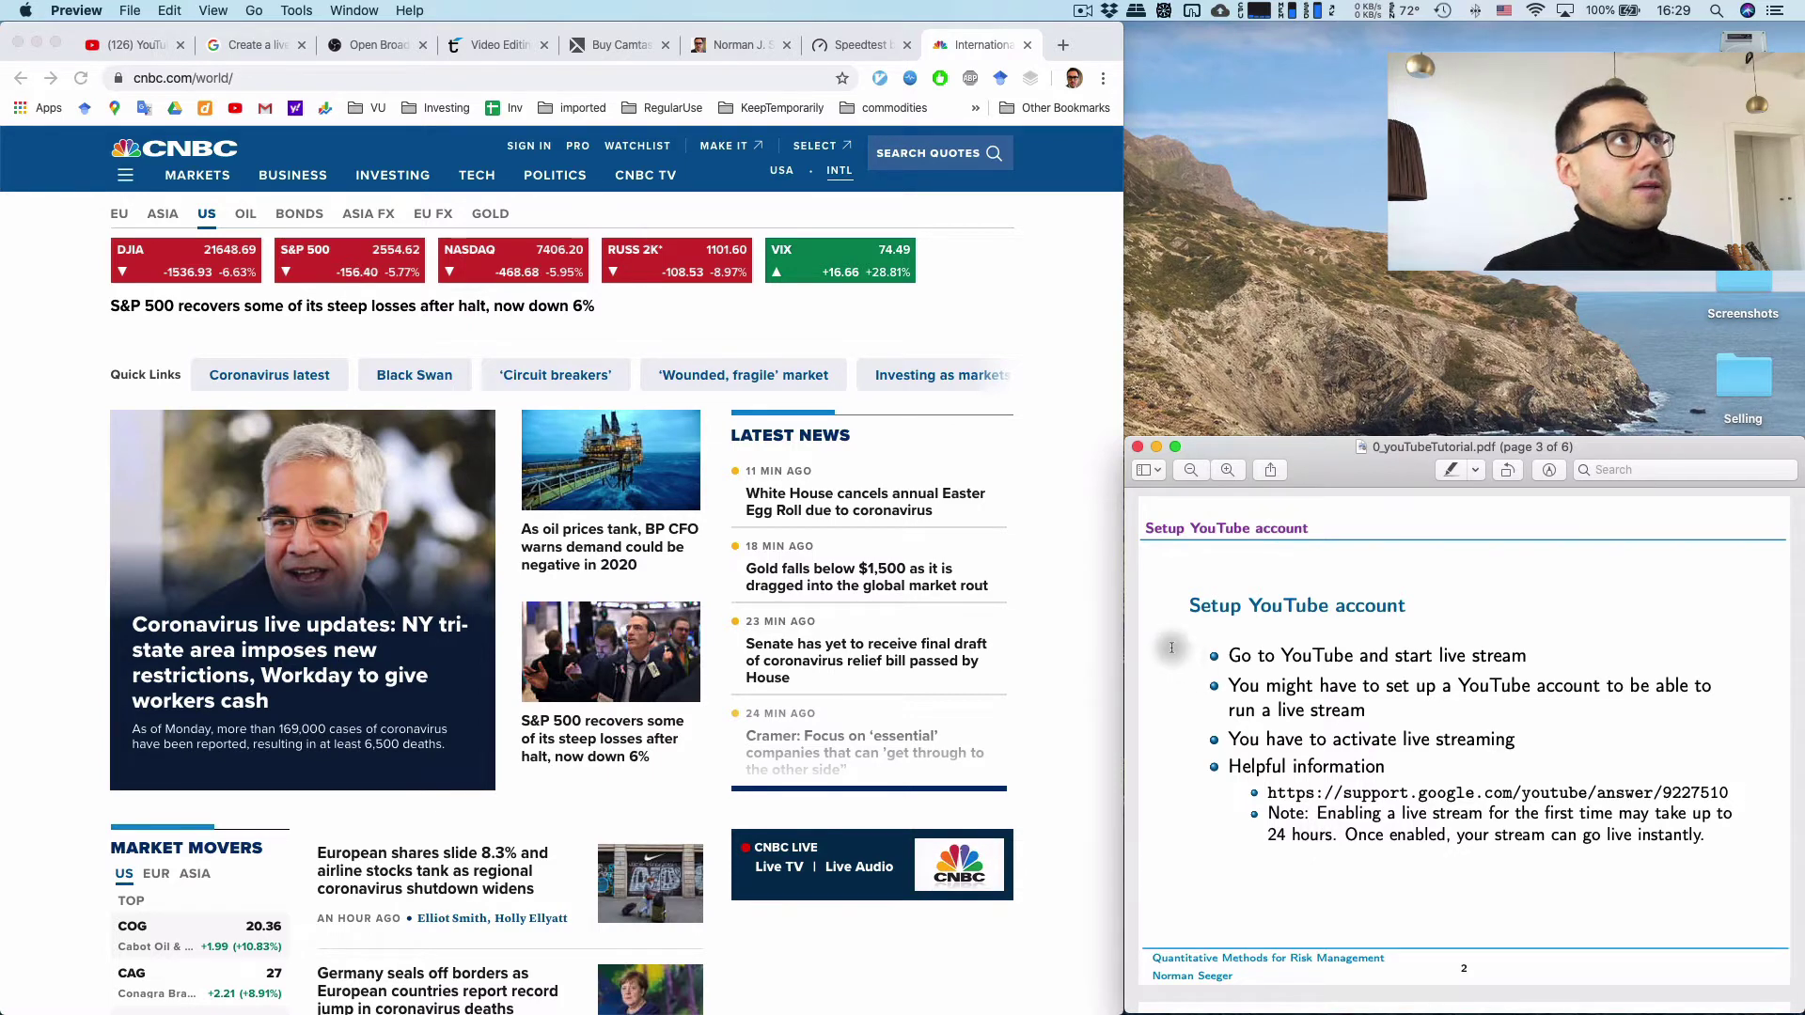
# - Bring up the YouTube home page and highlight the PDF's point about having to set up a YouTube account
pyautogui.click(137, 43)
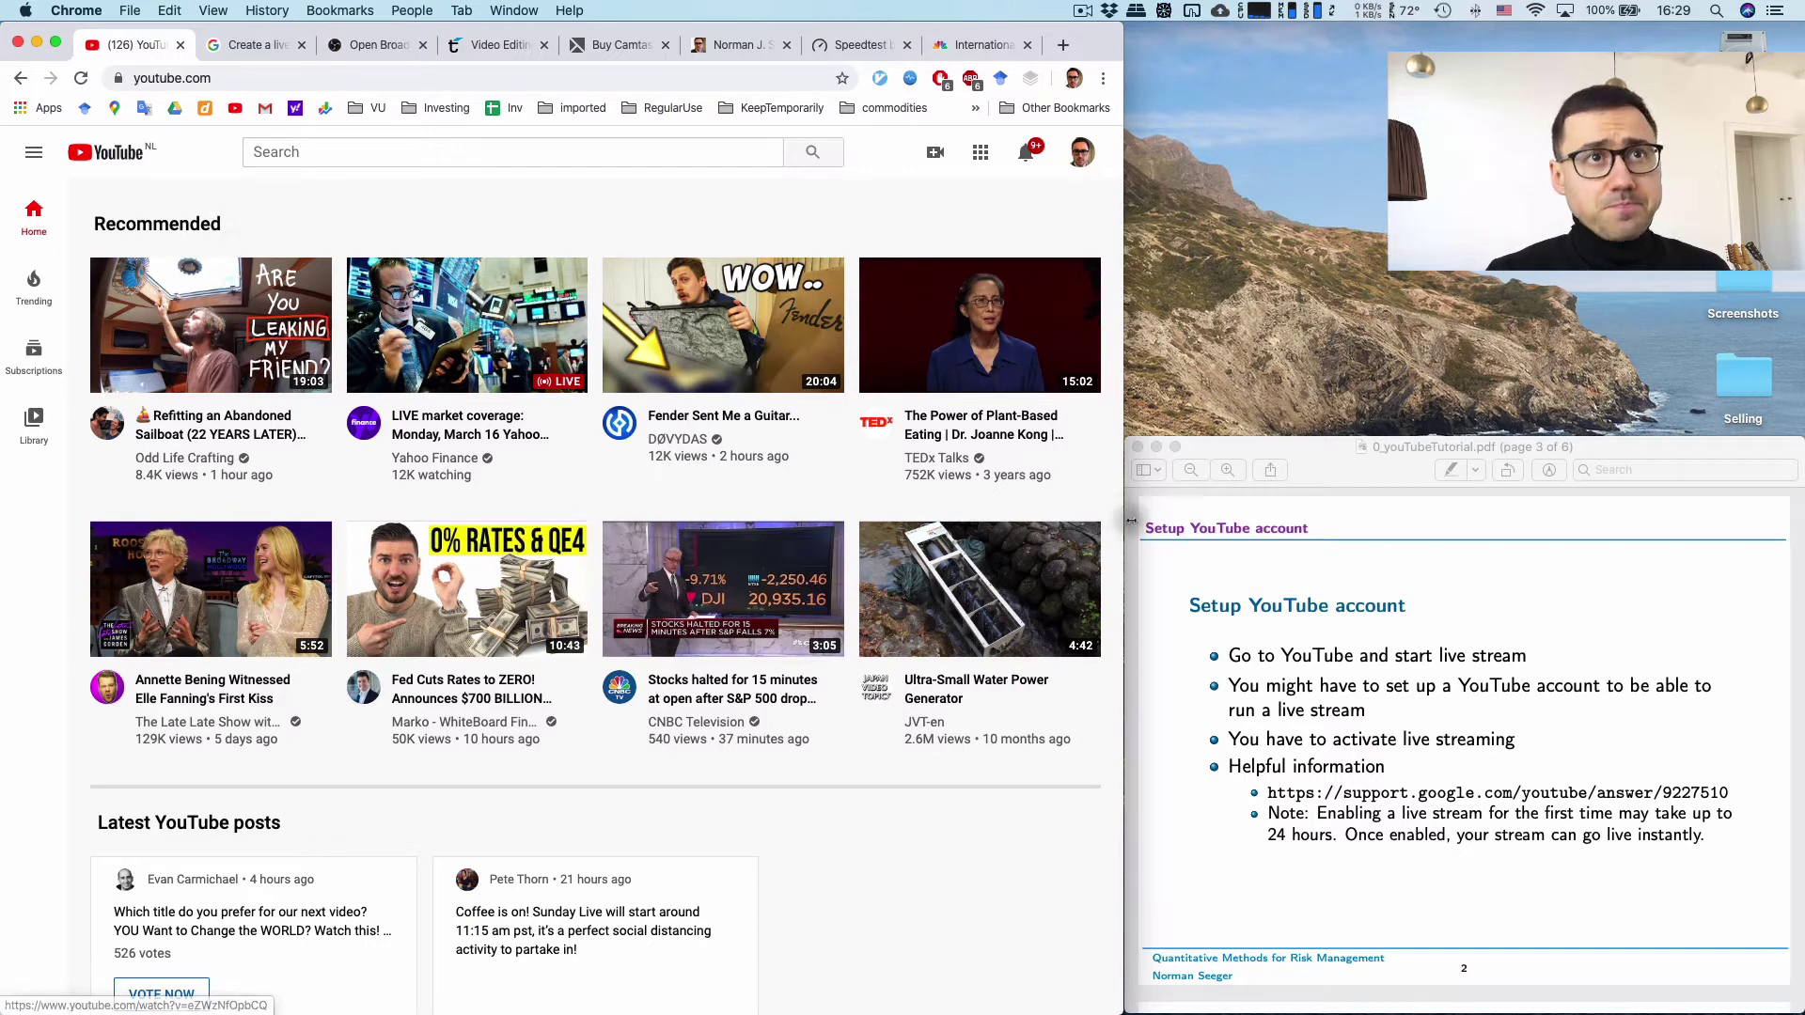
pyautogui.doubleClick(1310, 656)
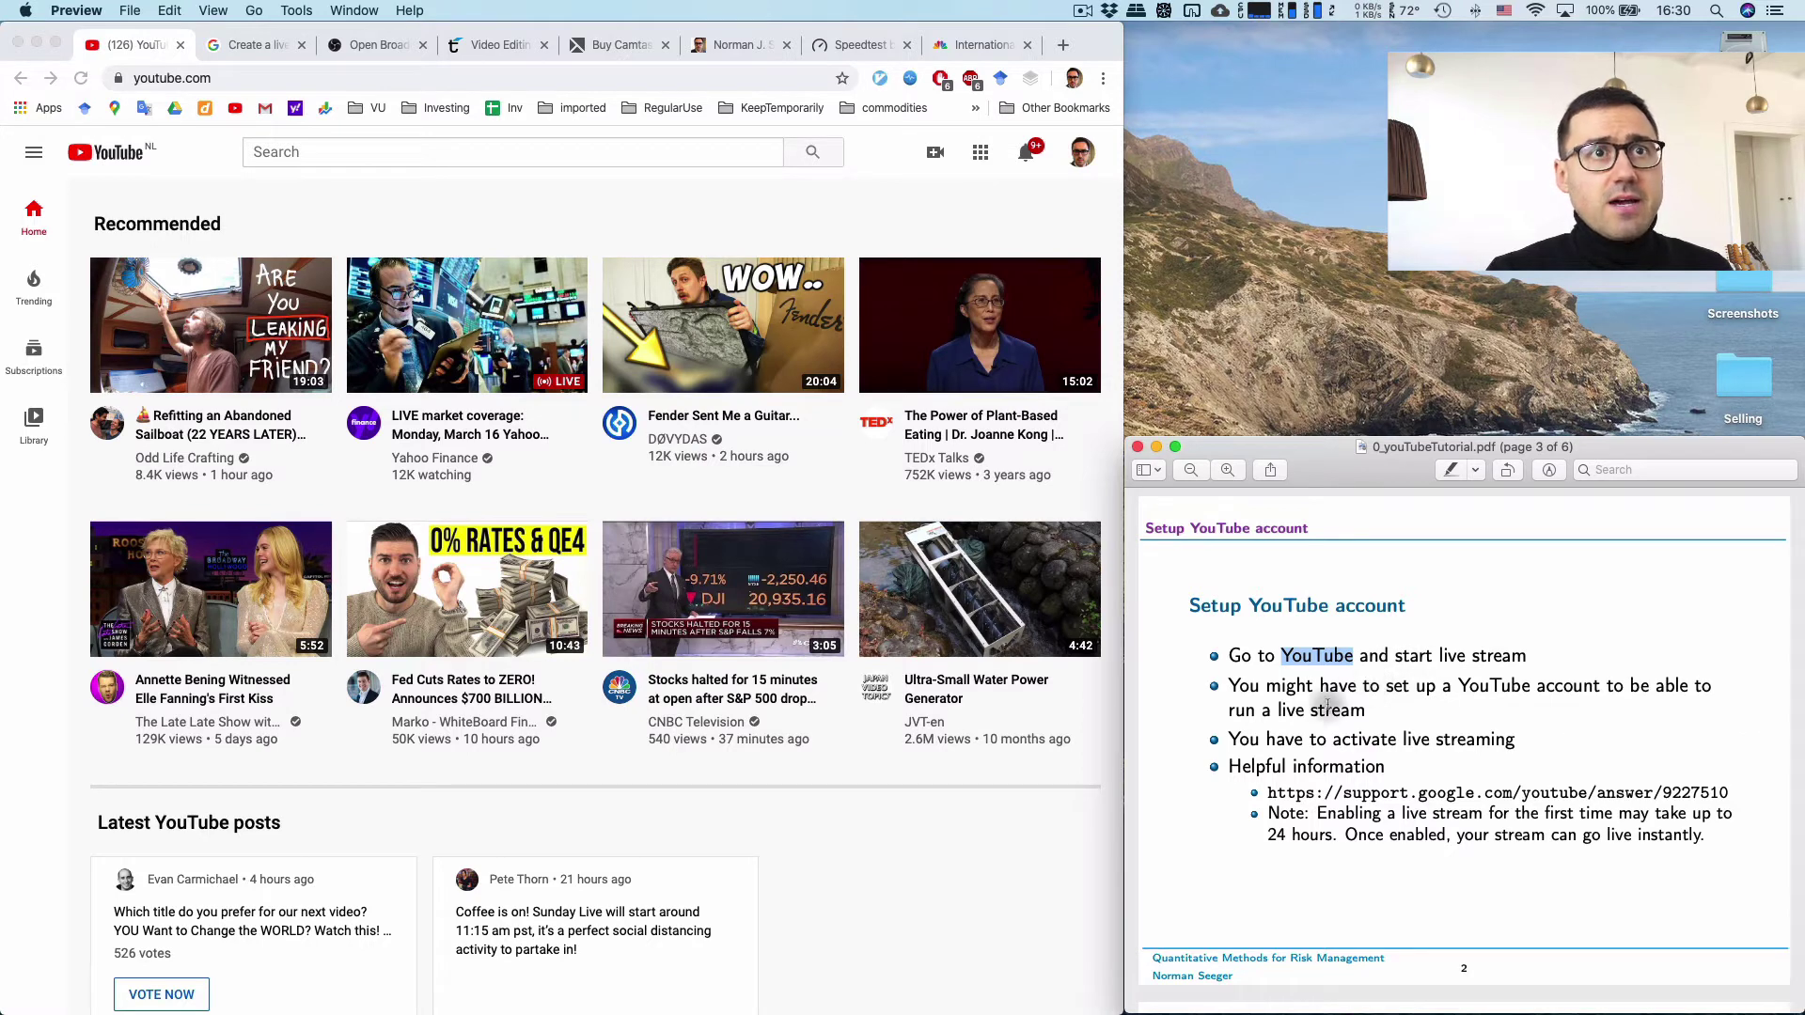
pyautogui.moveTo(1222, 685); pyautogui.dragTo(1363, 708)
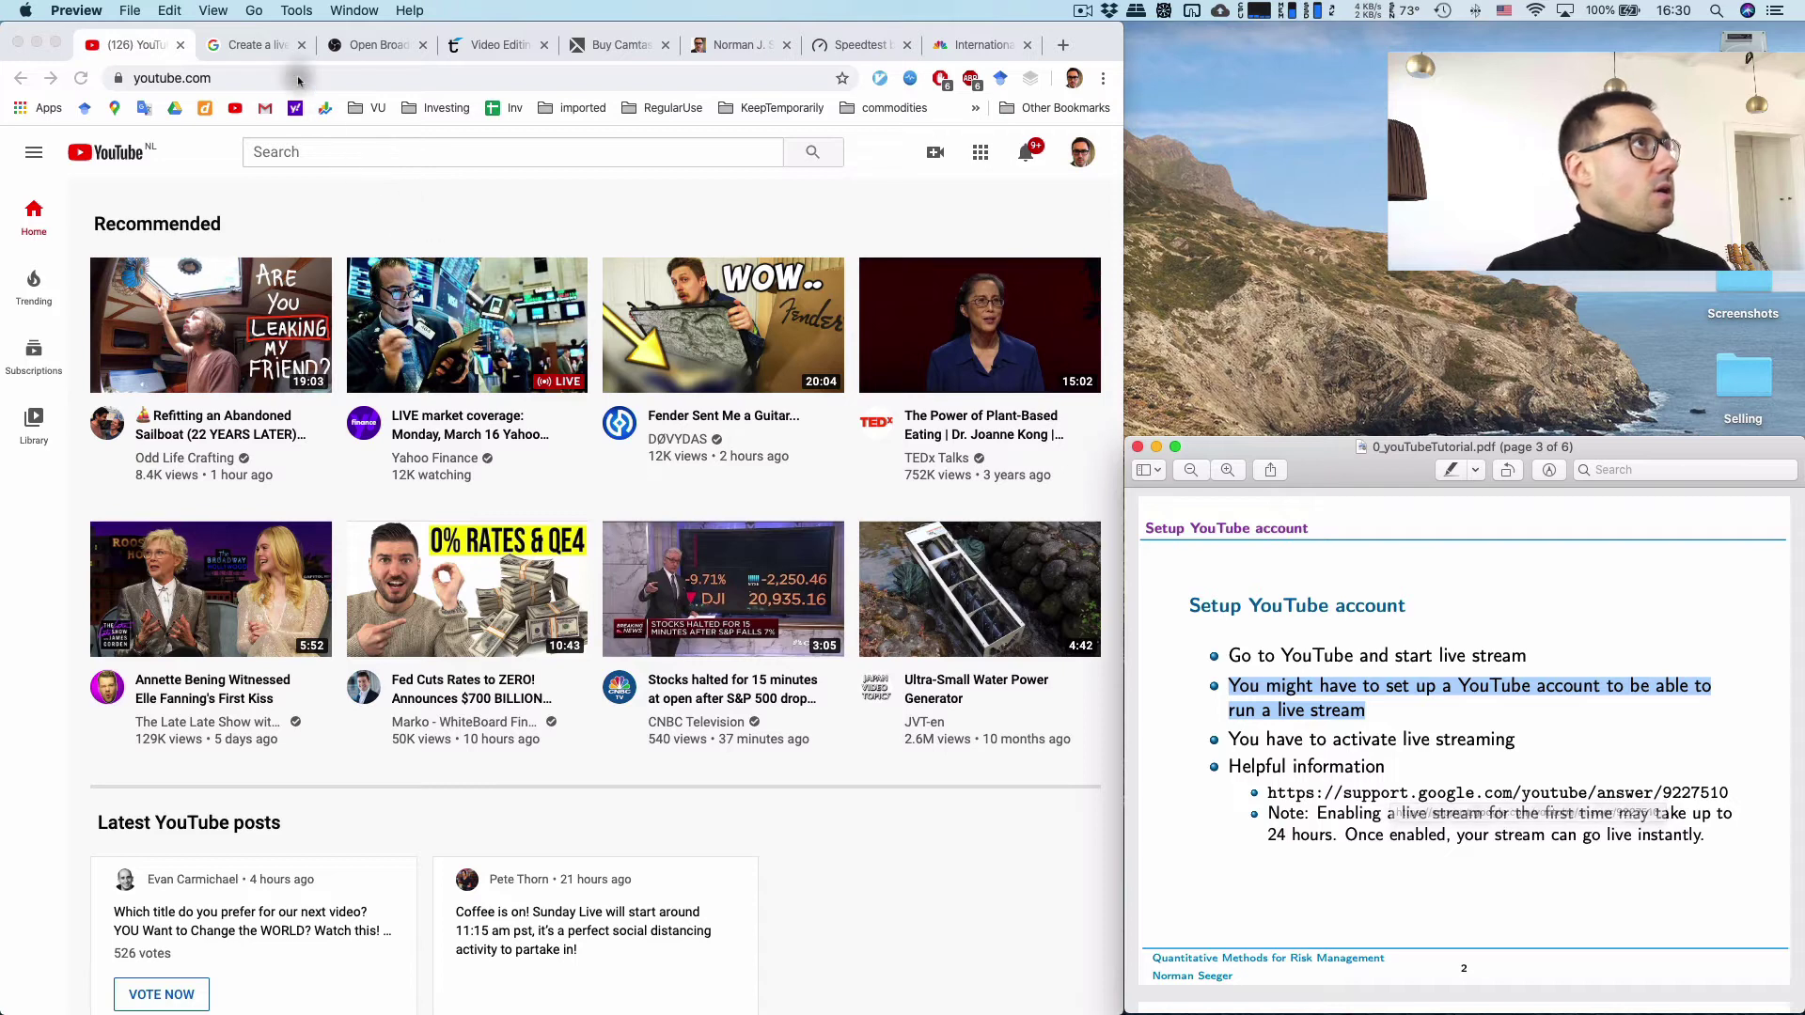
# - Consult the YouTube Help article on creating a live stream with an encoder, and advance the PDF to "How to set up for streaming"
pyautogui.click(259, 43)
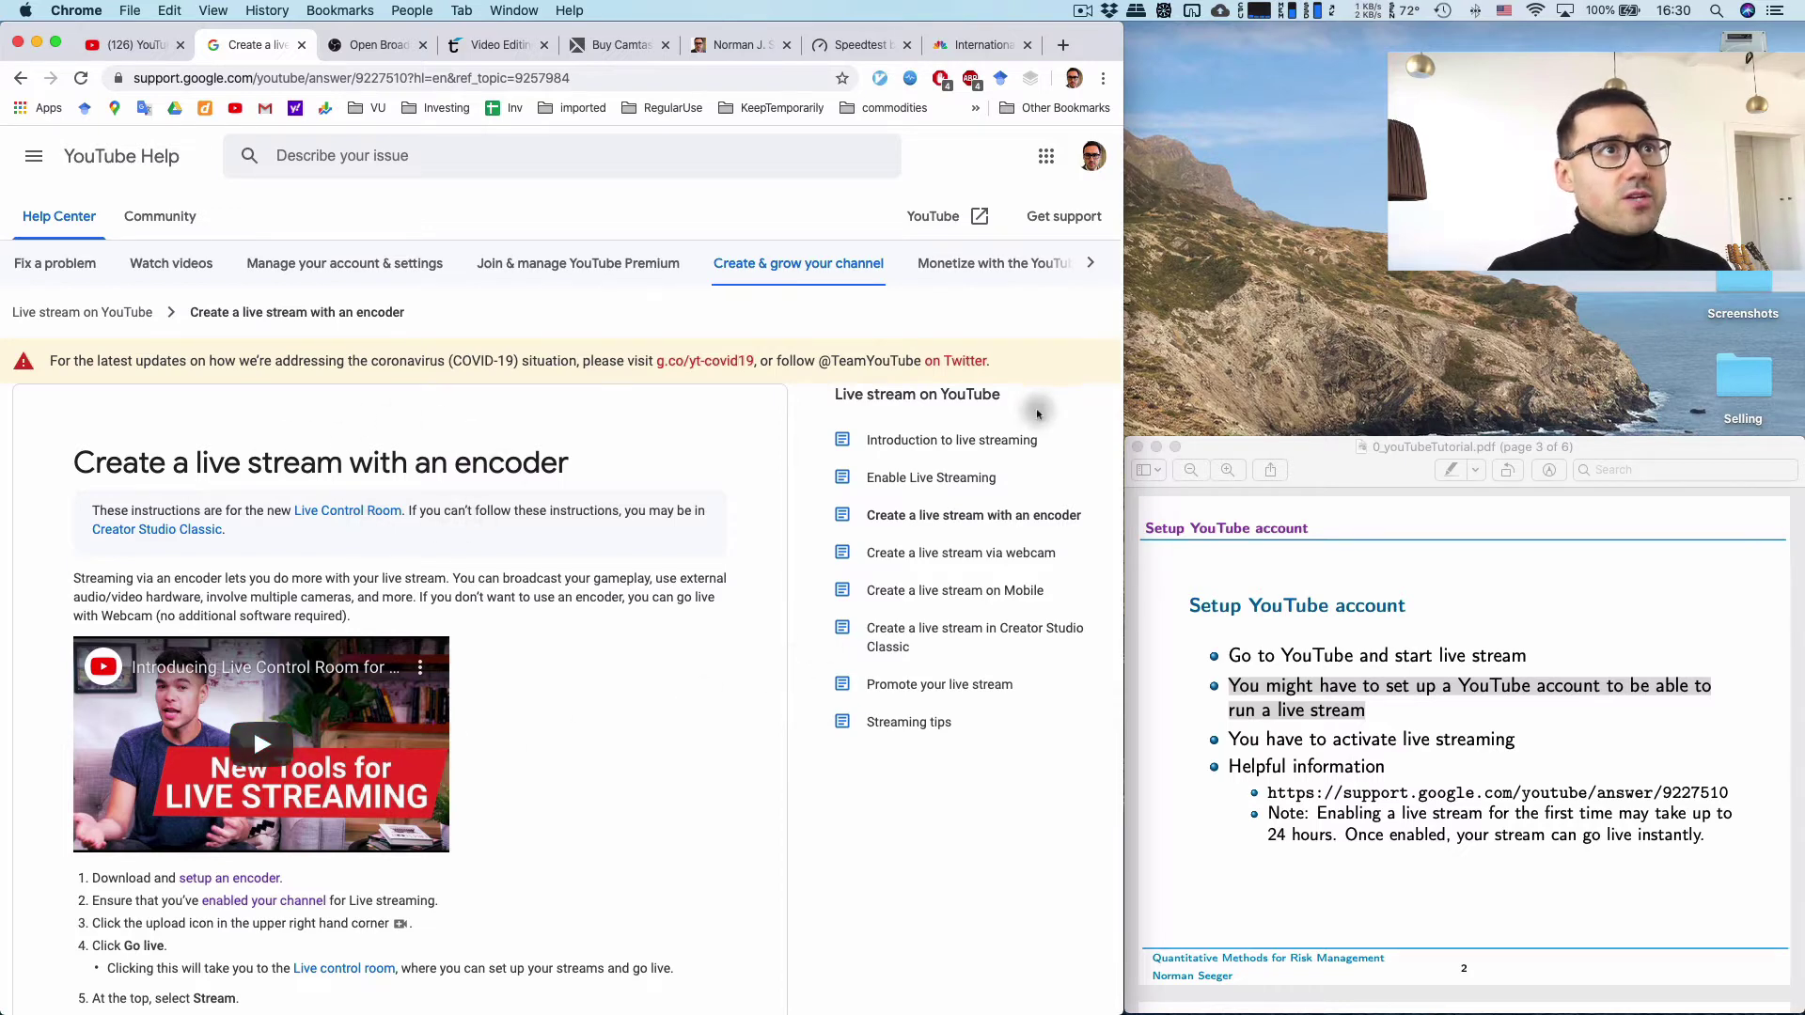
pyautogui.click(827, 455)
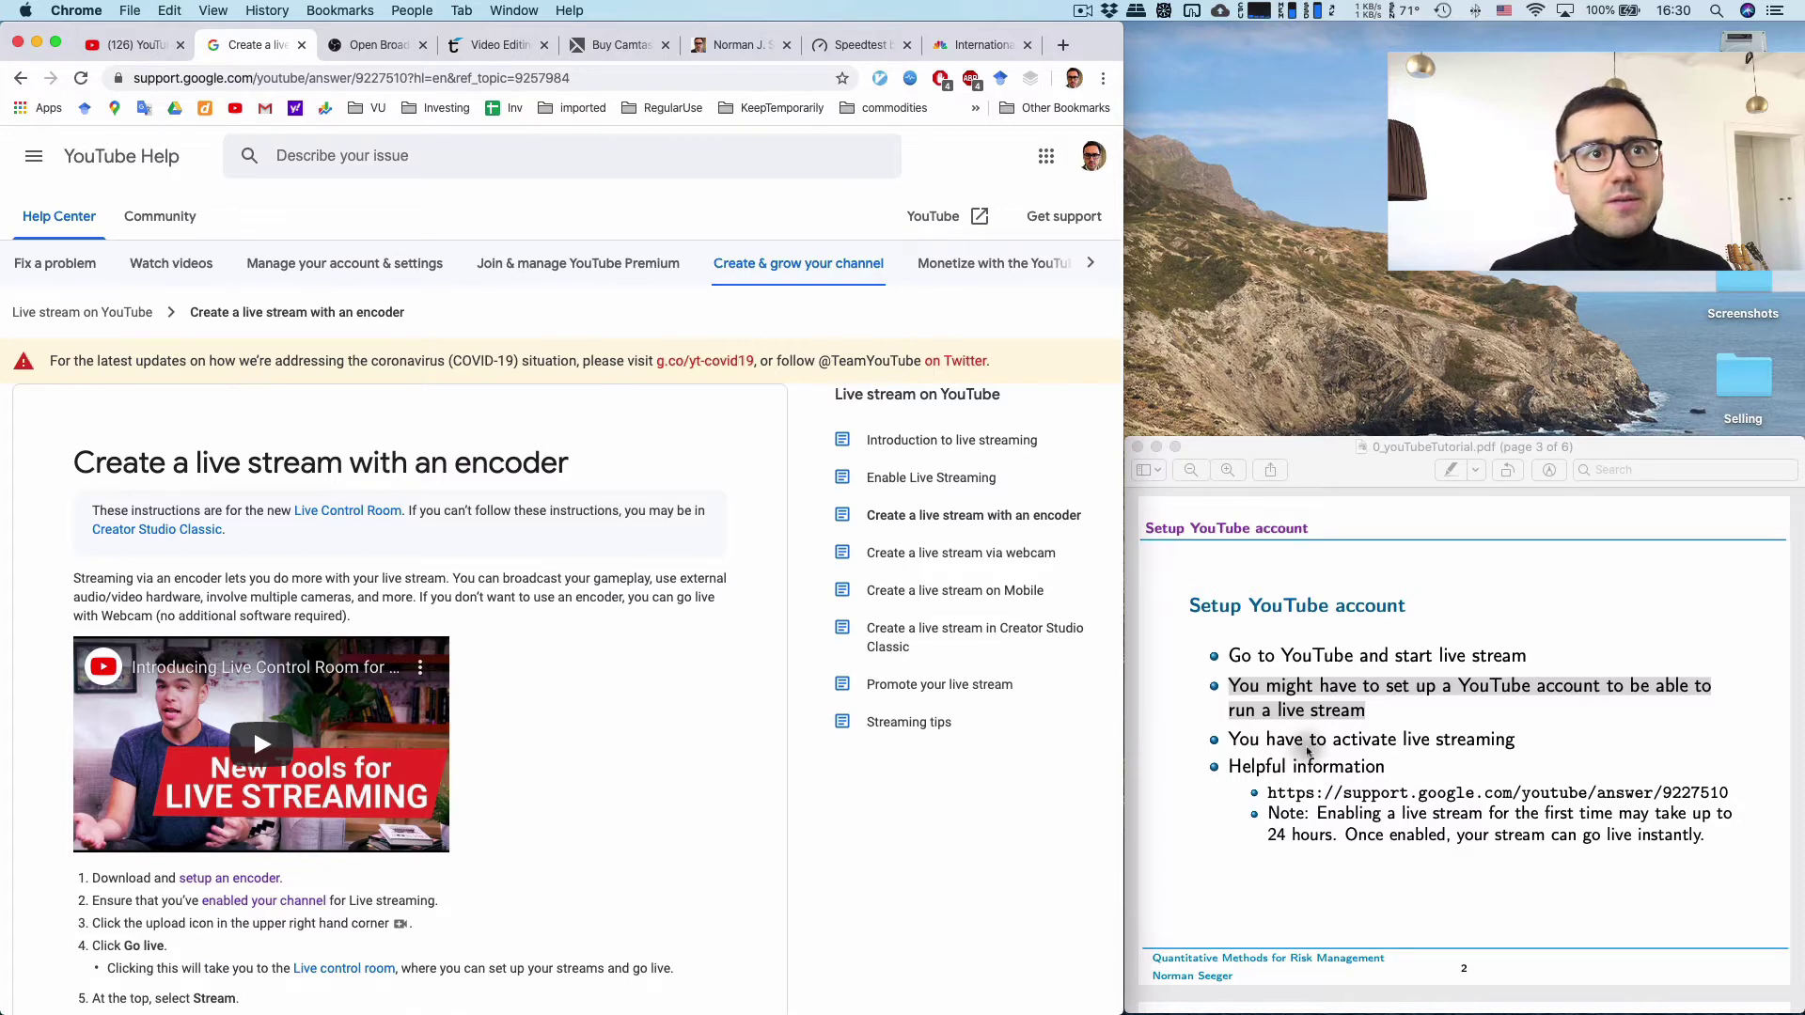
pyautogui.click(1307, 747)
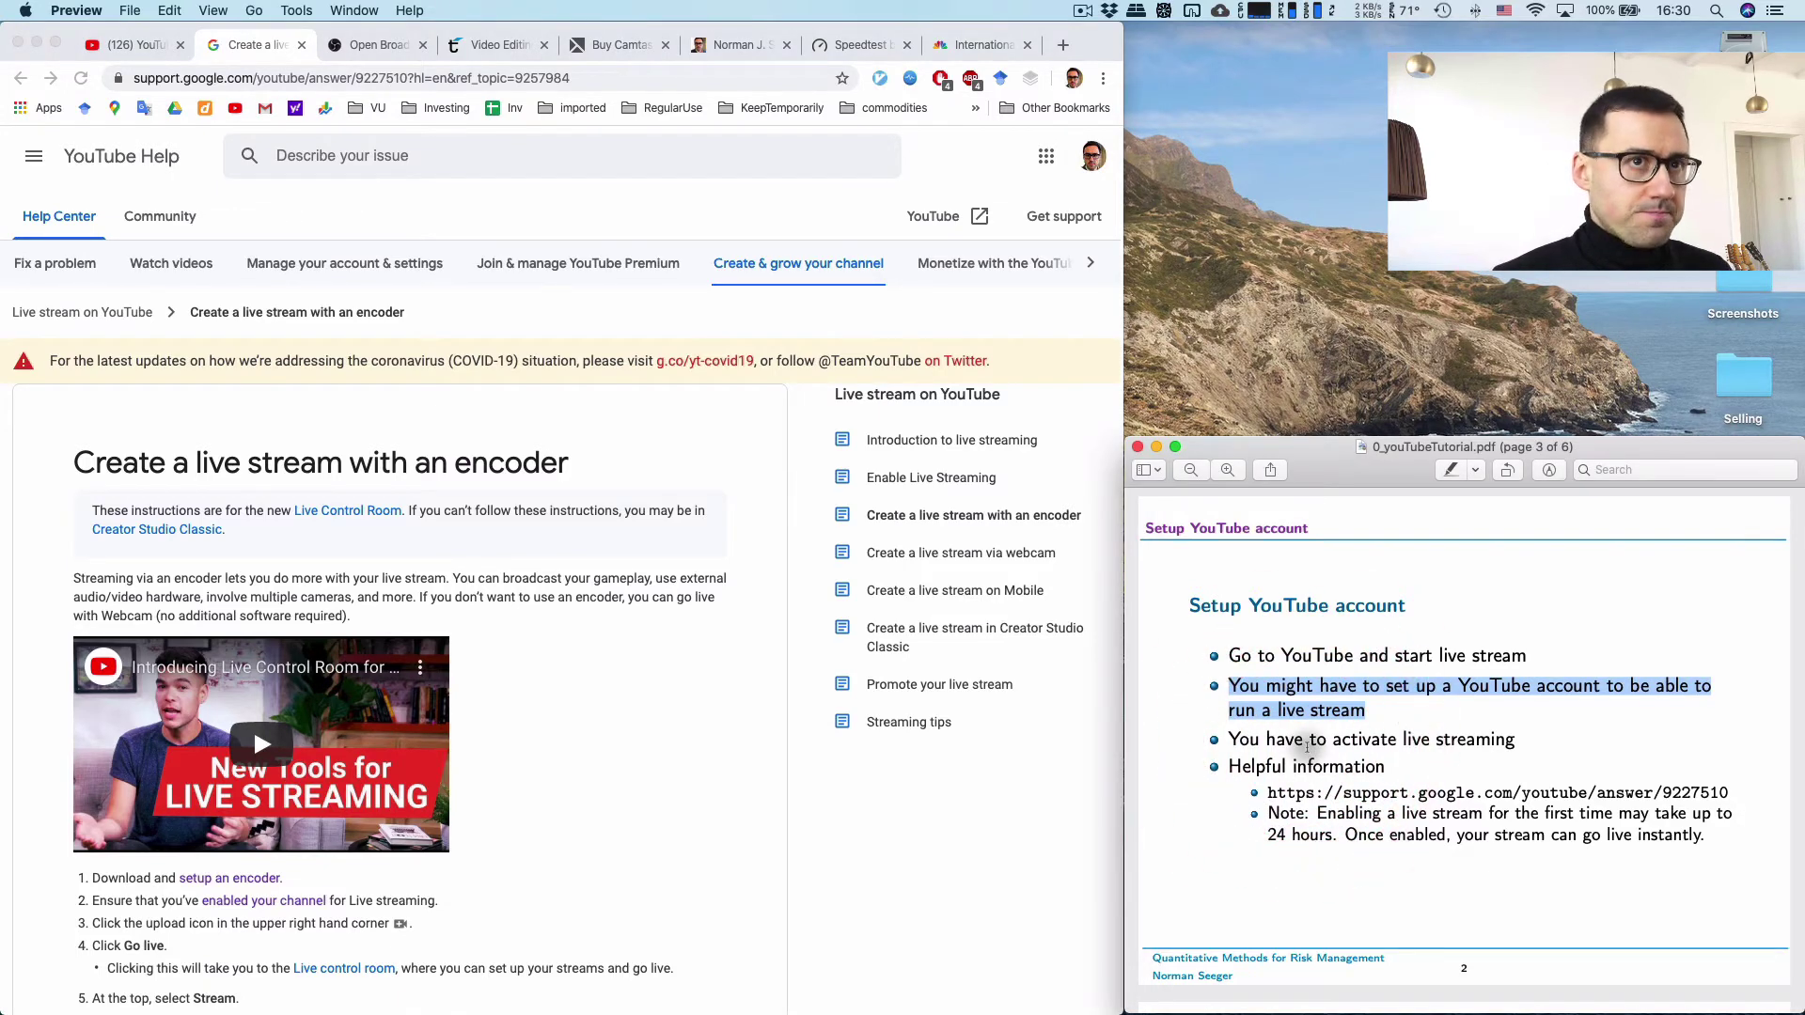
pyautogui.press('Right')
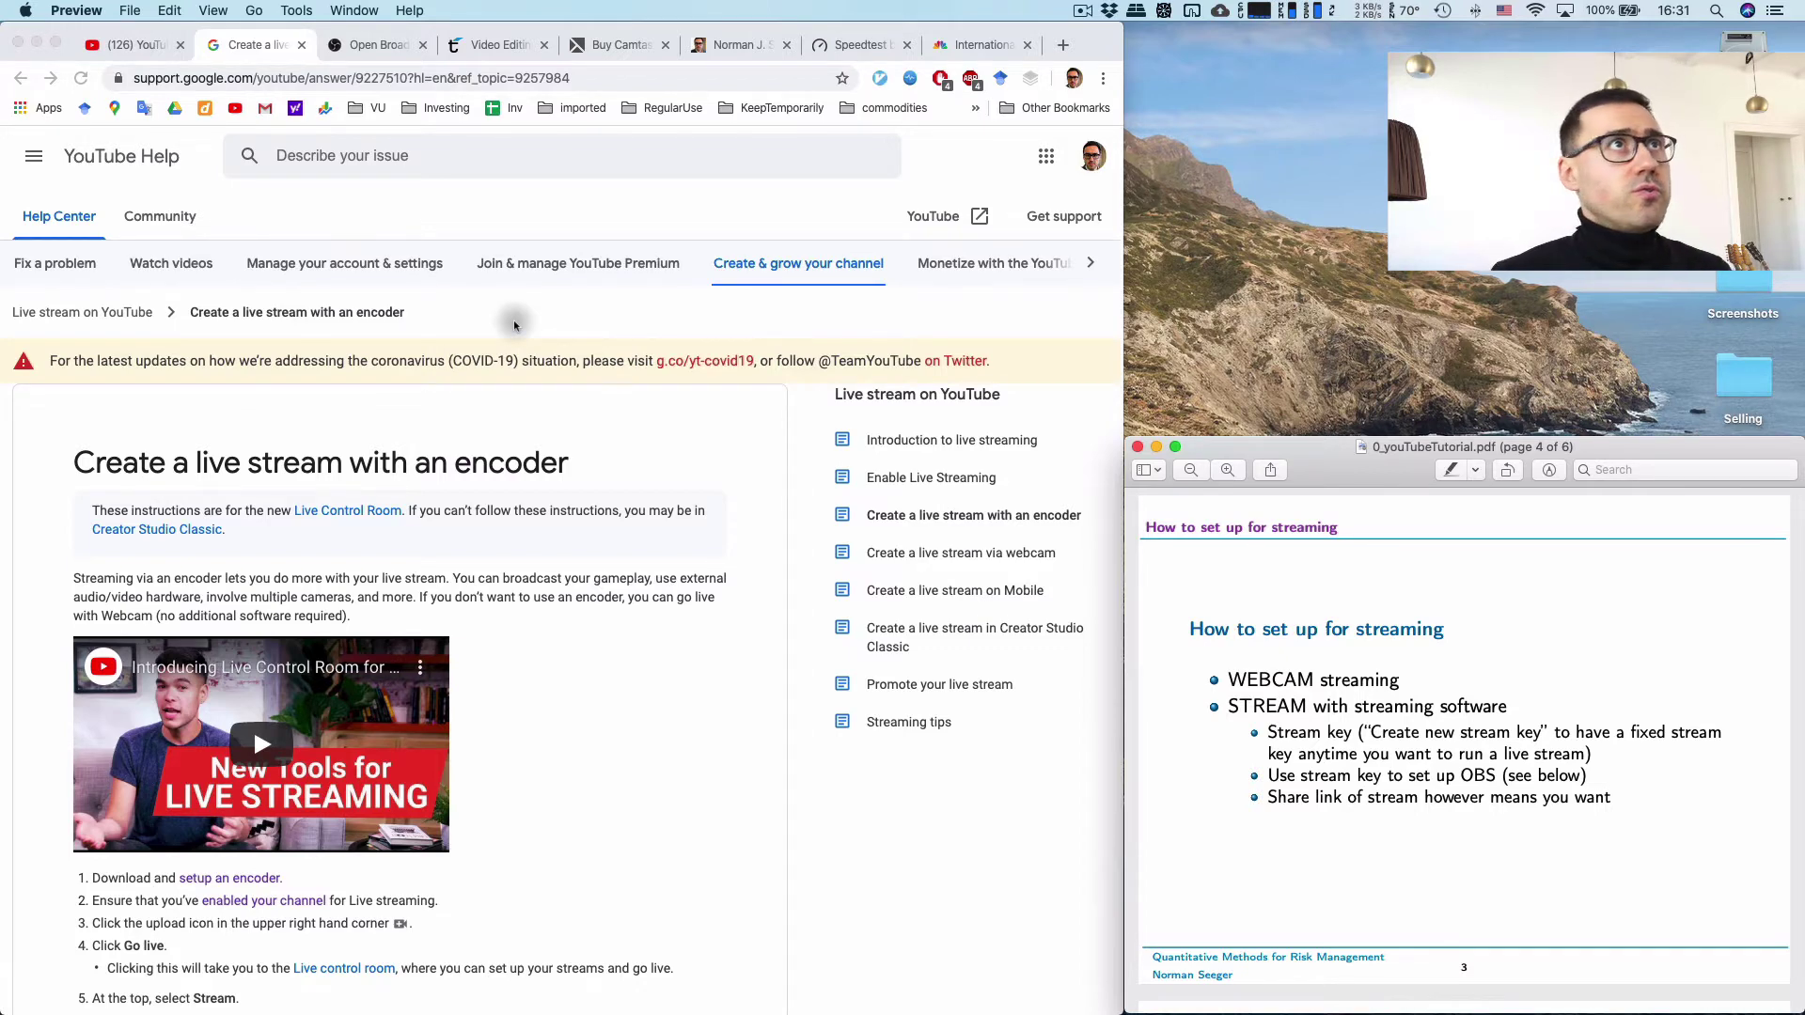
# - Open YouTube Studio for the signed-in account and display the channel's list of past live streams
pyautogui.click(136, 45)
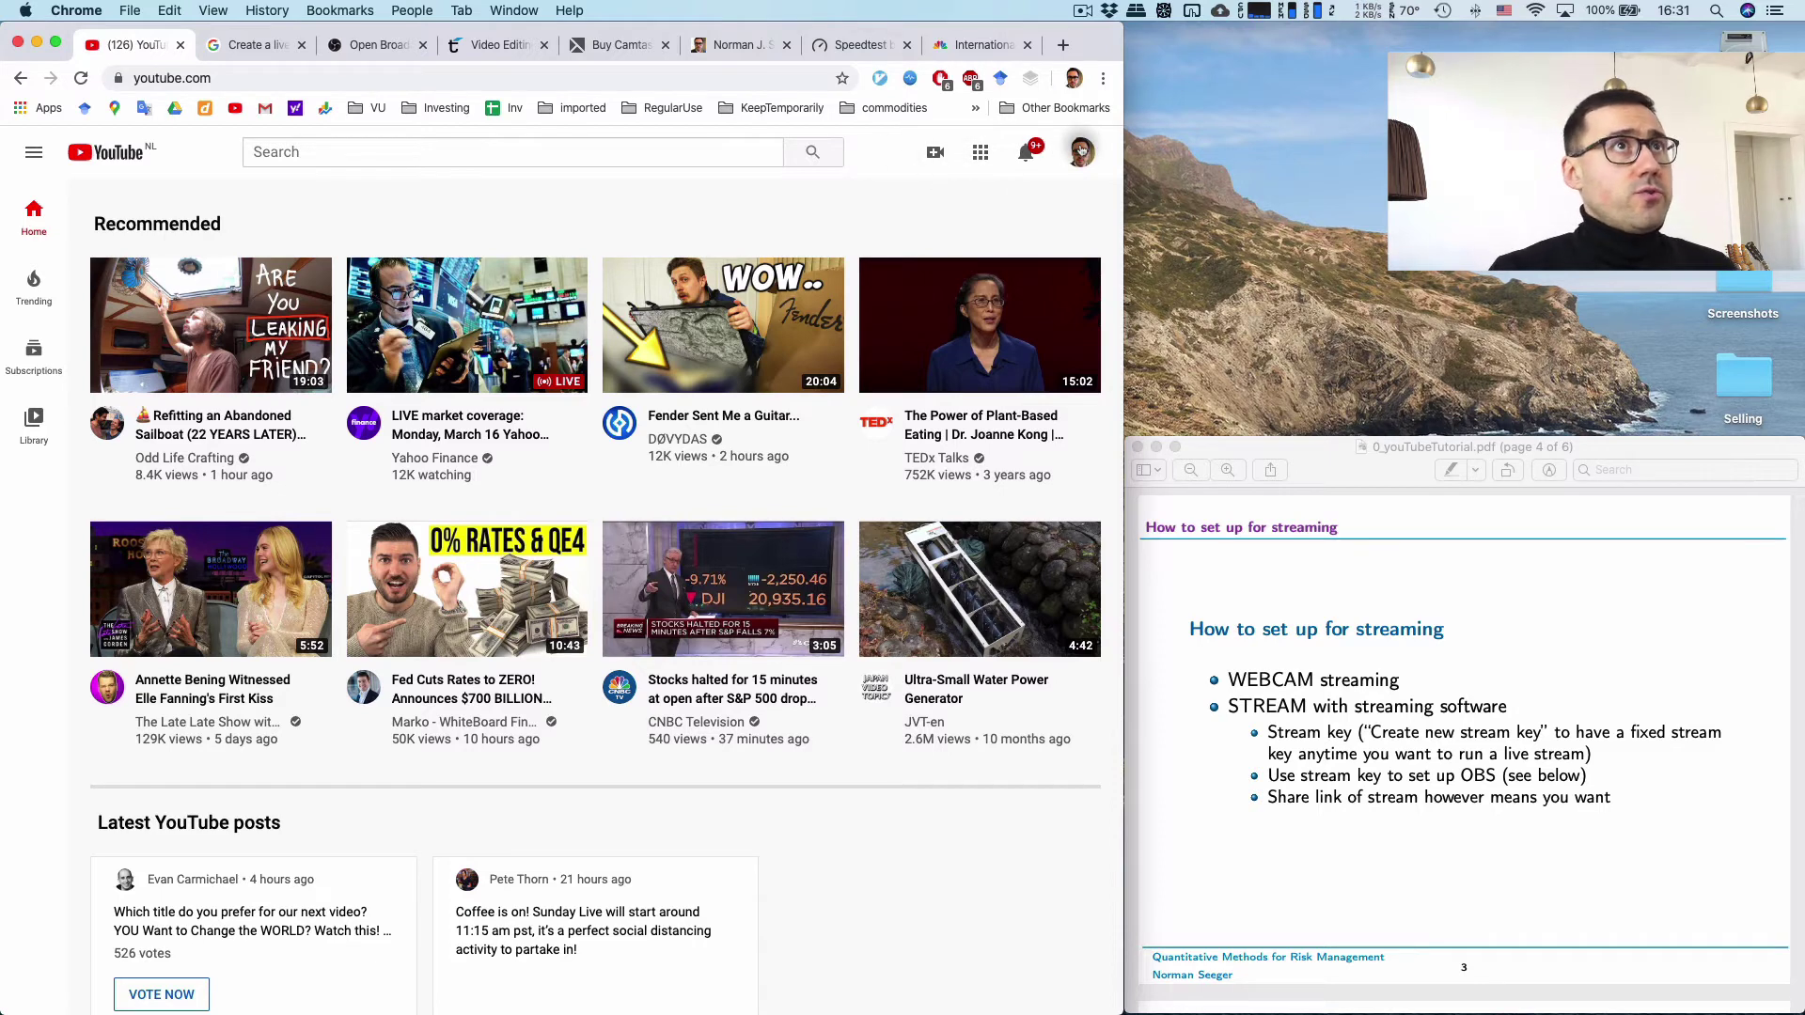
pyautogui.click(935, 152)
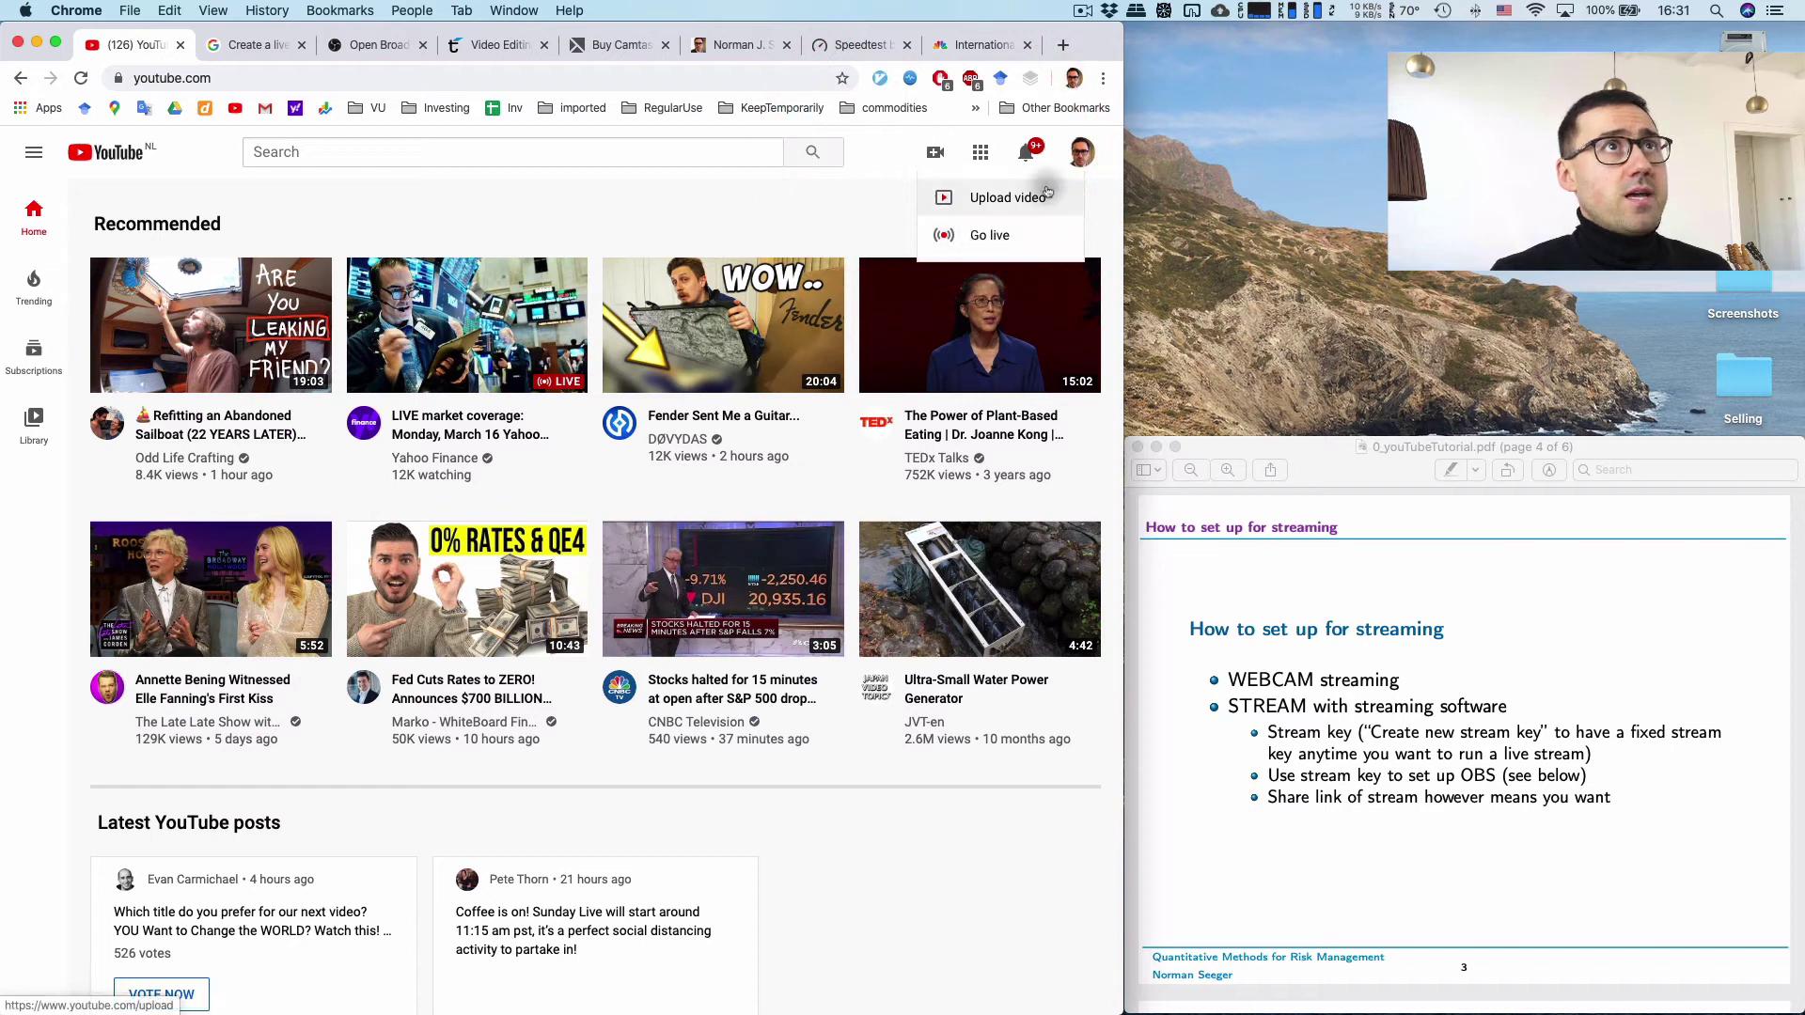
pyautogui.click(1082, 153)
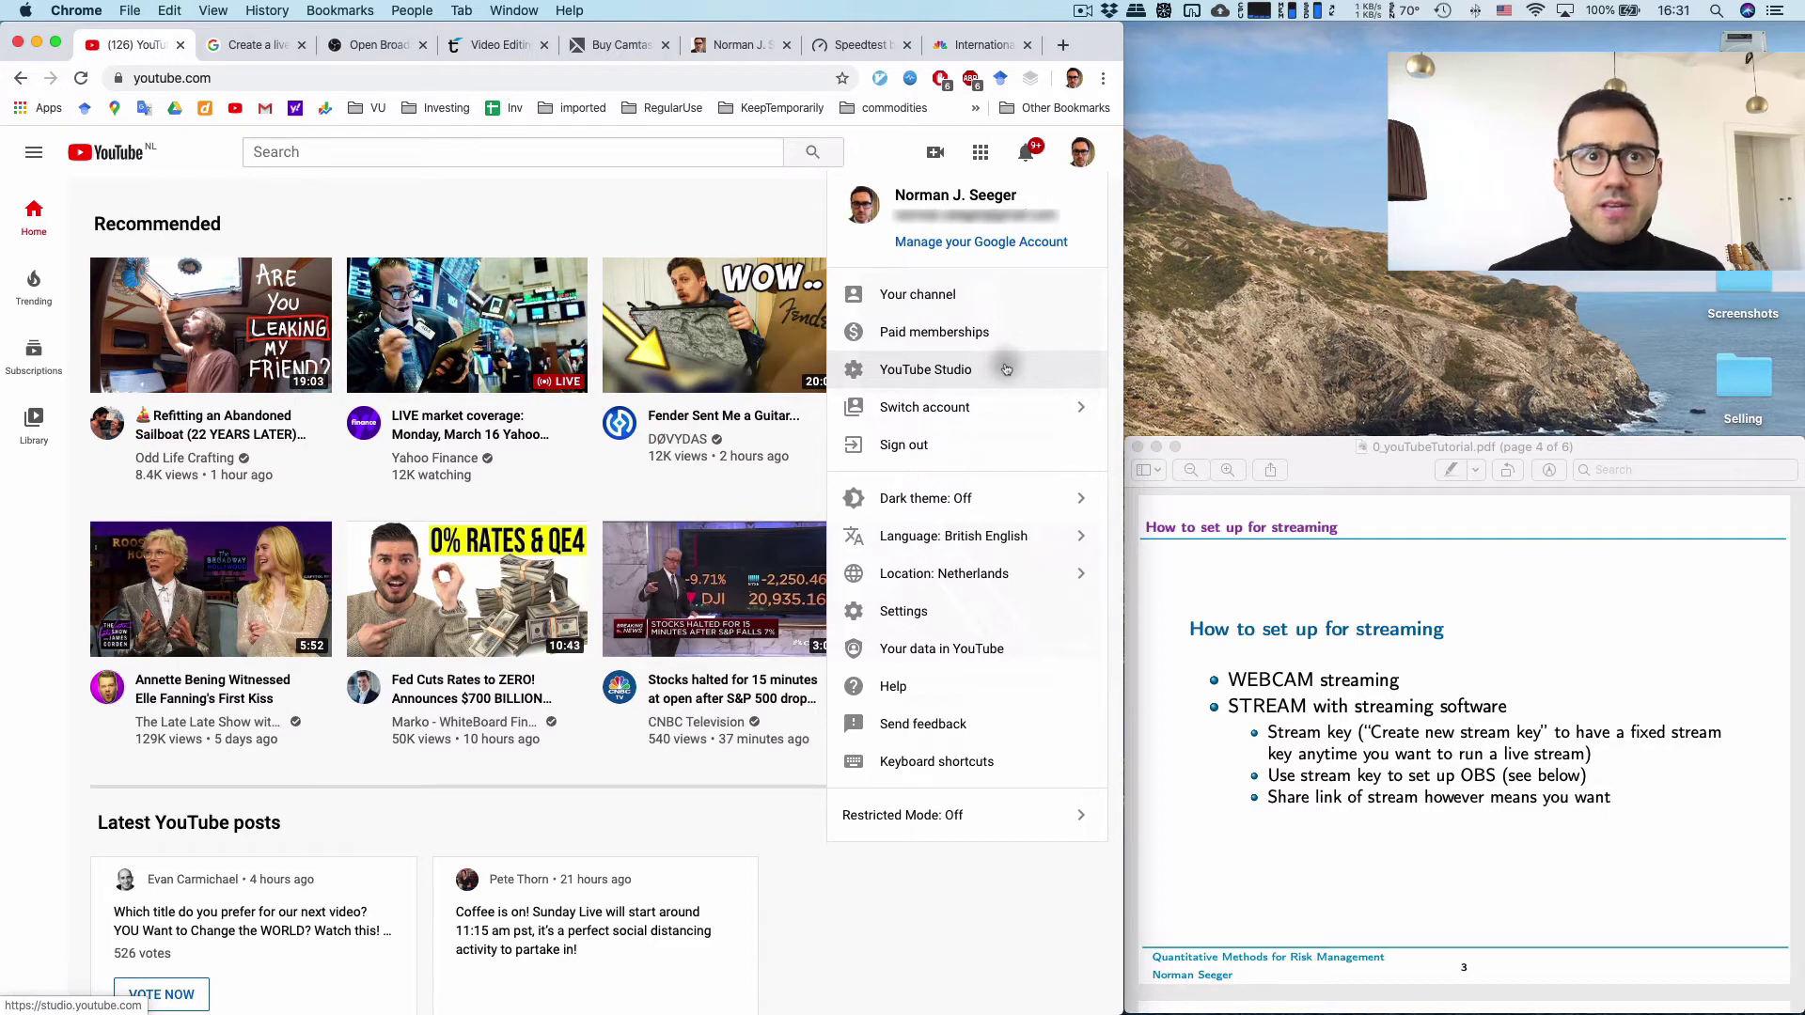
pyautogui.click(1006, 368)
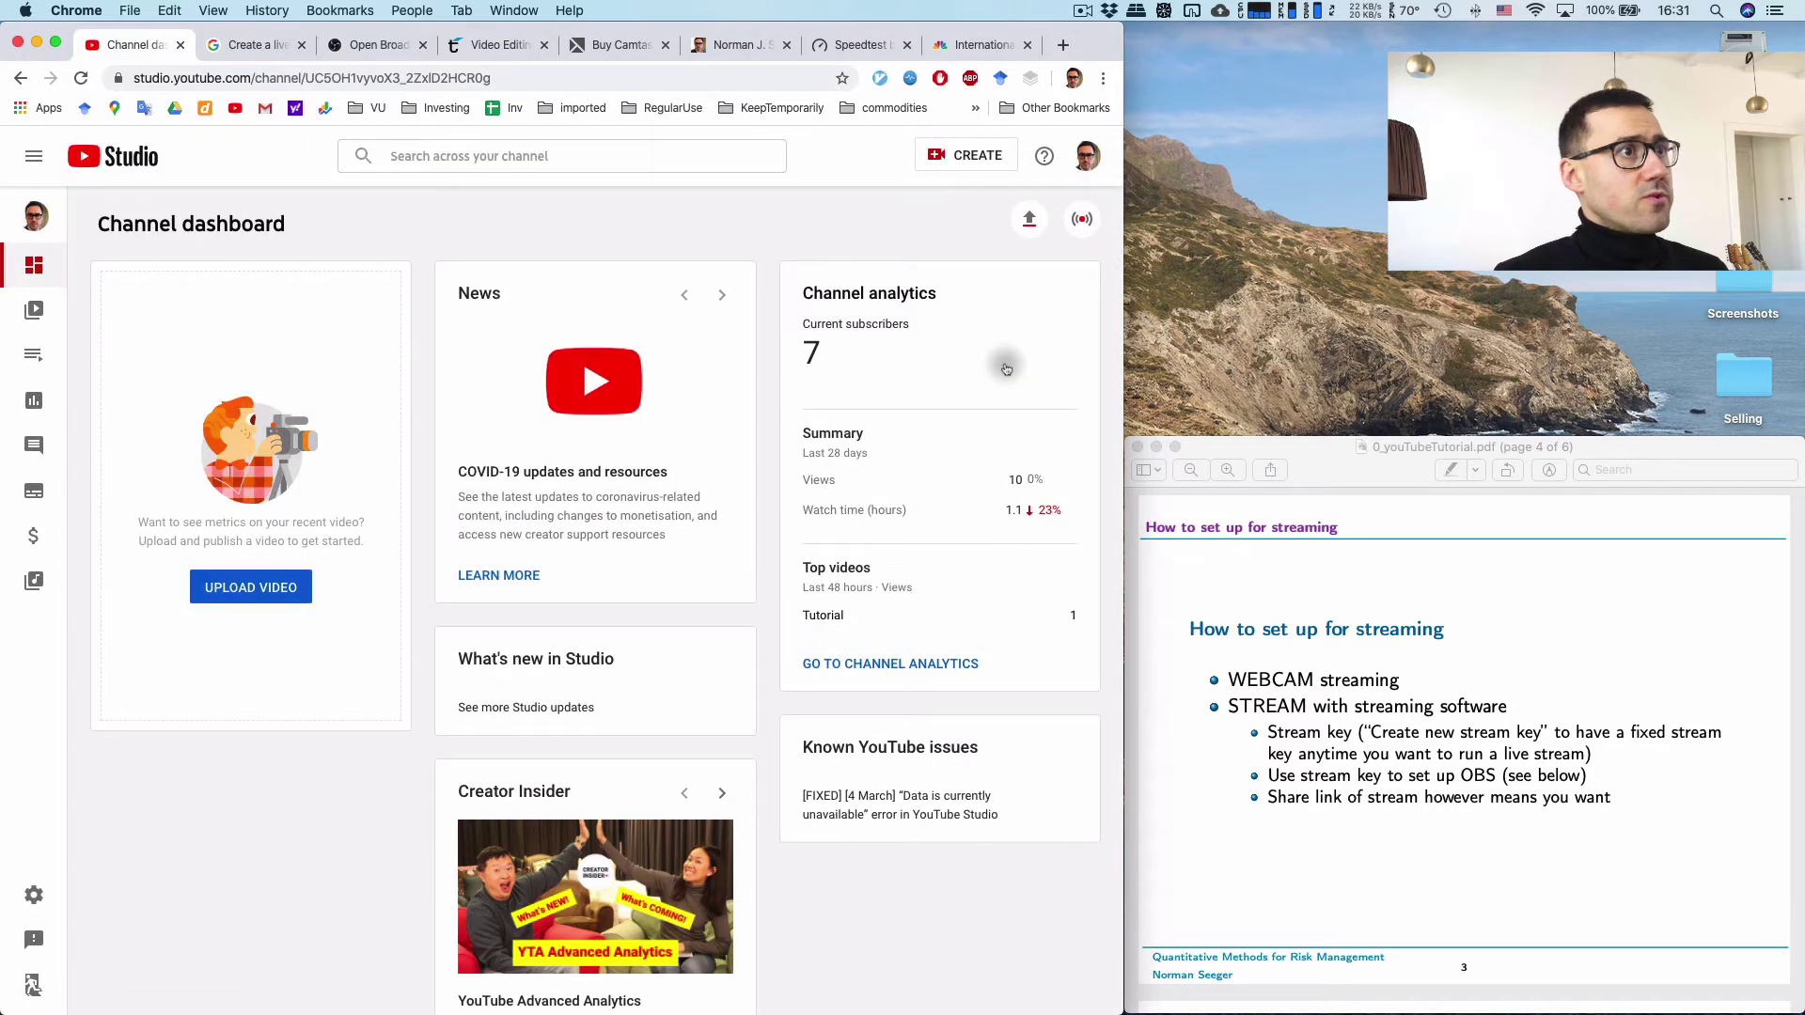
pyautogui.click(34, 313)
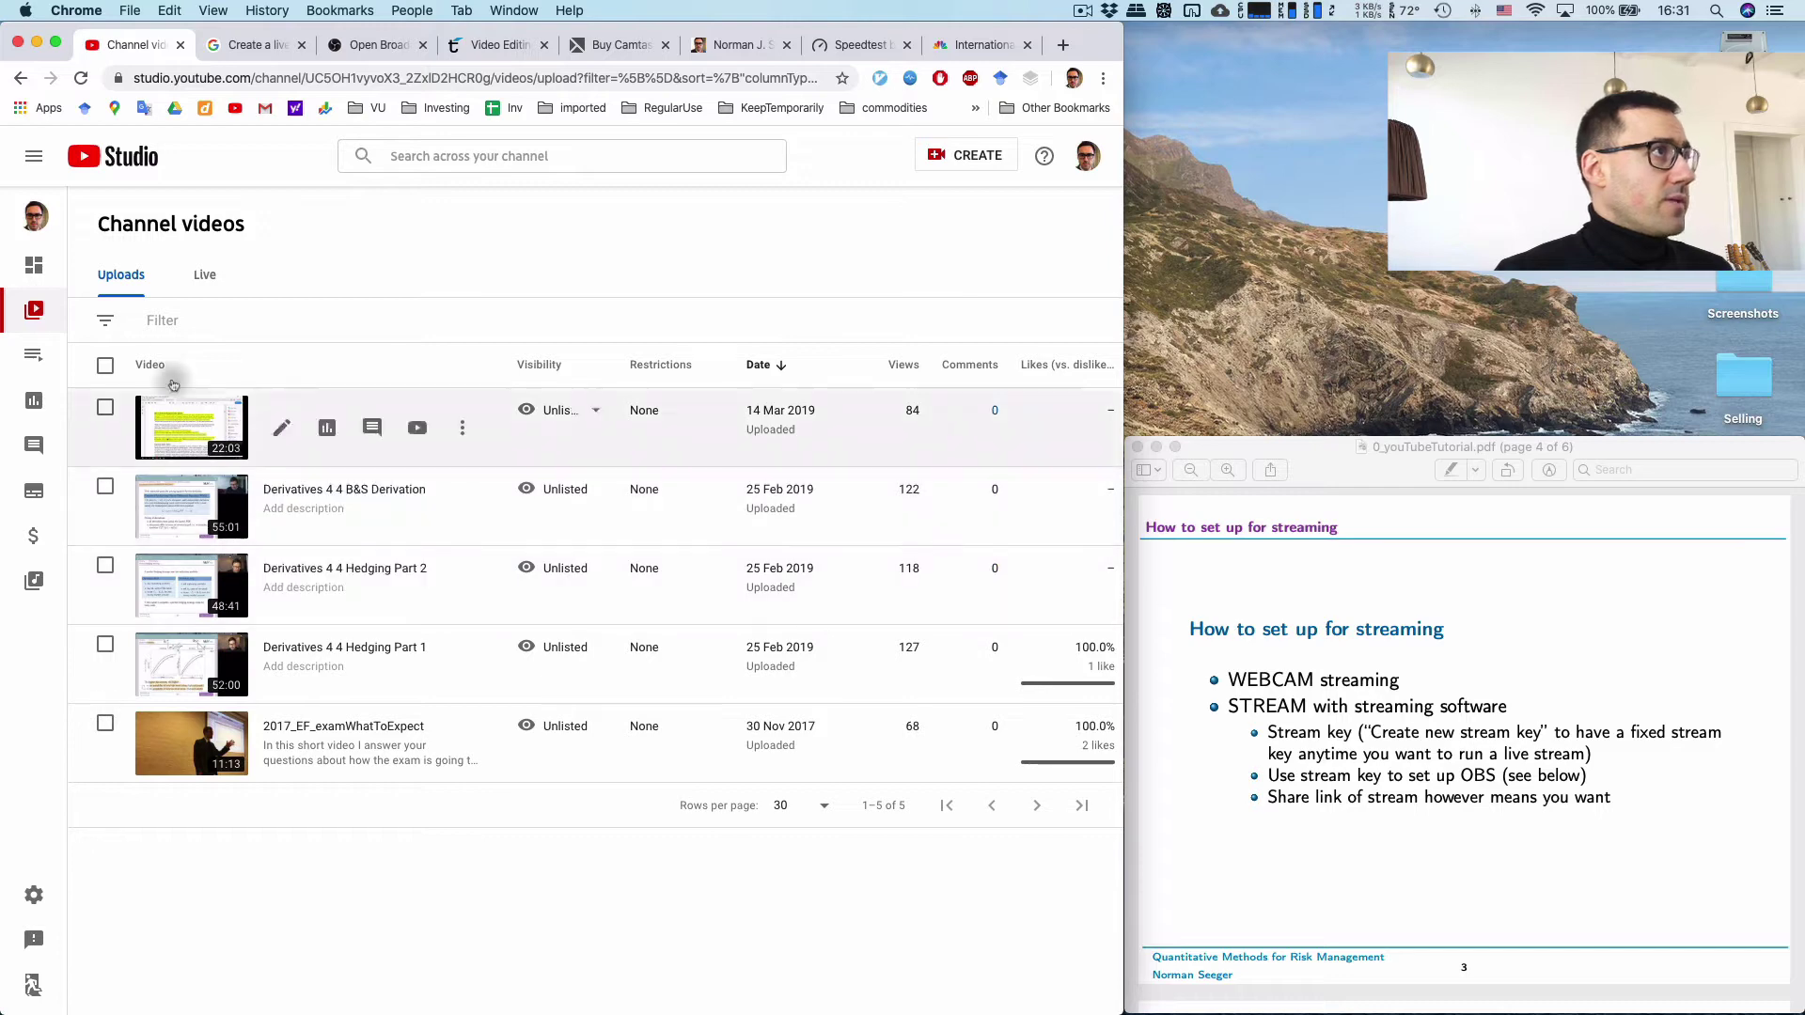
pyautogui.click(206, 274)
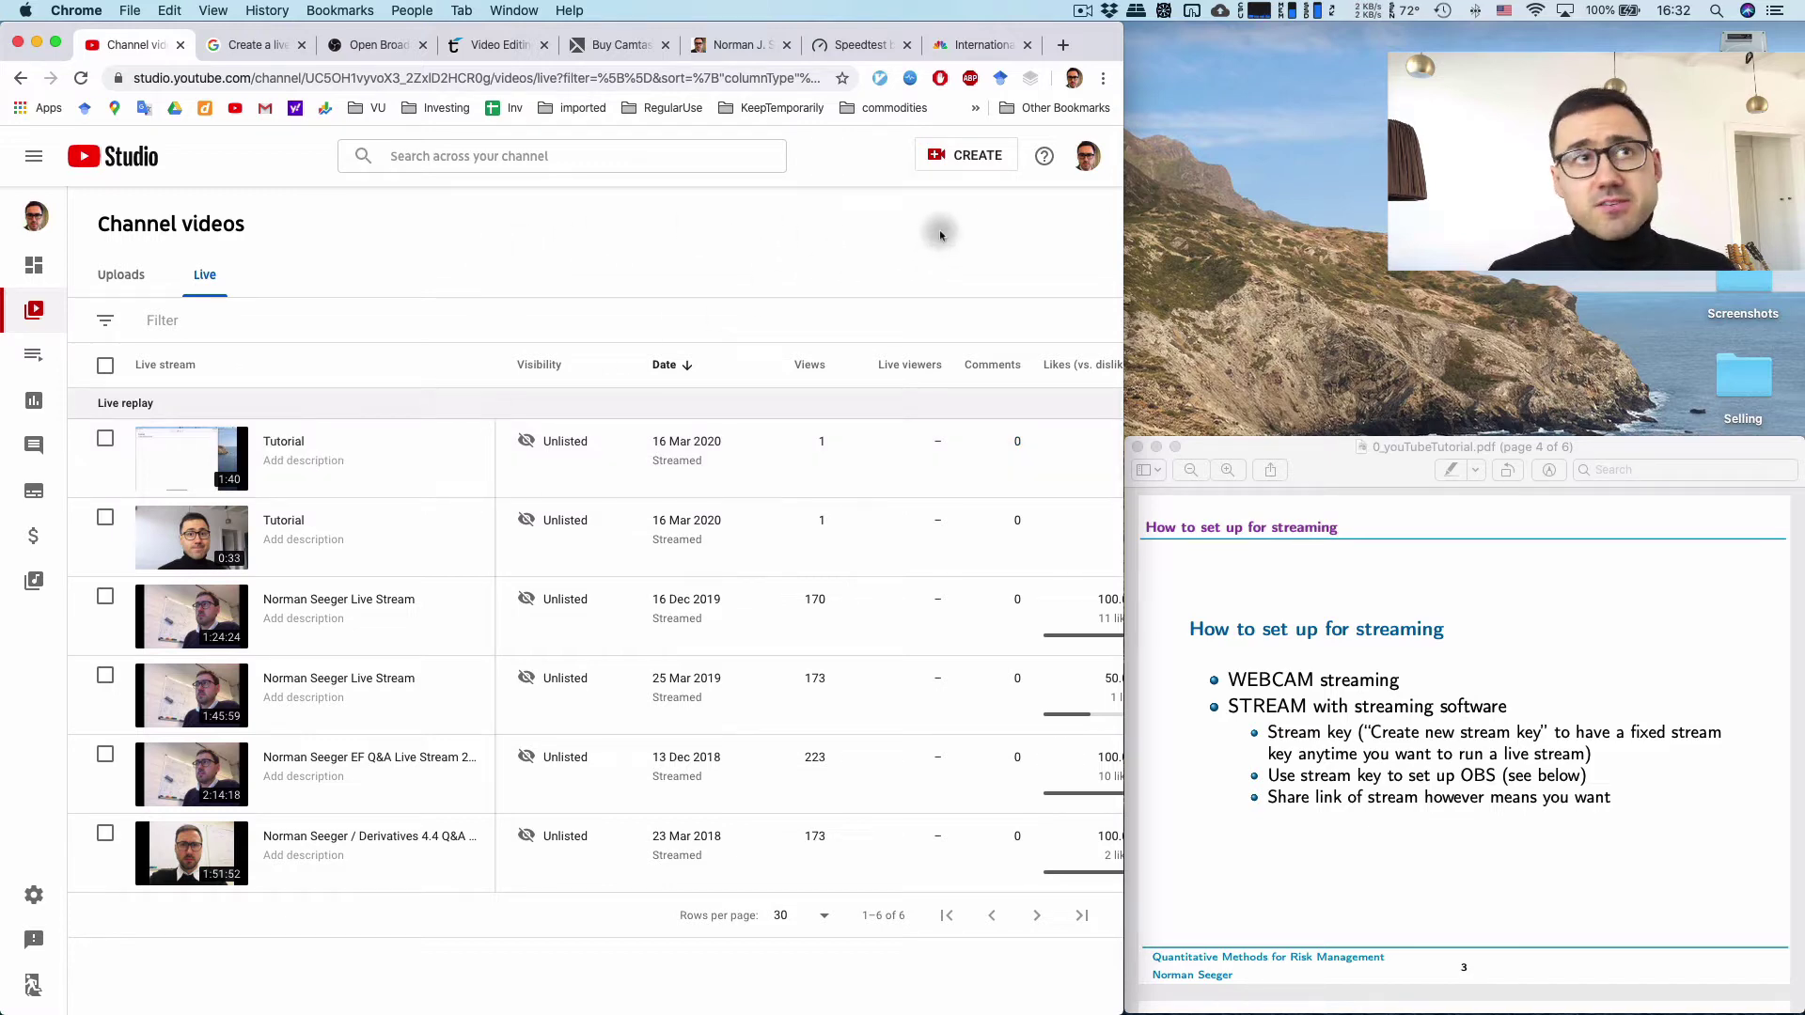
# - Start going live with streaming software and choose a new stream instead of copying the last used settings
pyautogui.click(964, 155)
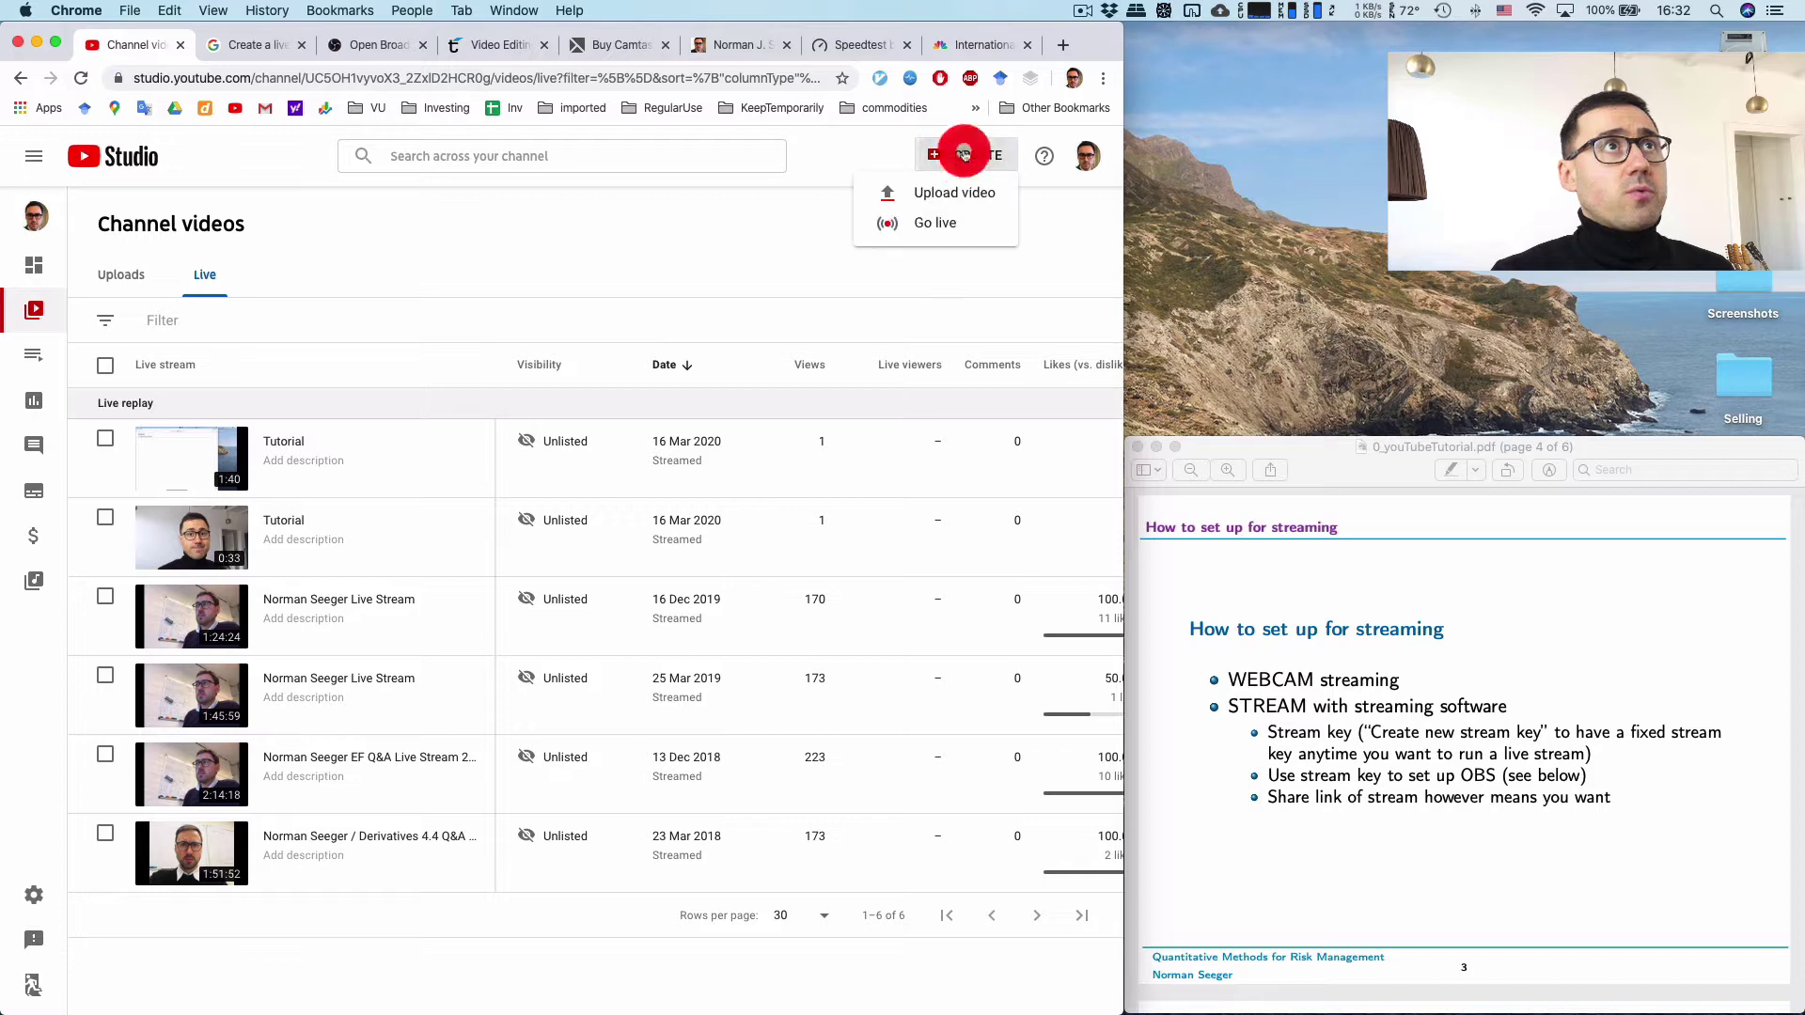
pyautogui.click(941, 224)
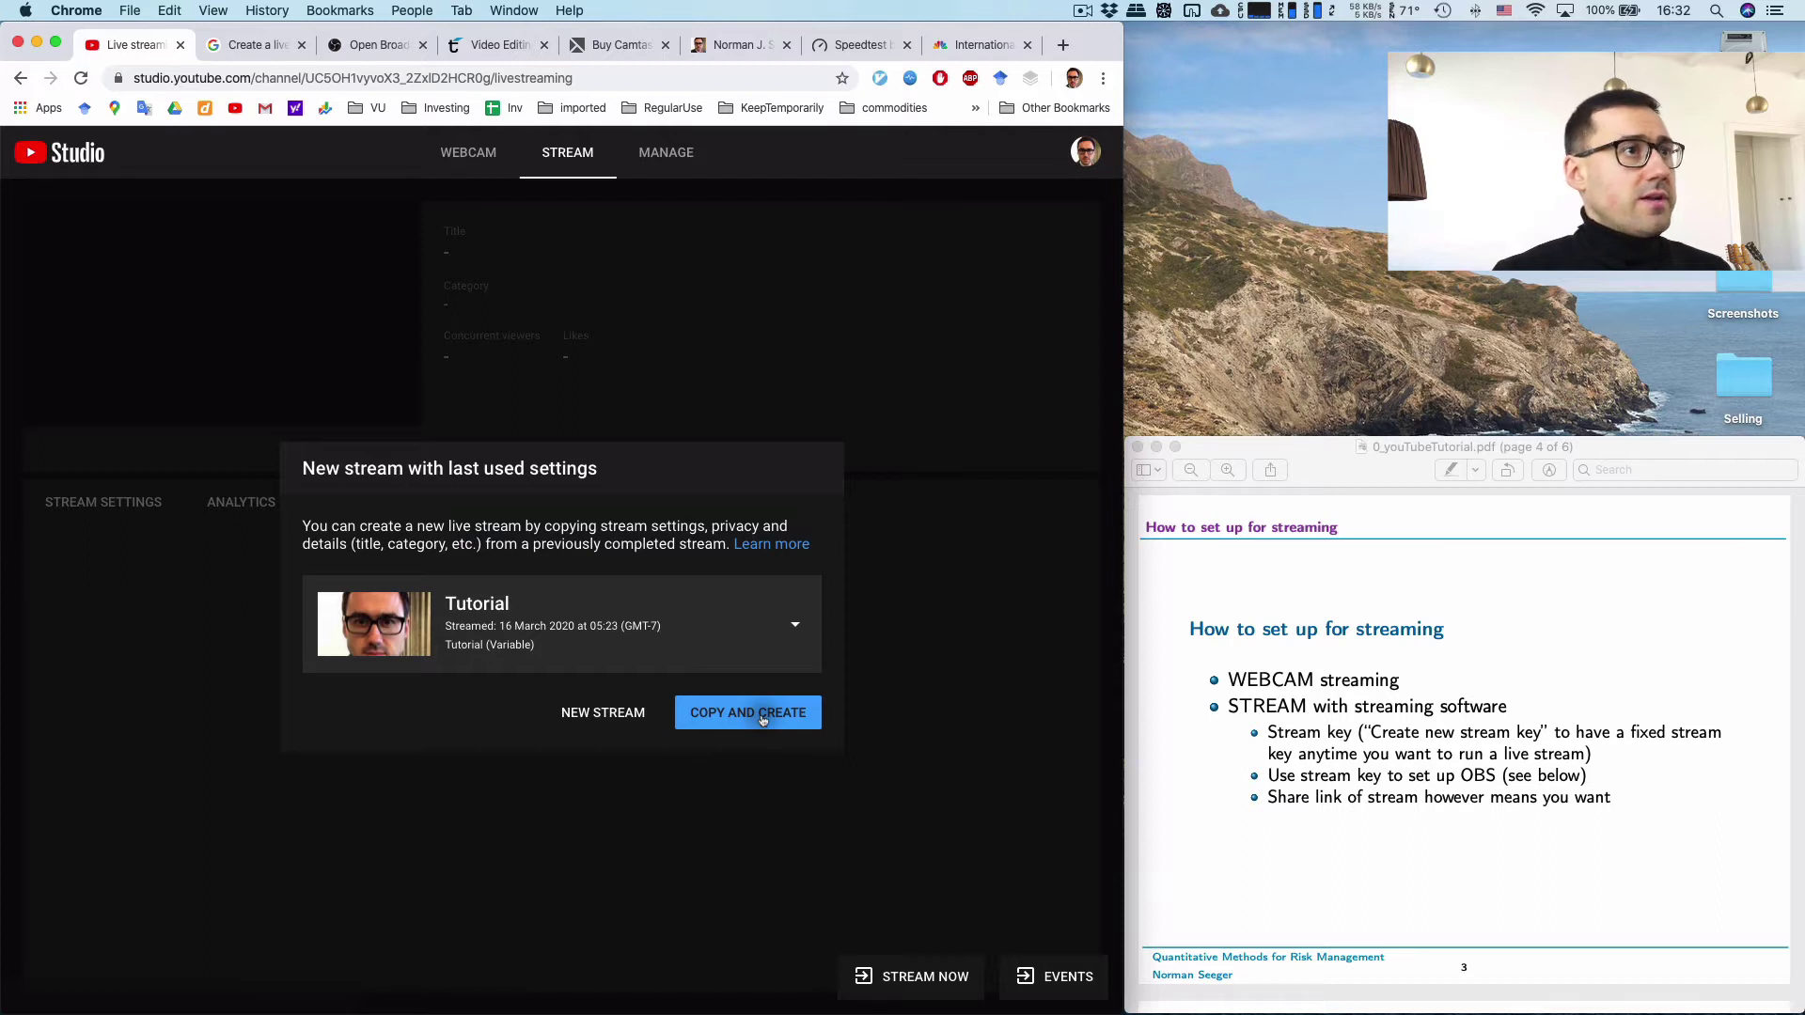
pyautogui.click(606, 712)
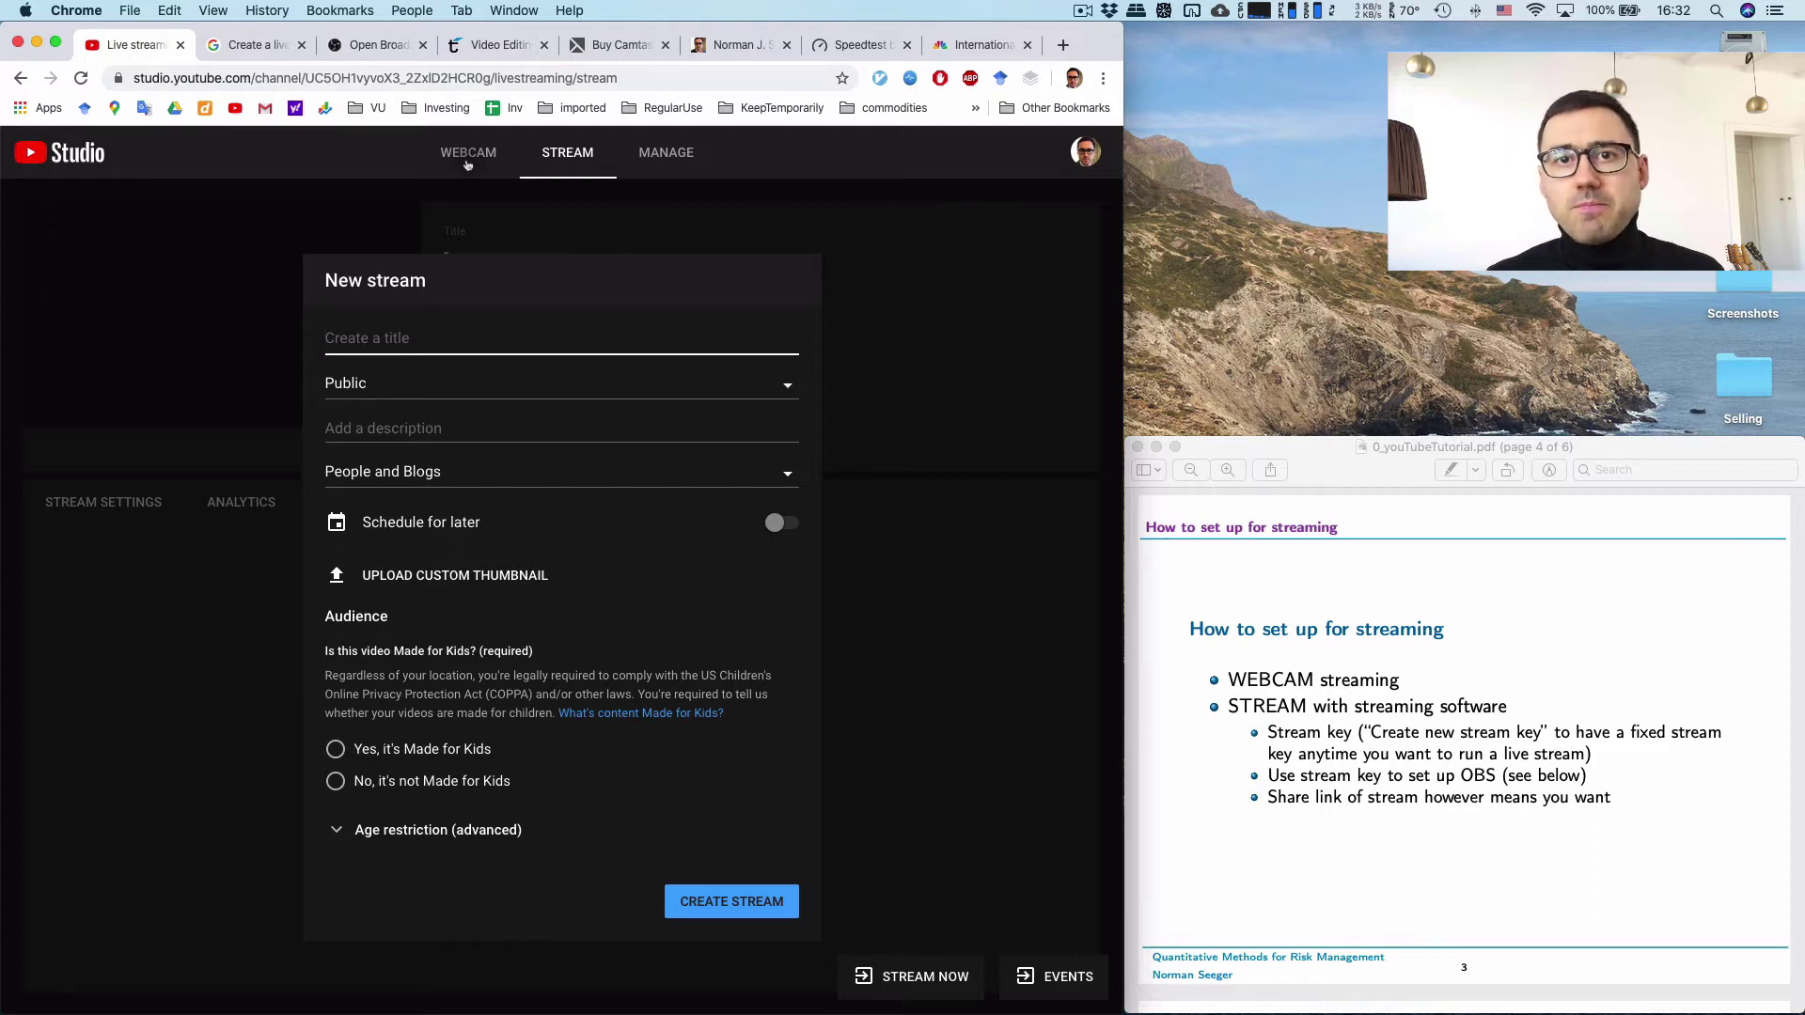
pyautogui.click(565, 155)
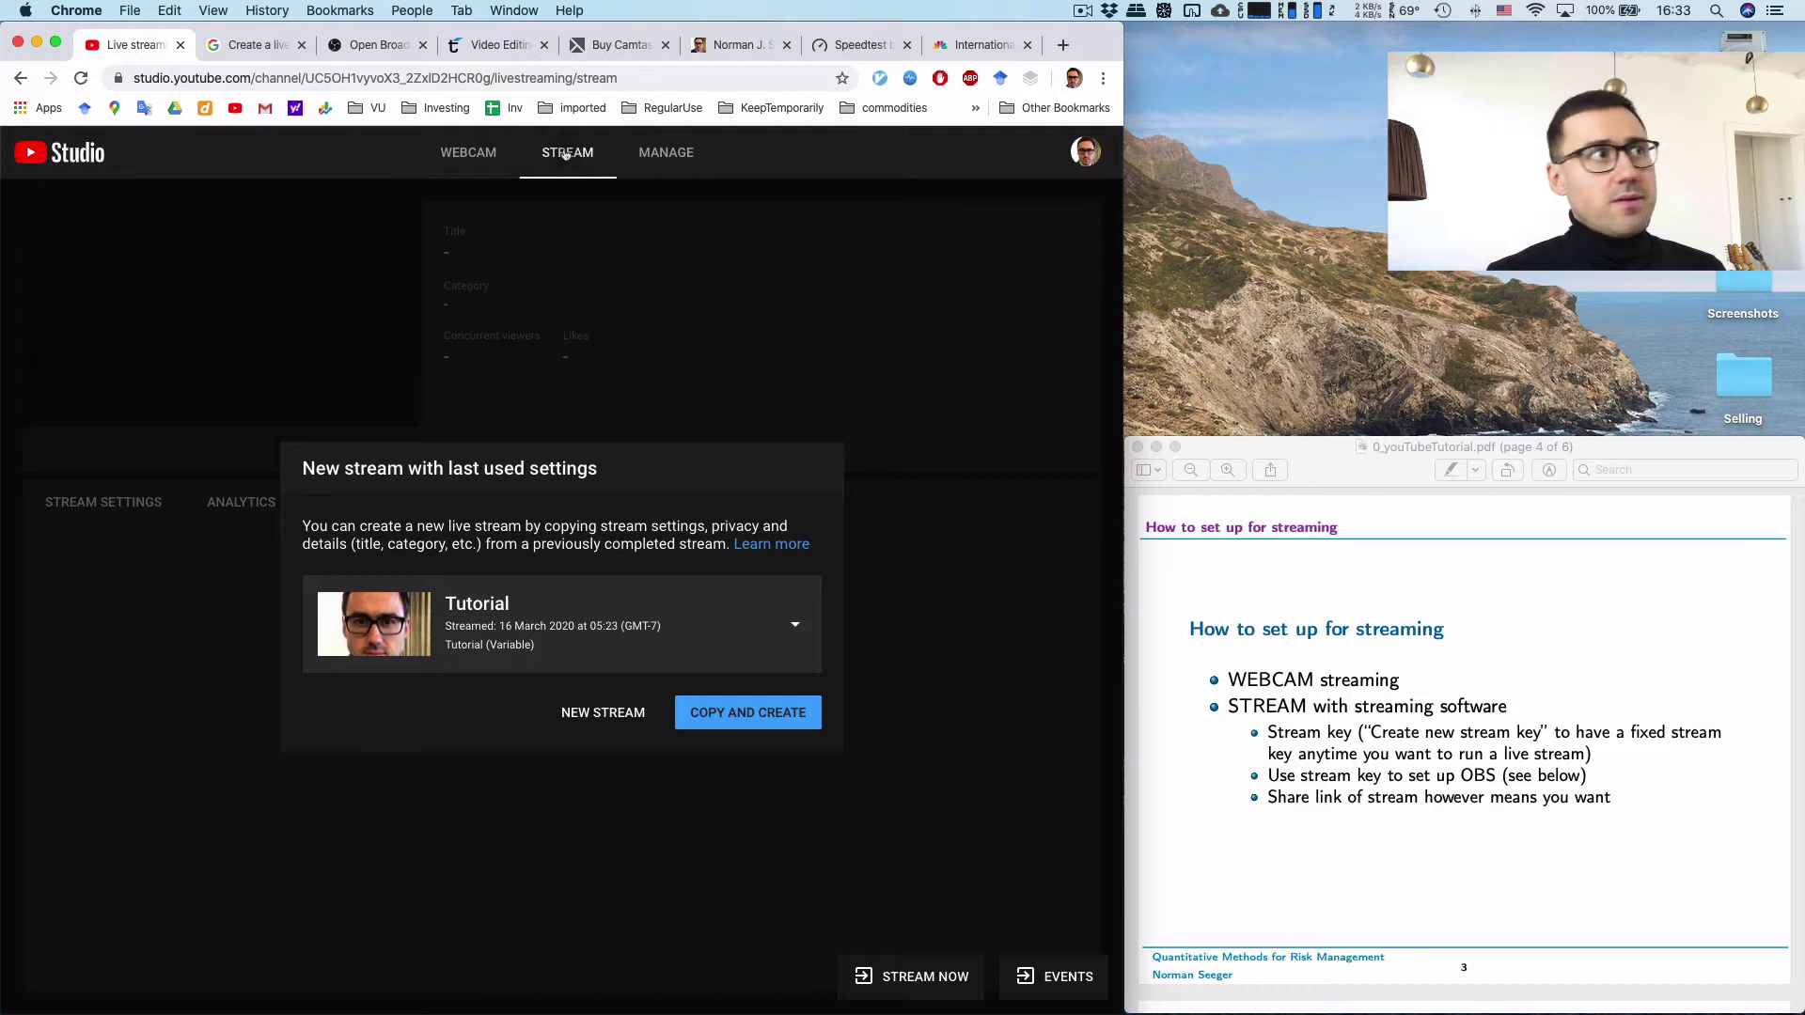
pyautogui.click(603, 712)
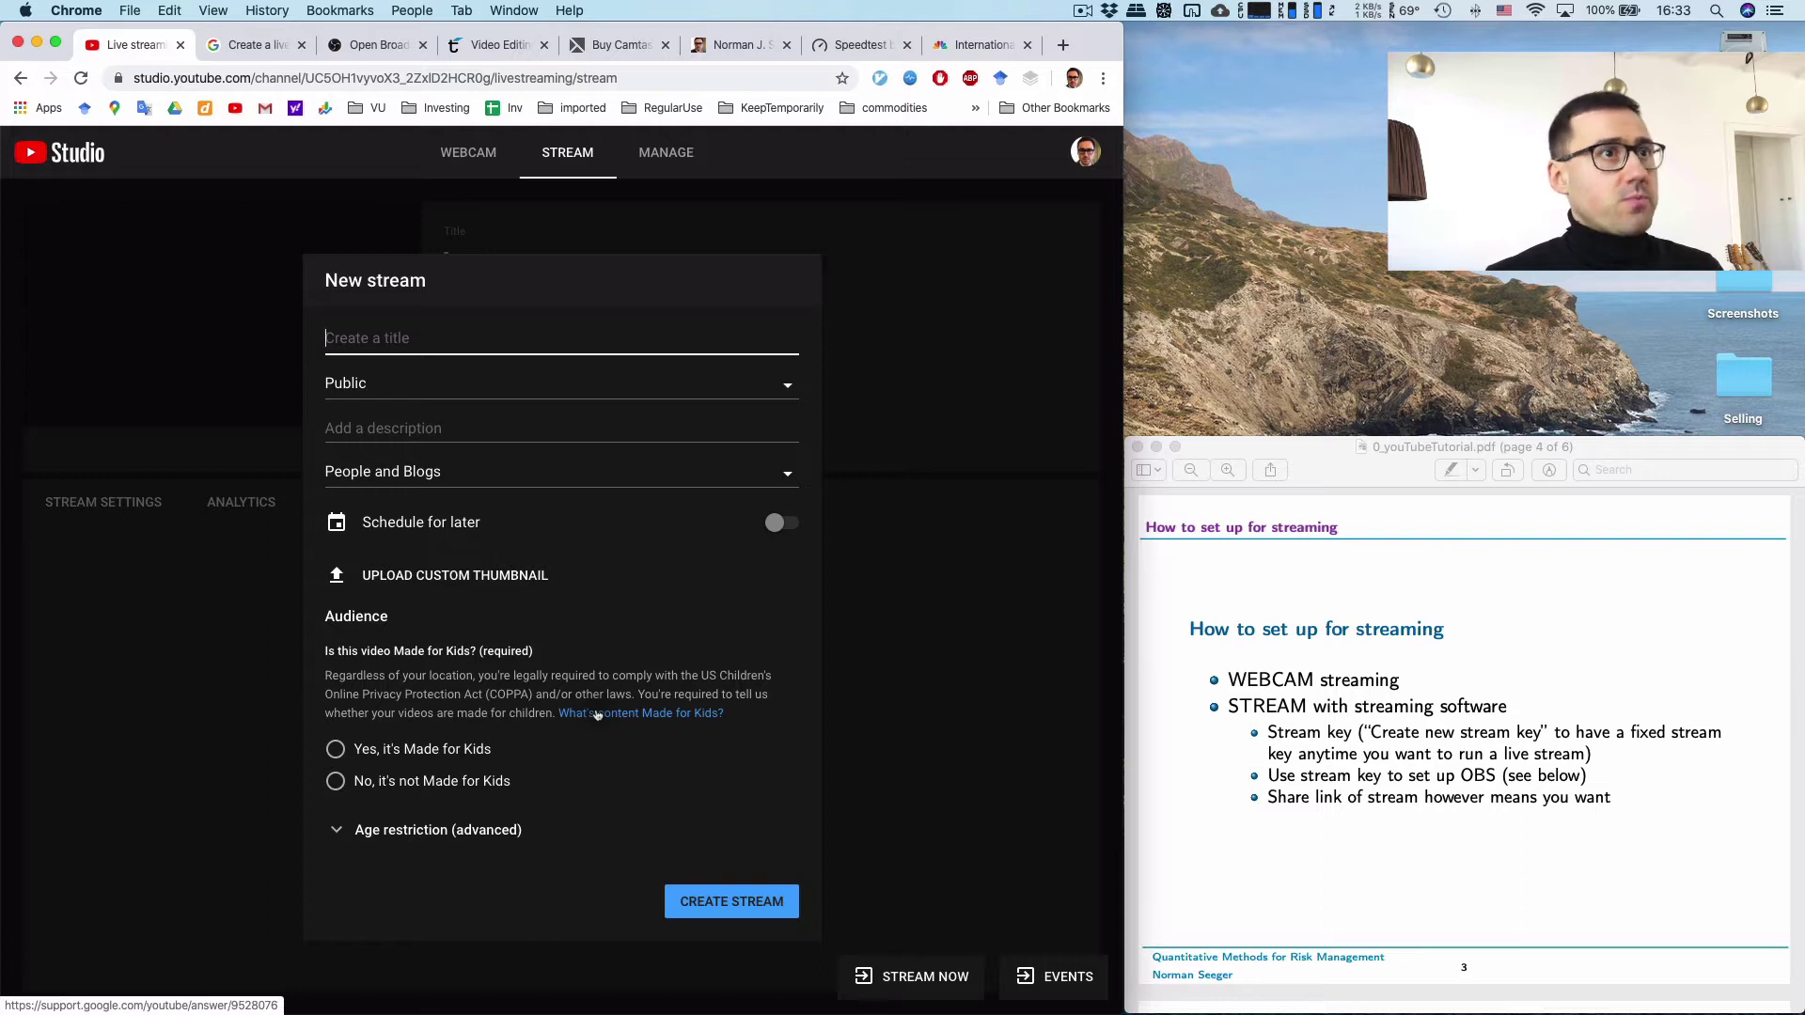
# - Create a public stream titled "Tutorial" that is marked as not made for kids
pyautogui.click(482, 335)
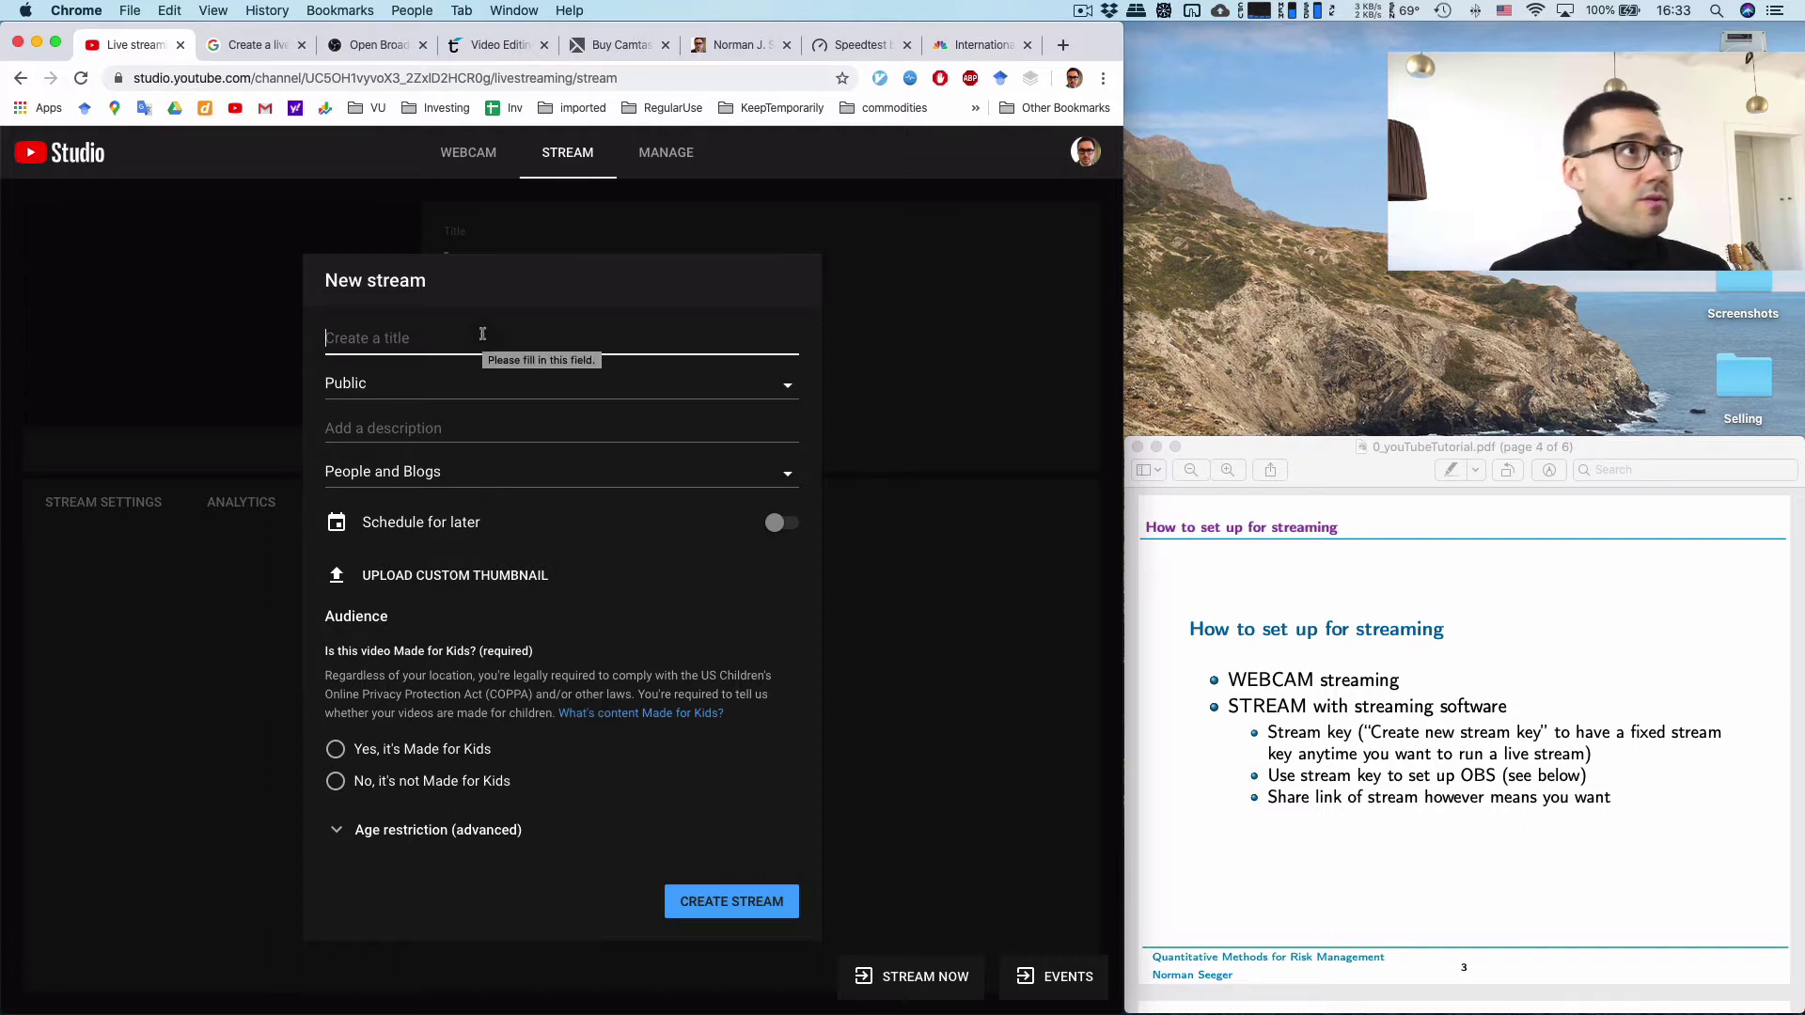
pyautogui.click(482, 334)
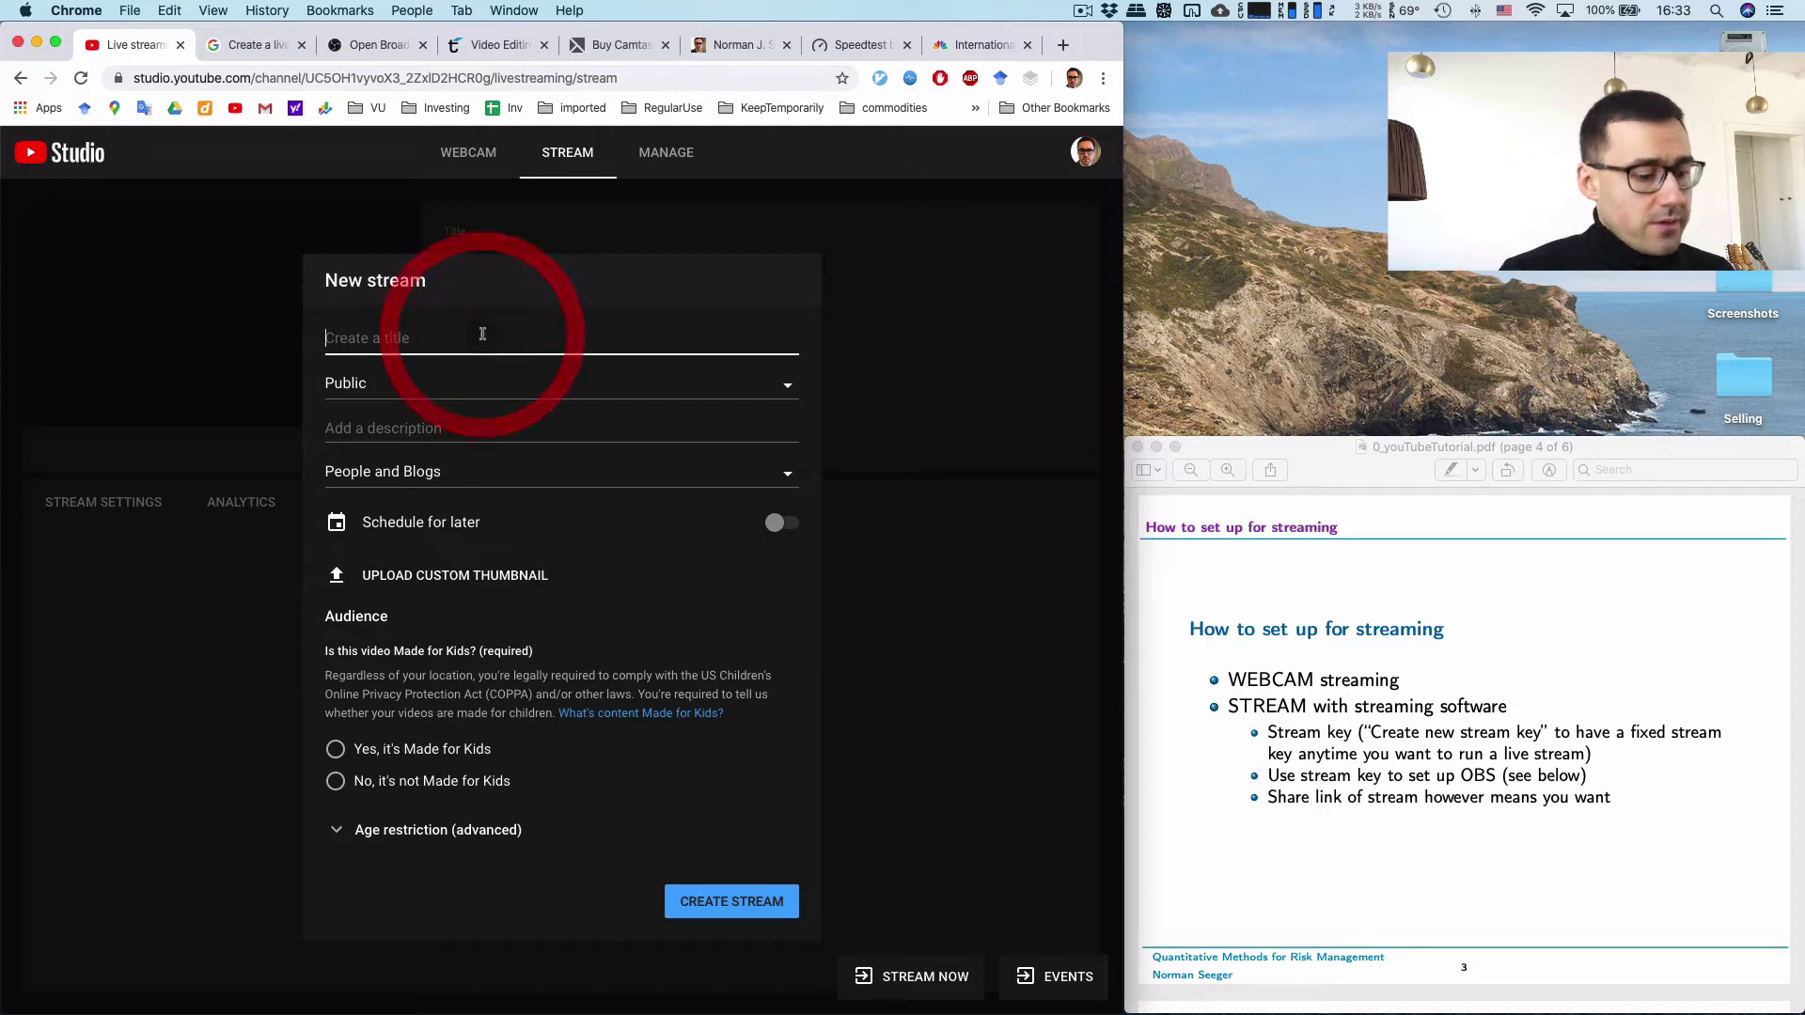
pyautogui.write('Tut')
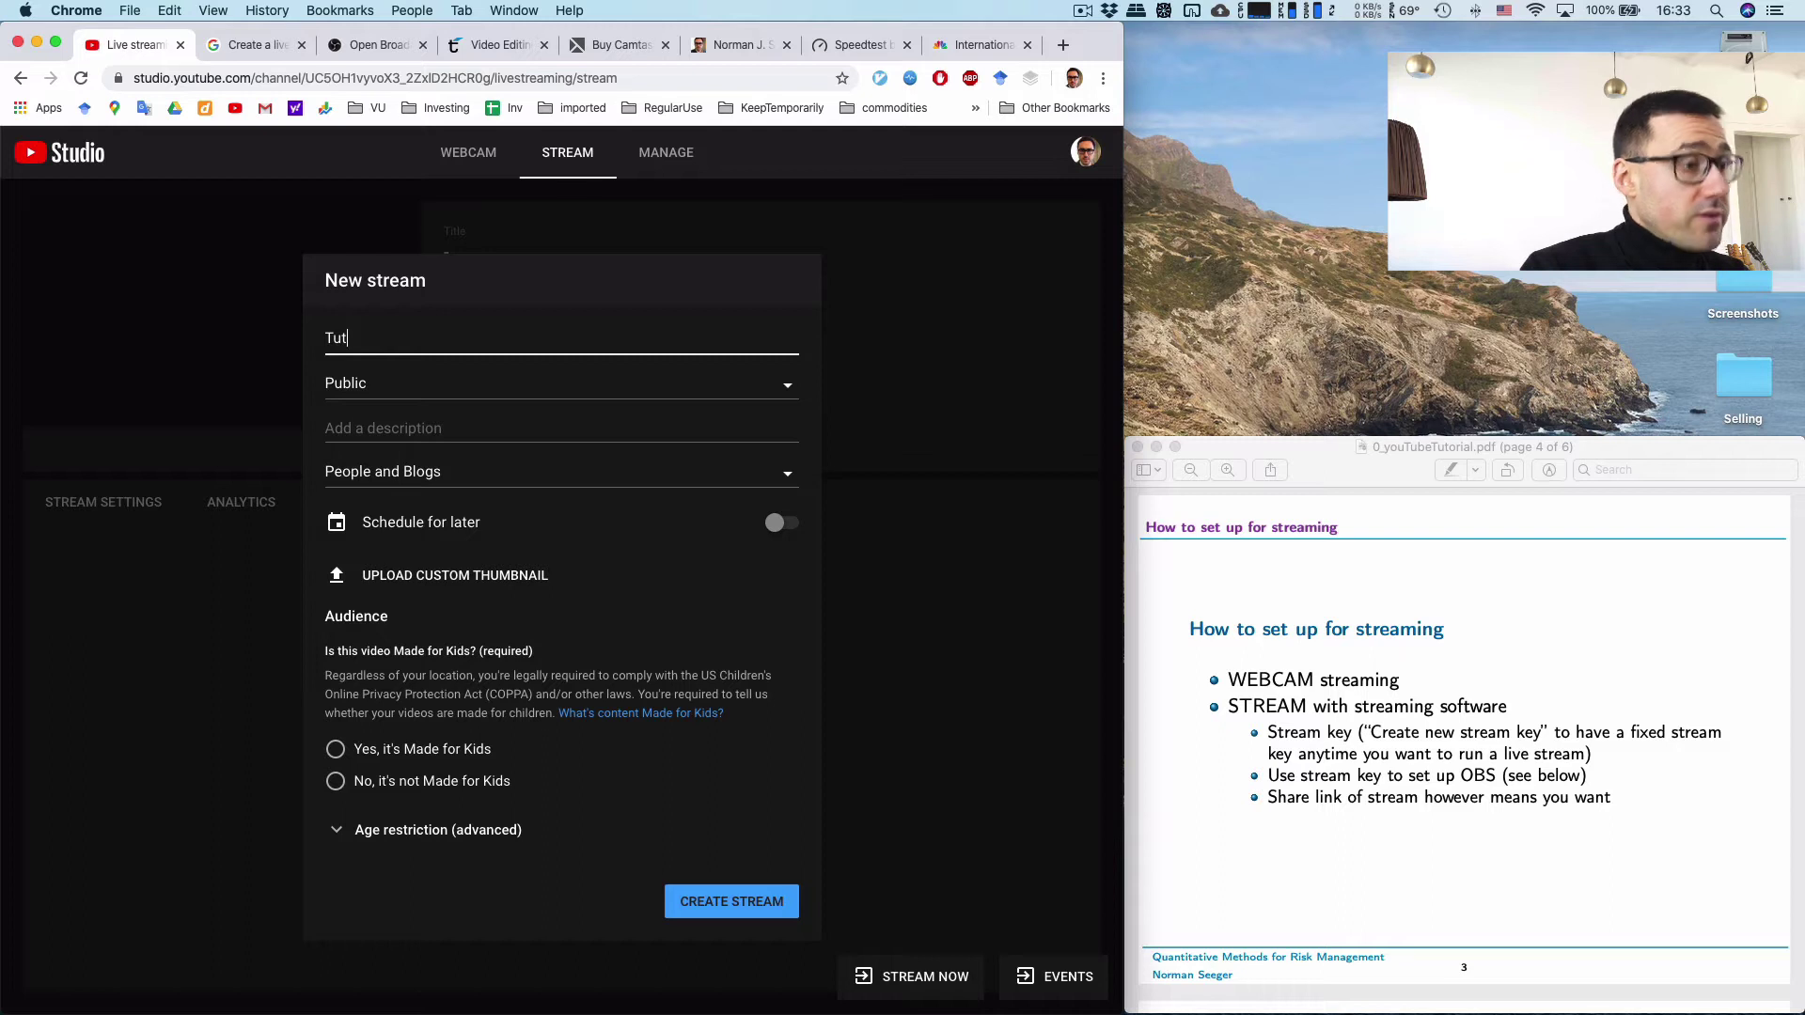
pyautogui.write('orial')
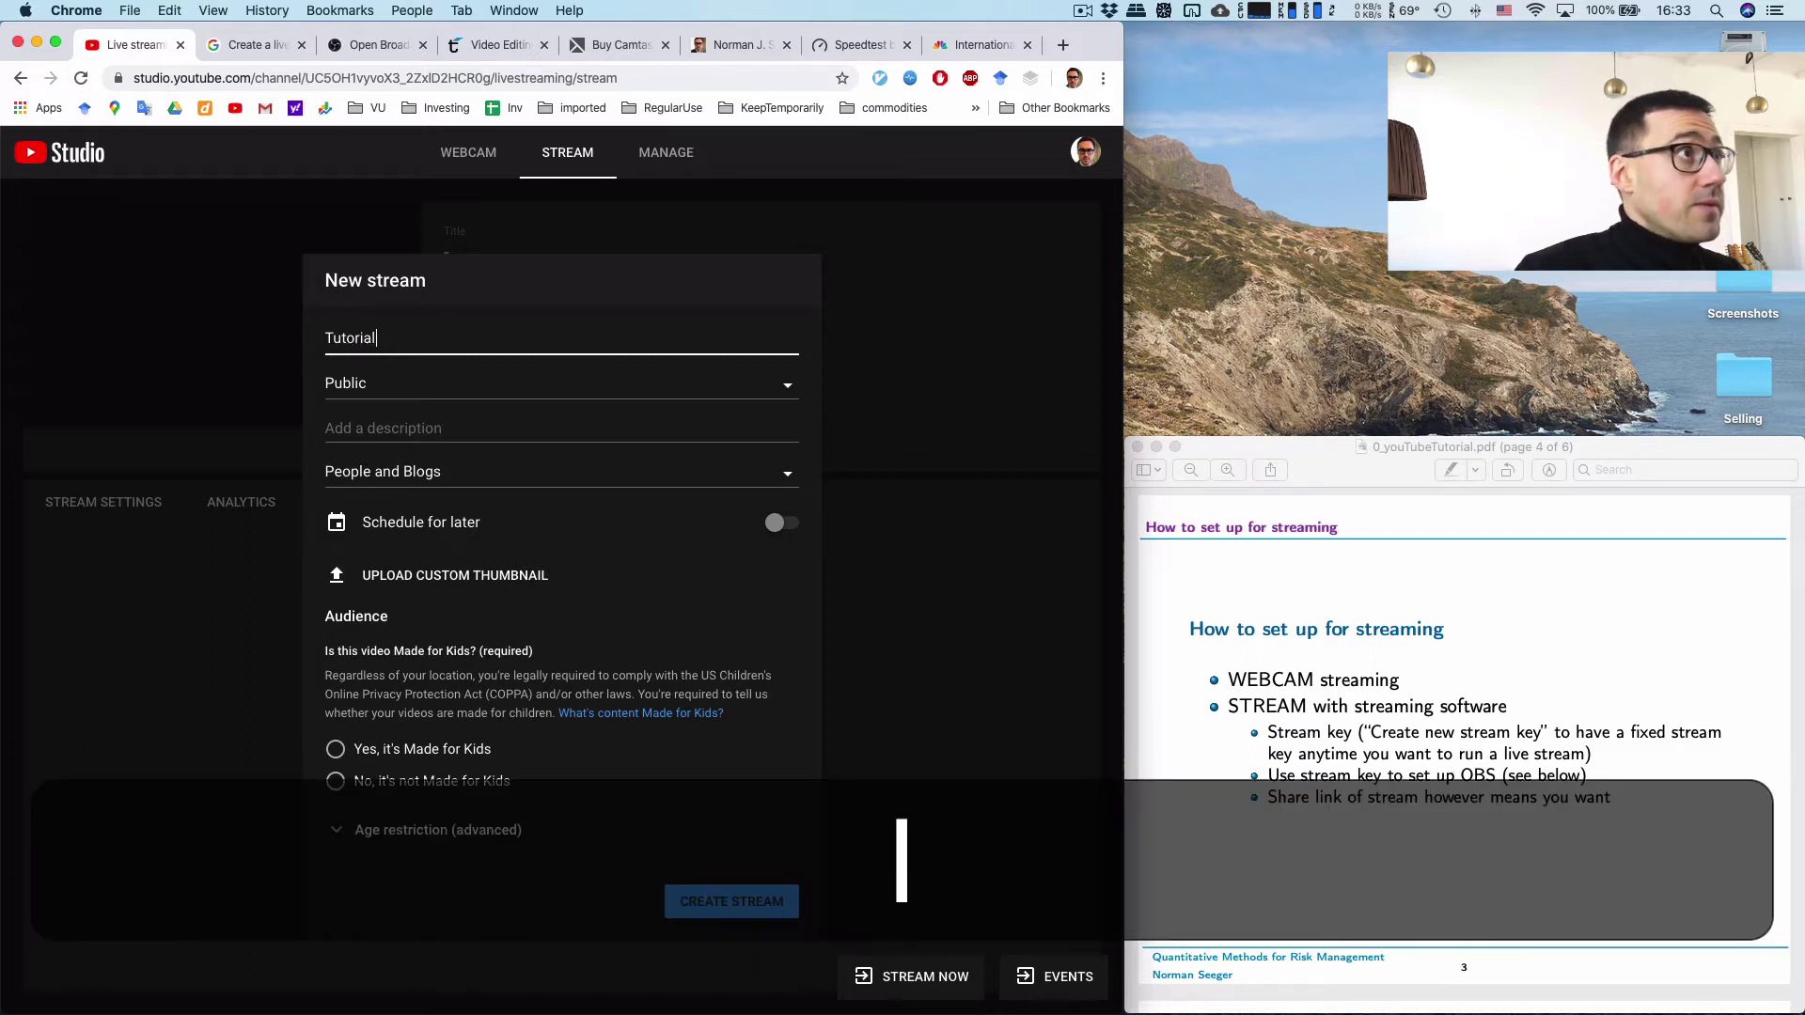
pyautogui.click(526, 388)
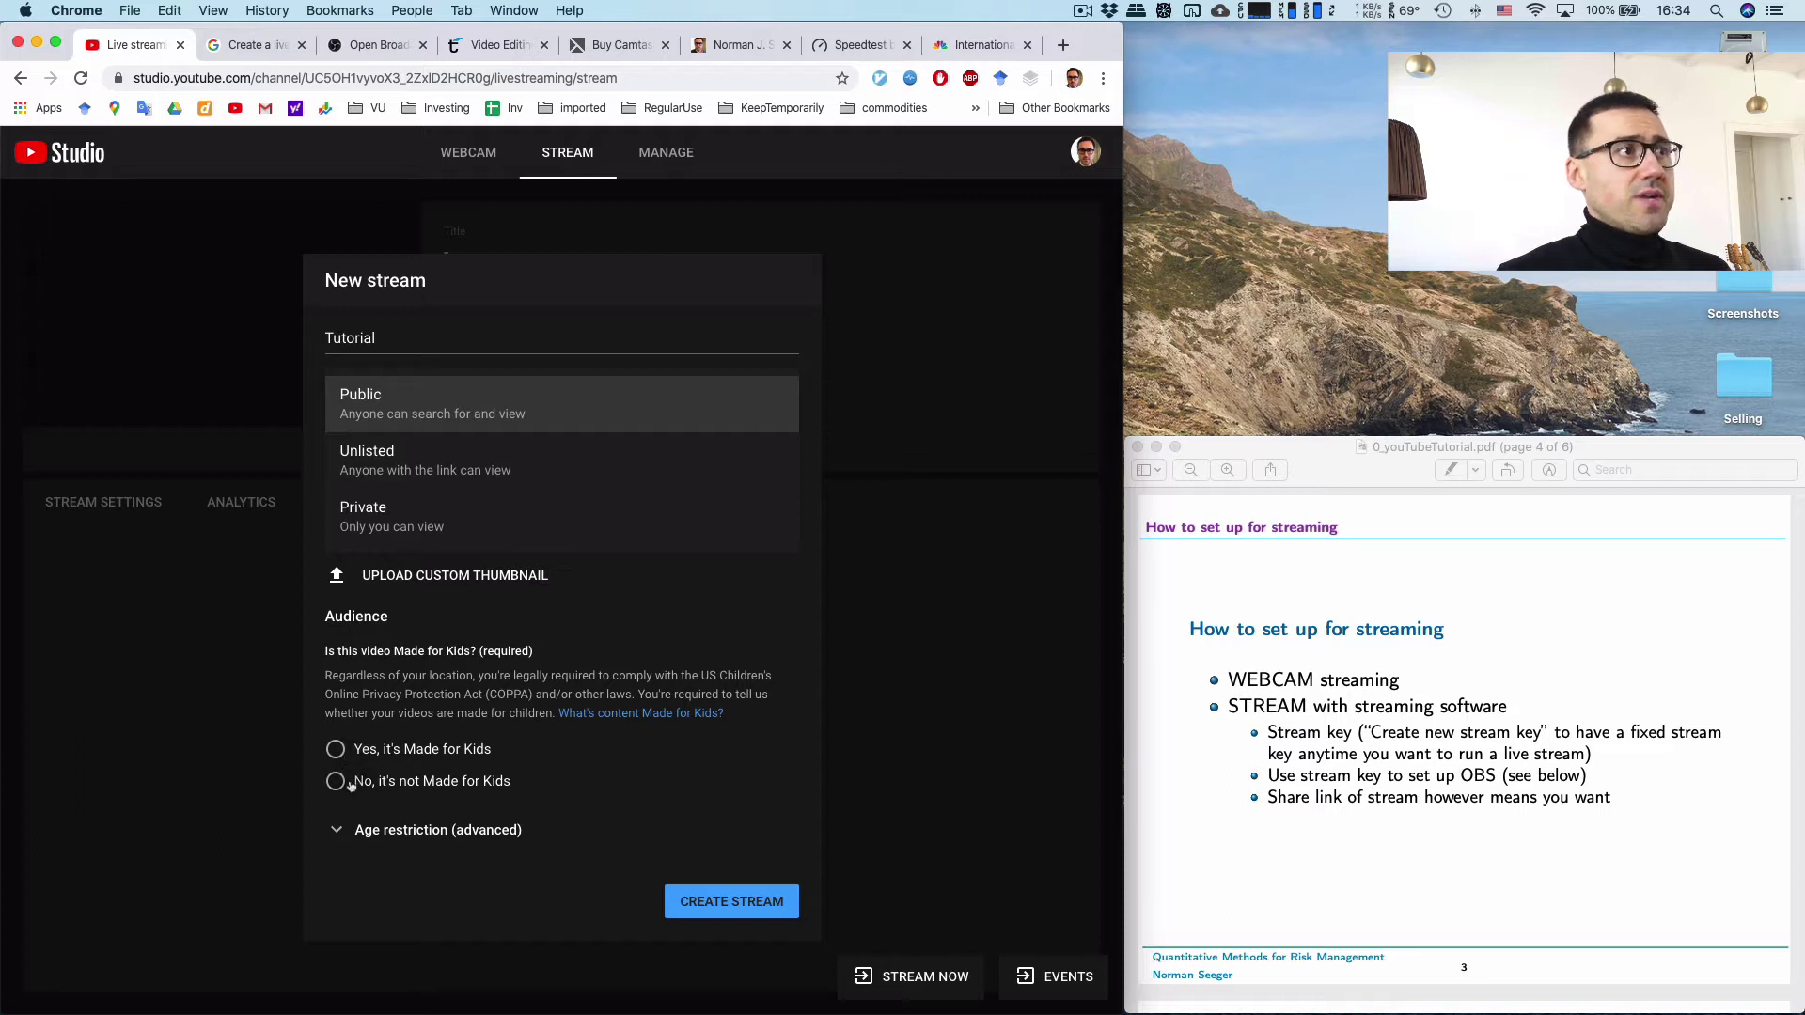
pyautogui.click(508, 779)
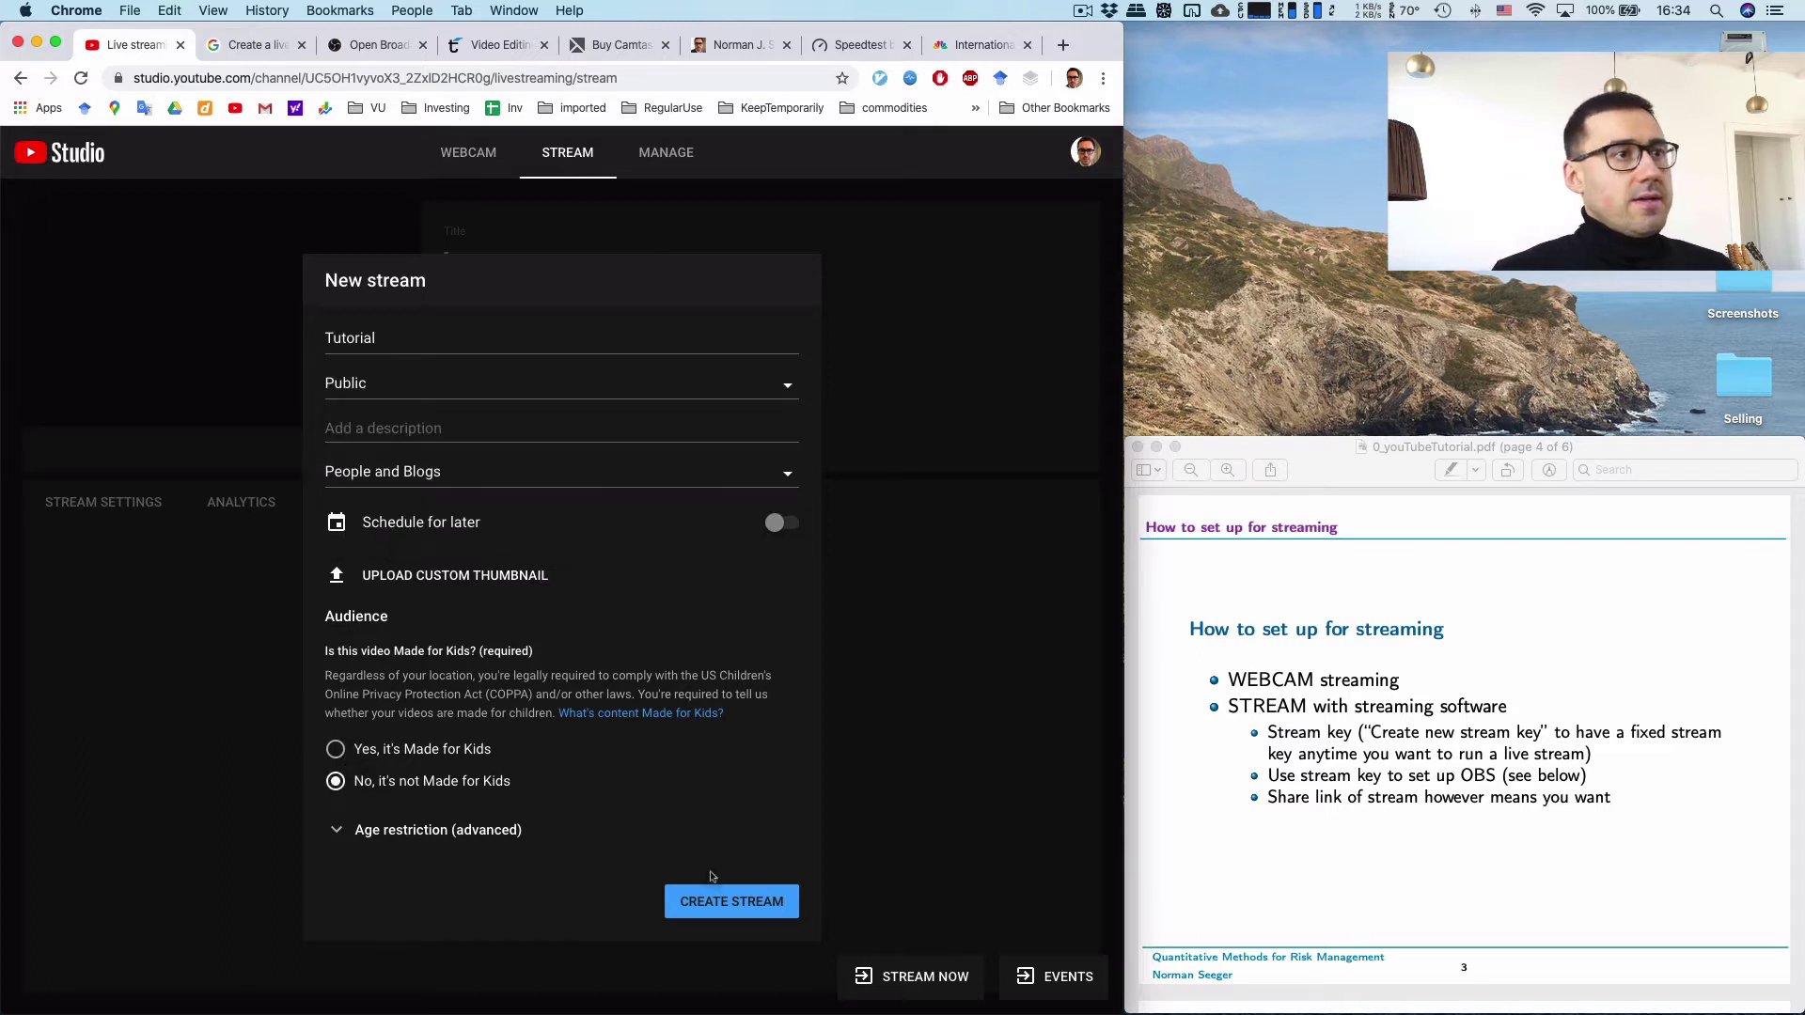
pyautogui.click(742, 903)
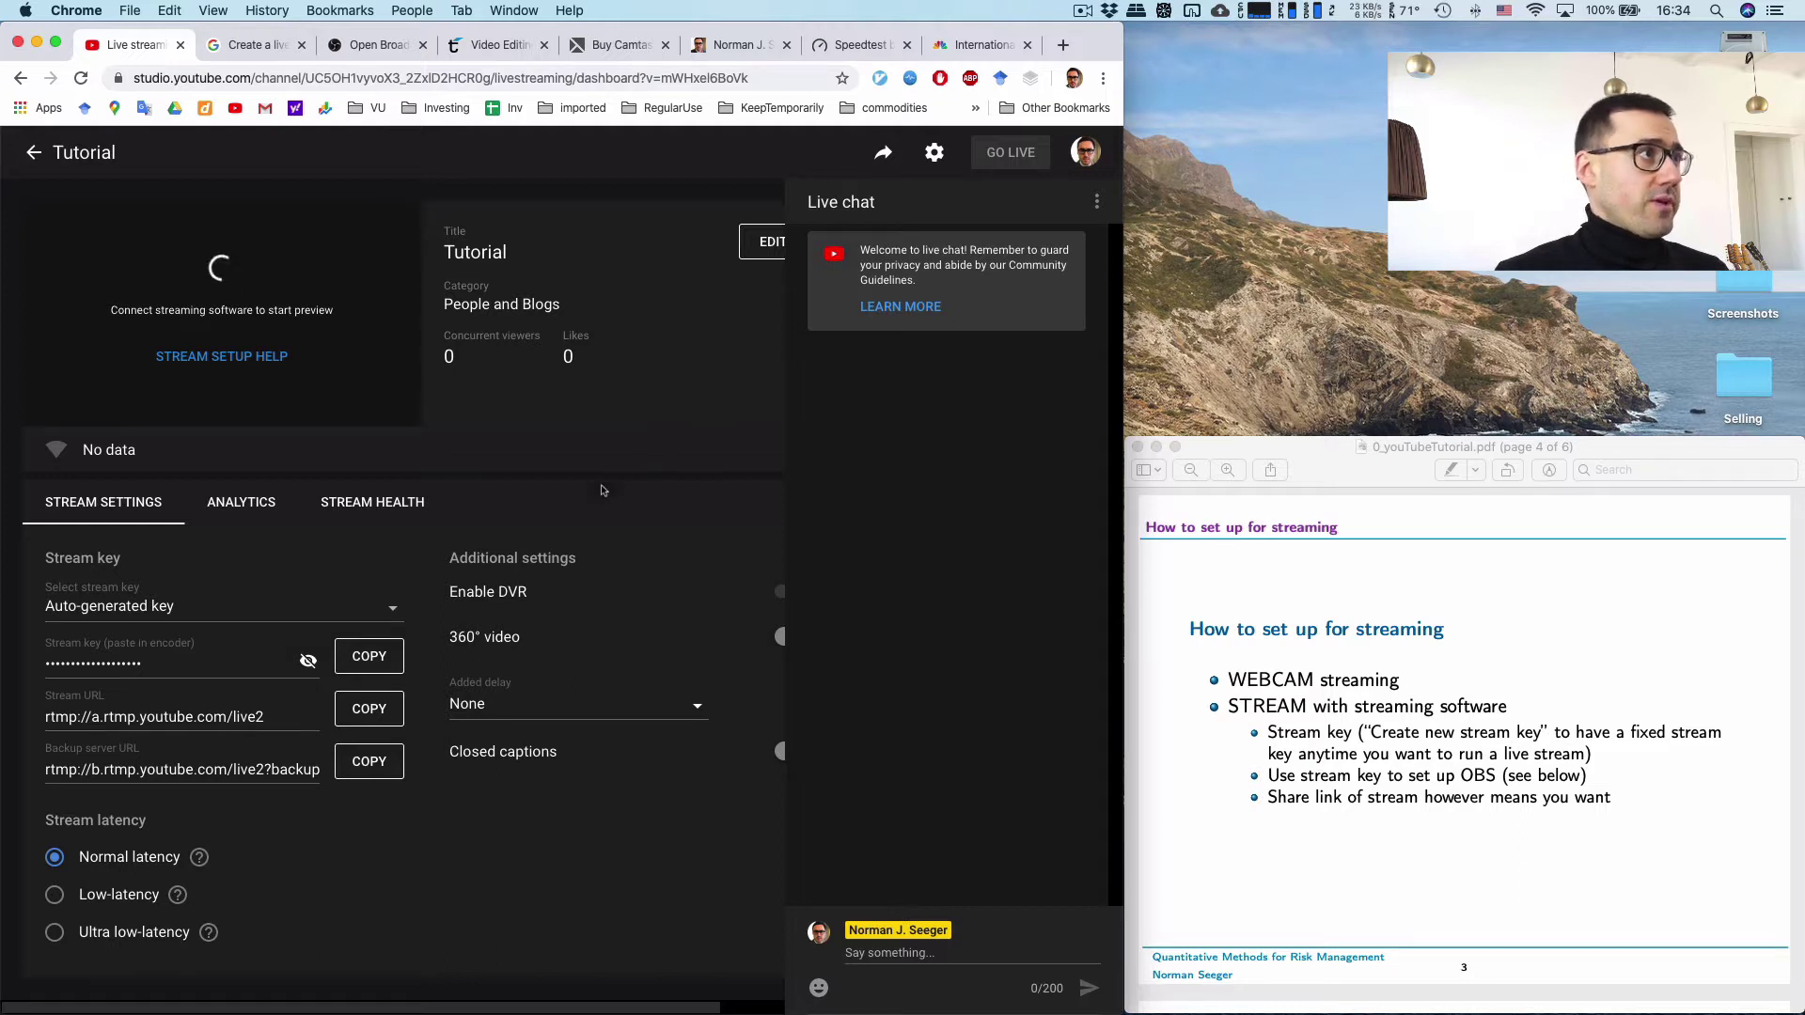
# - Post the message "Test" in the stream's live chat
pyautogui.click(969, 463)
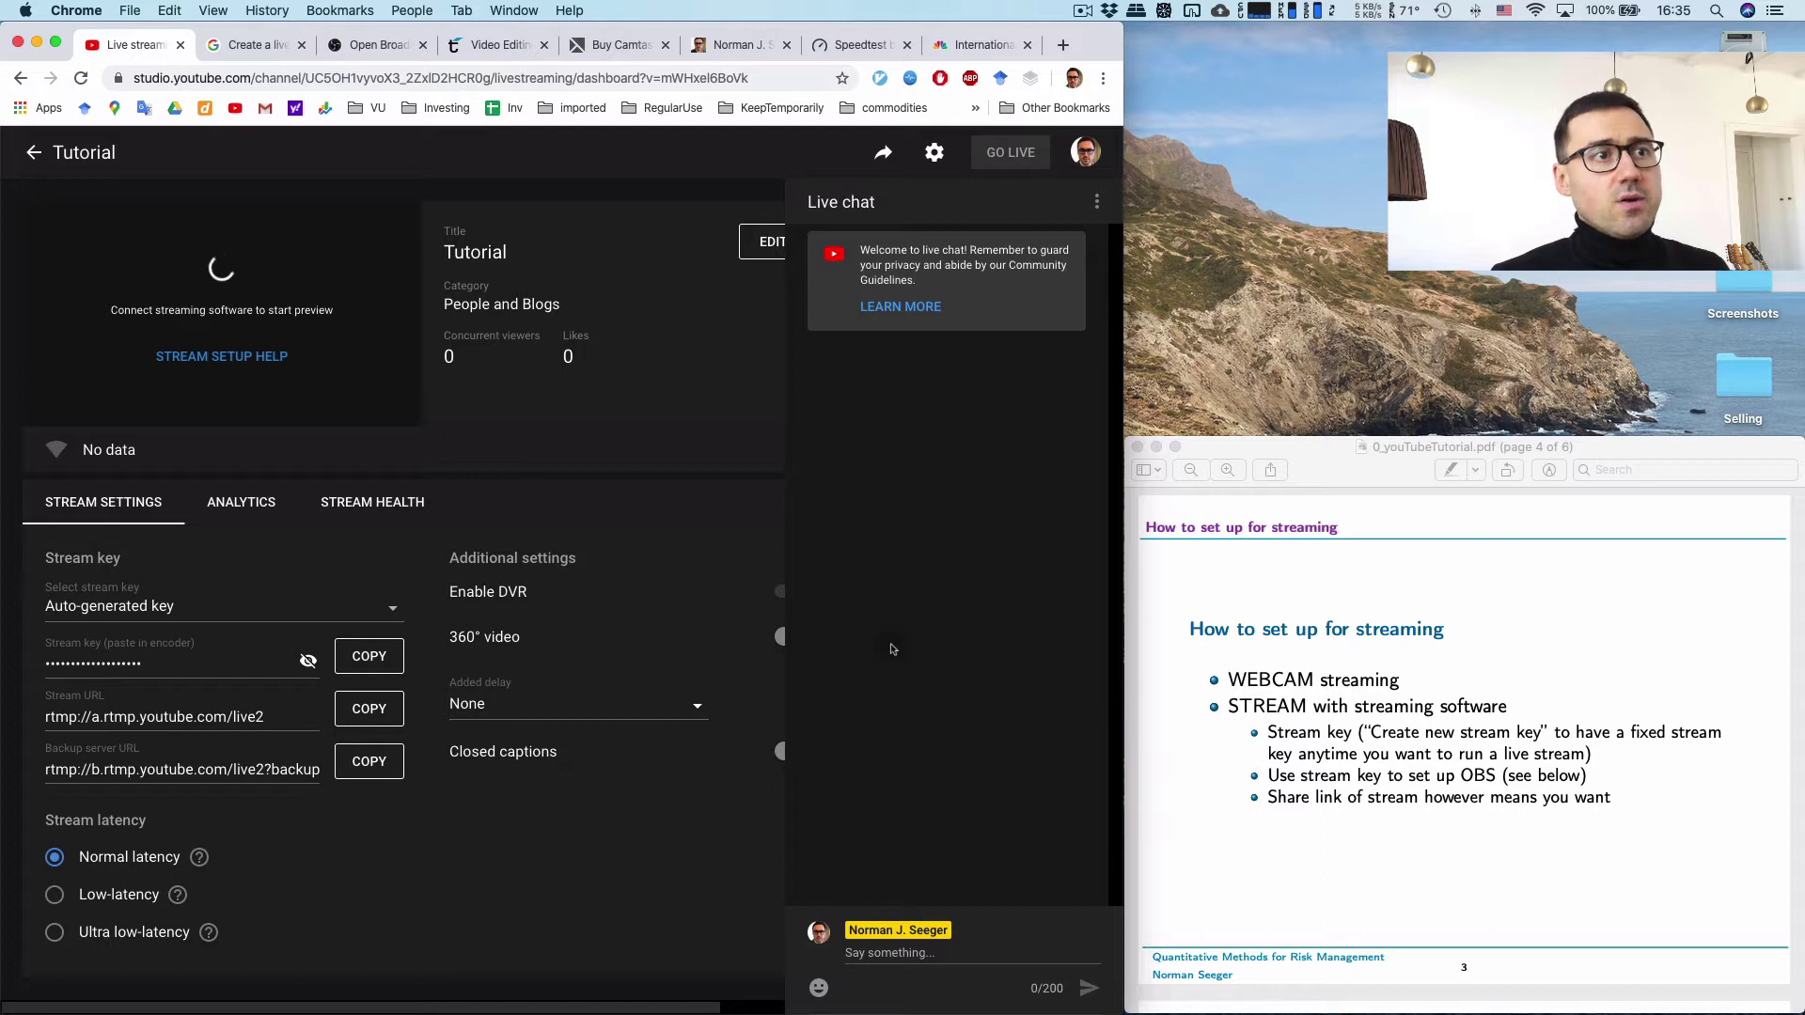
pyautogui.click(893, 952)
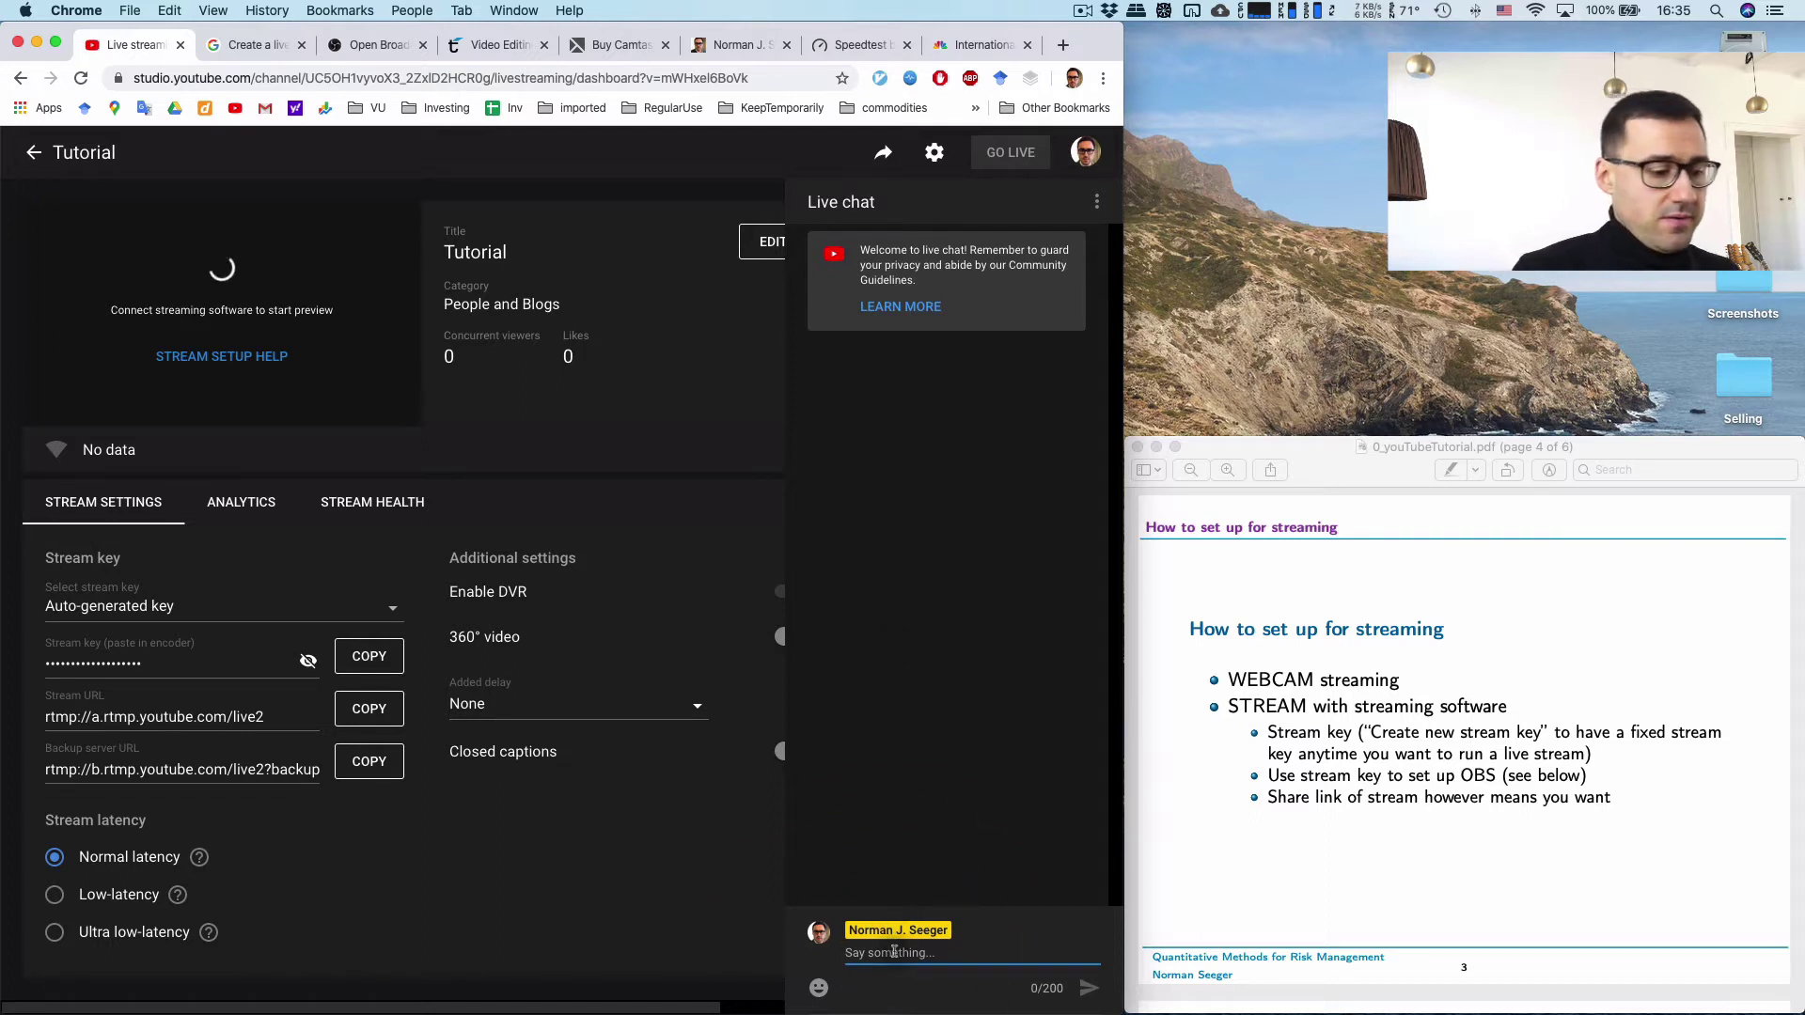
pyautogui.write('Test')
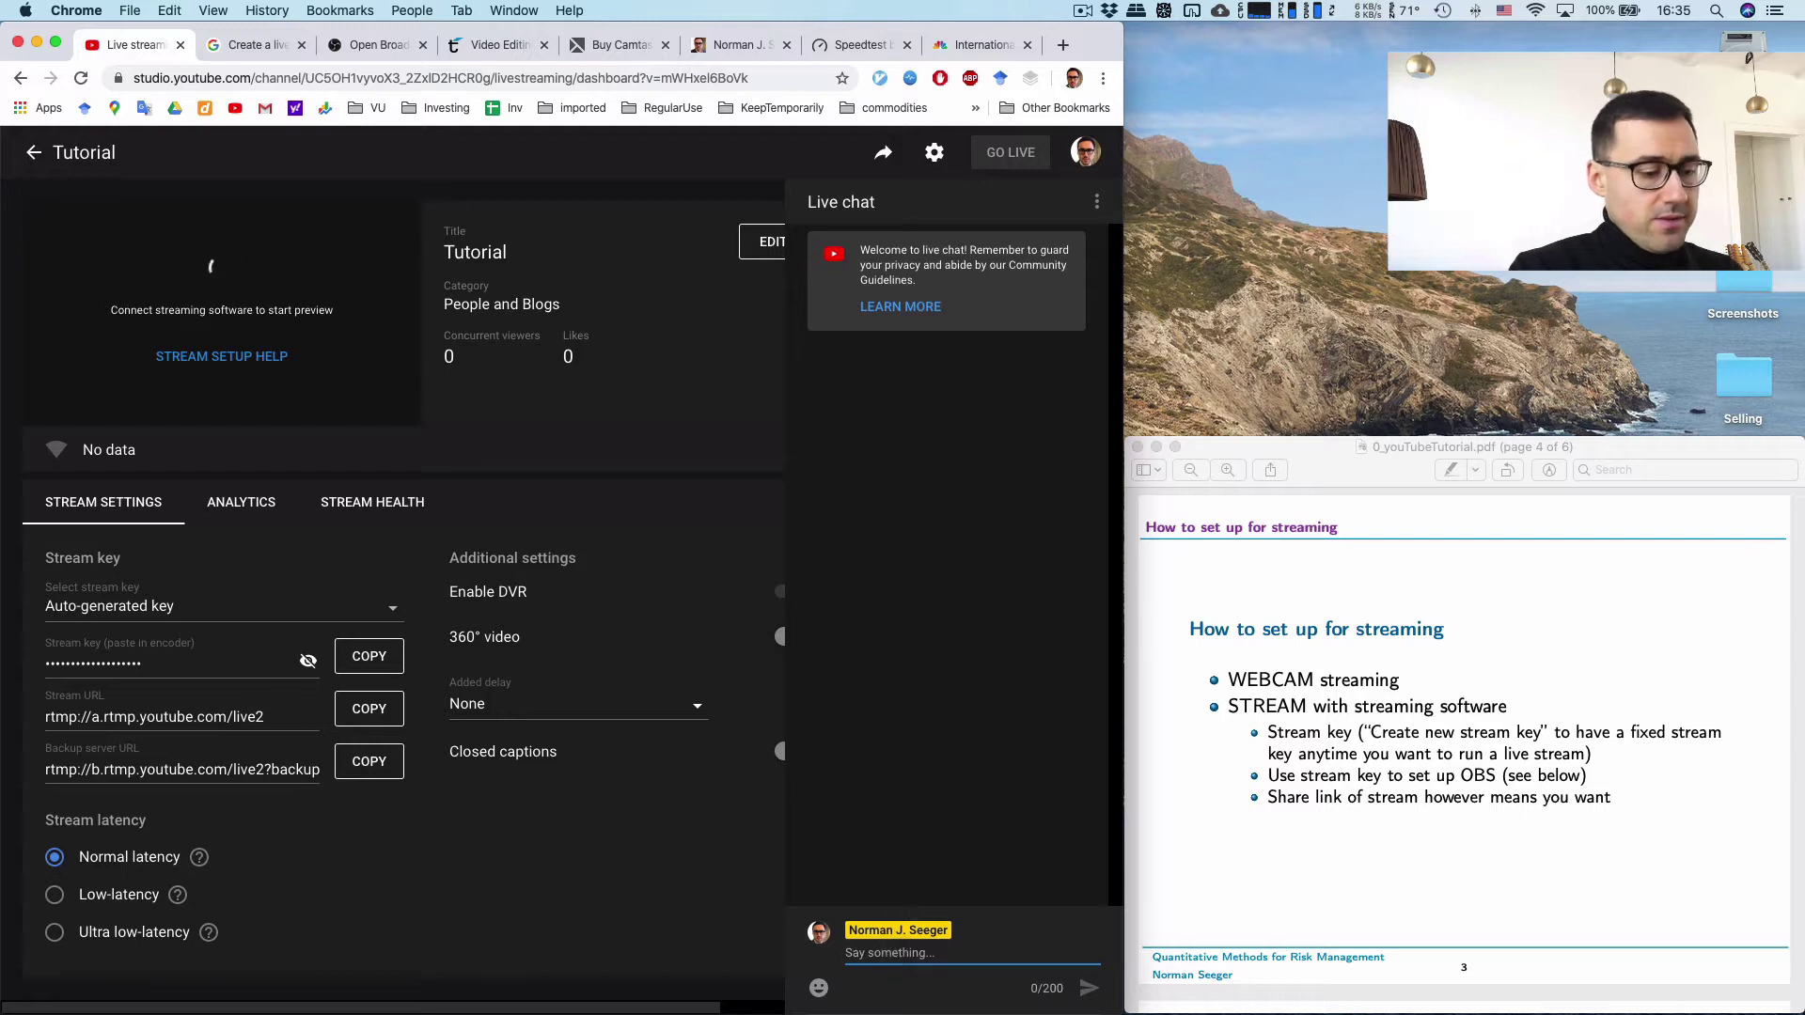
pyautogui.press('Return')
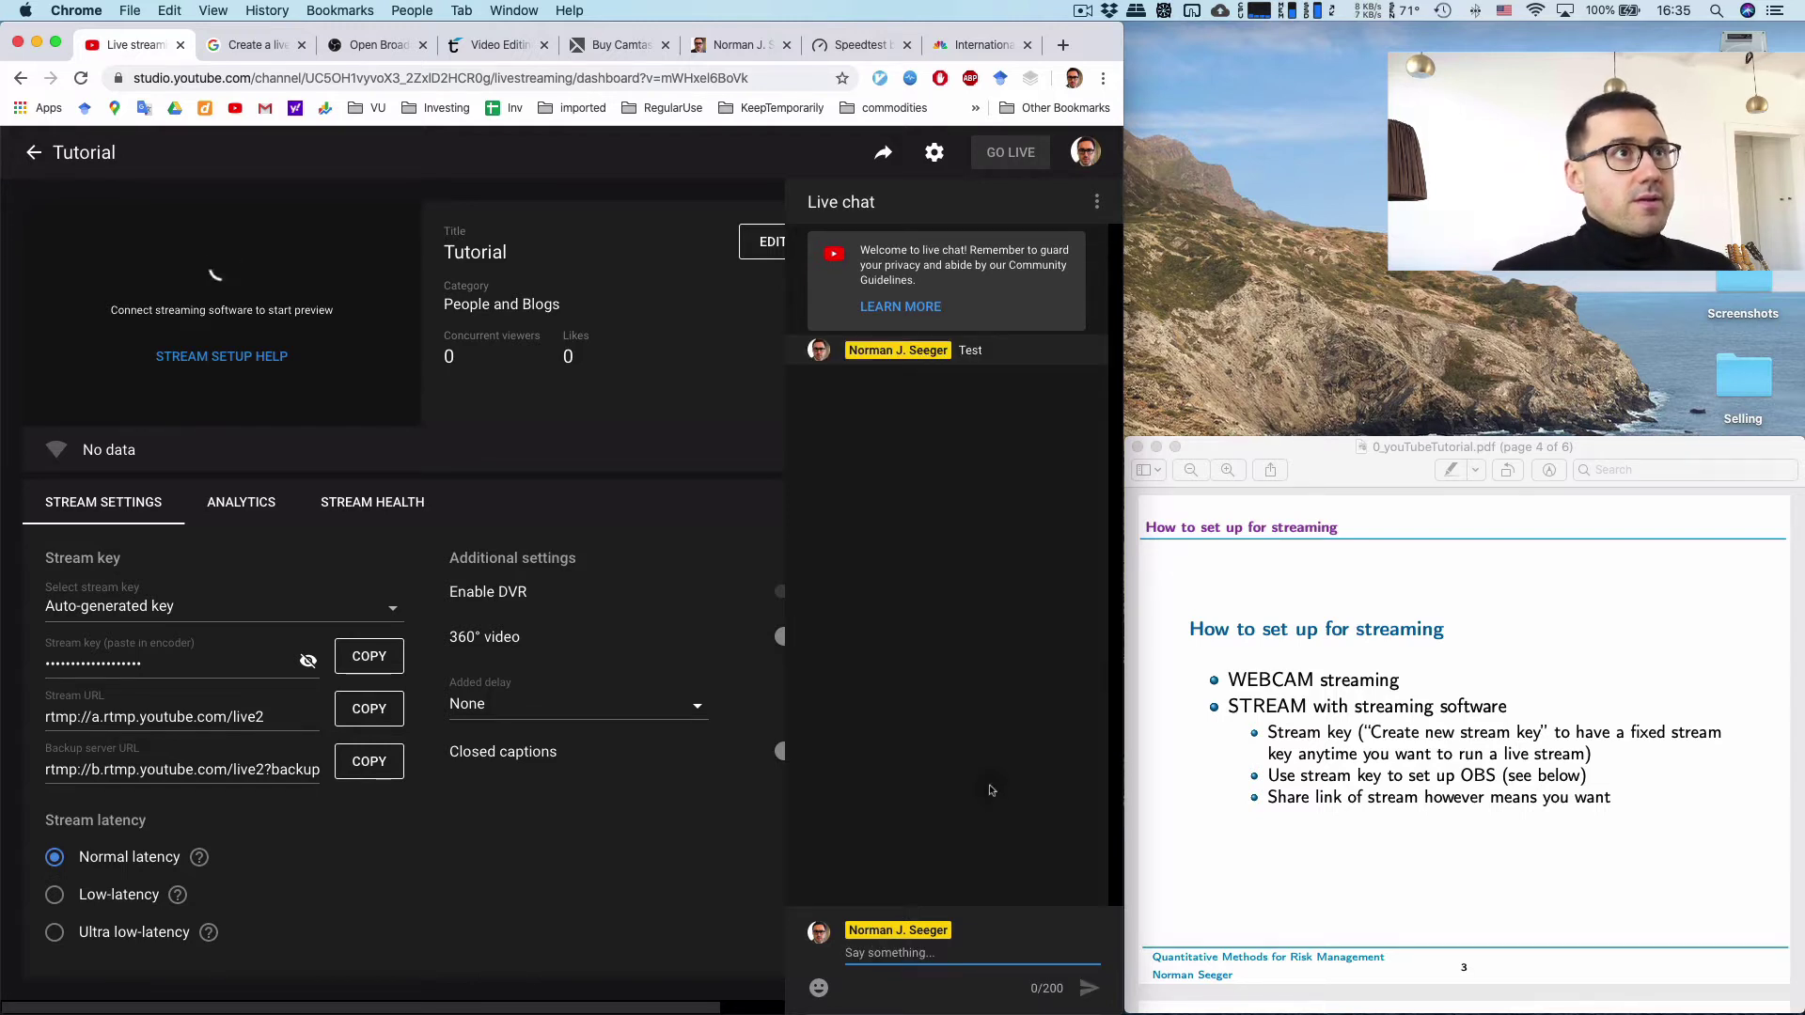
# - Pop out the live chat into its own window and move it off the stream dashboard onto the desktop
pyautogui.click(1097, 204)
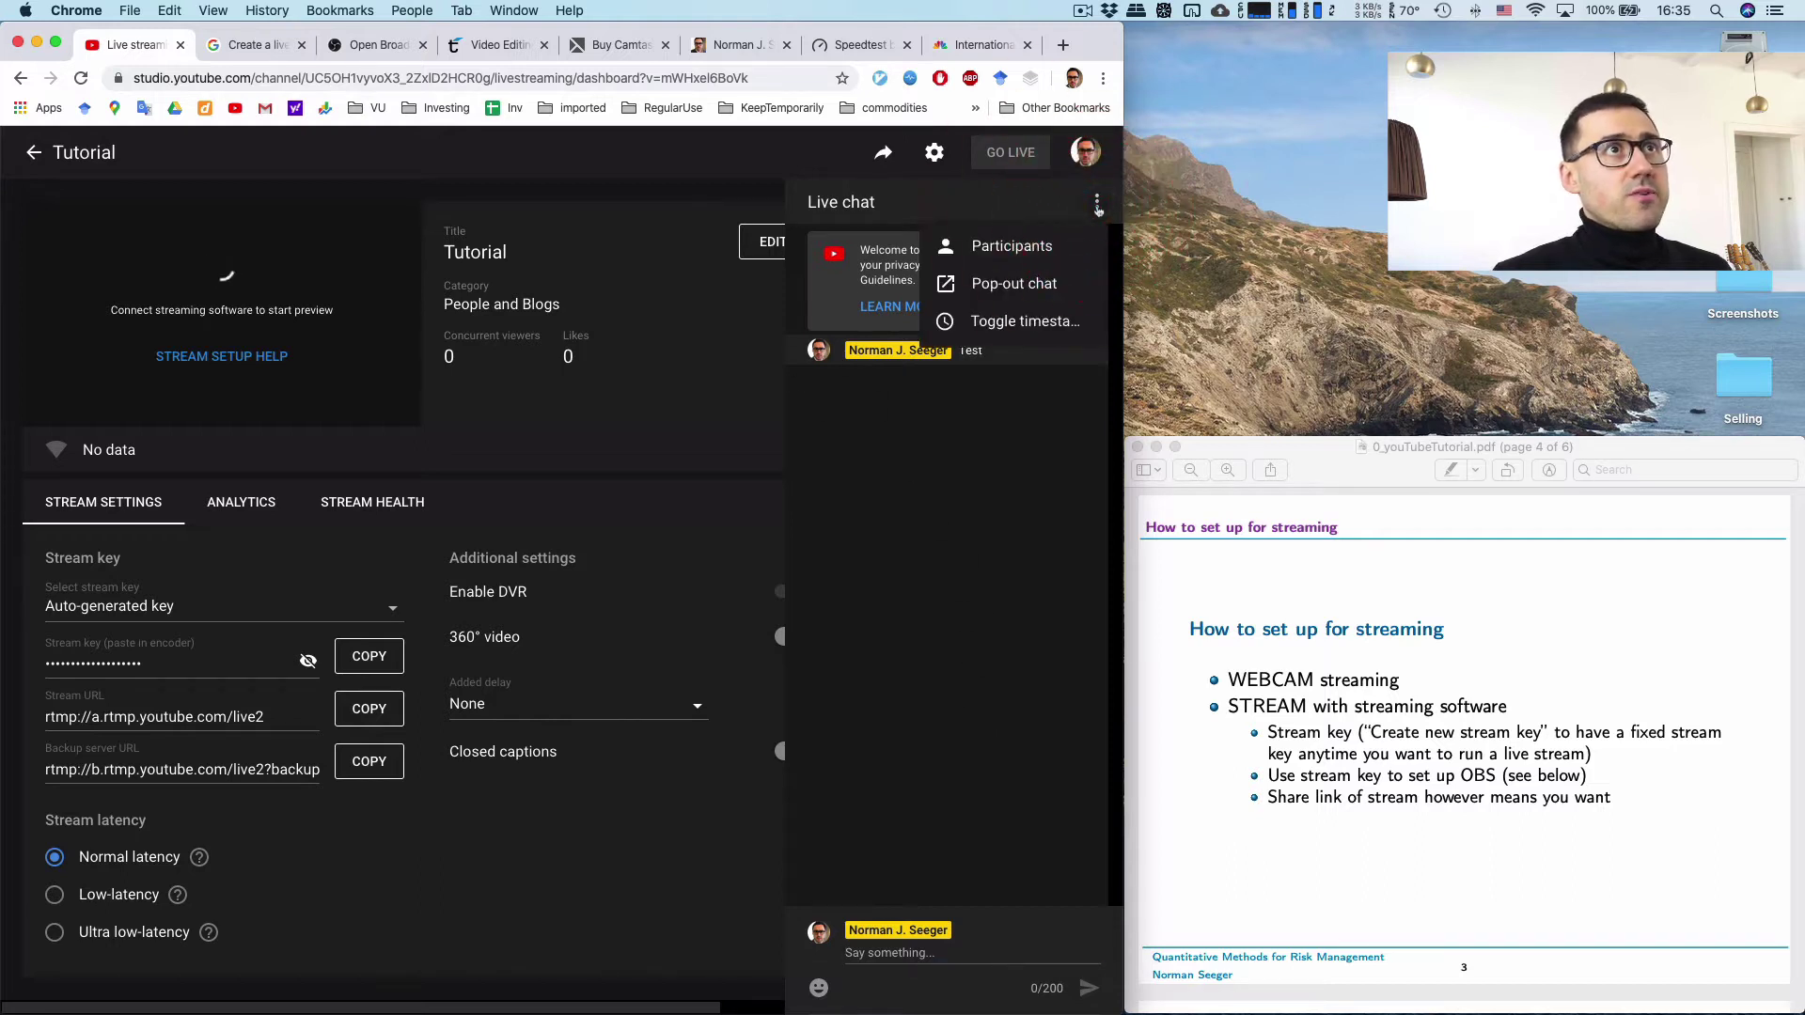
pyautogui.click(1021, 285)
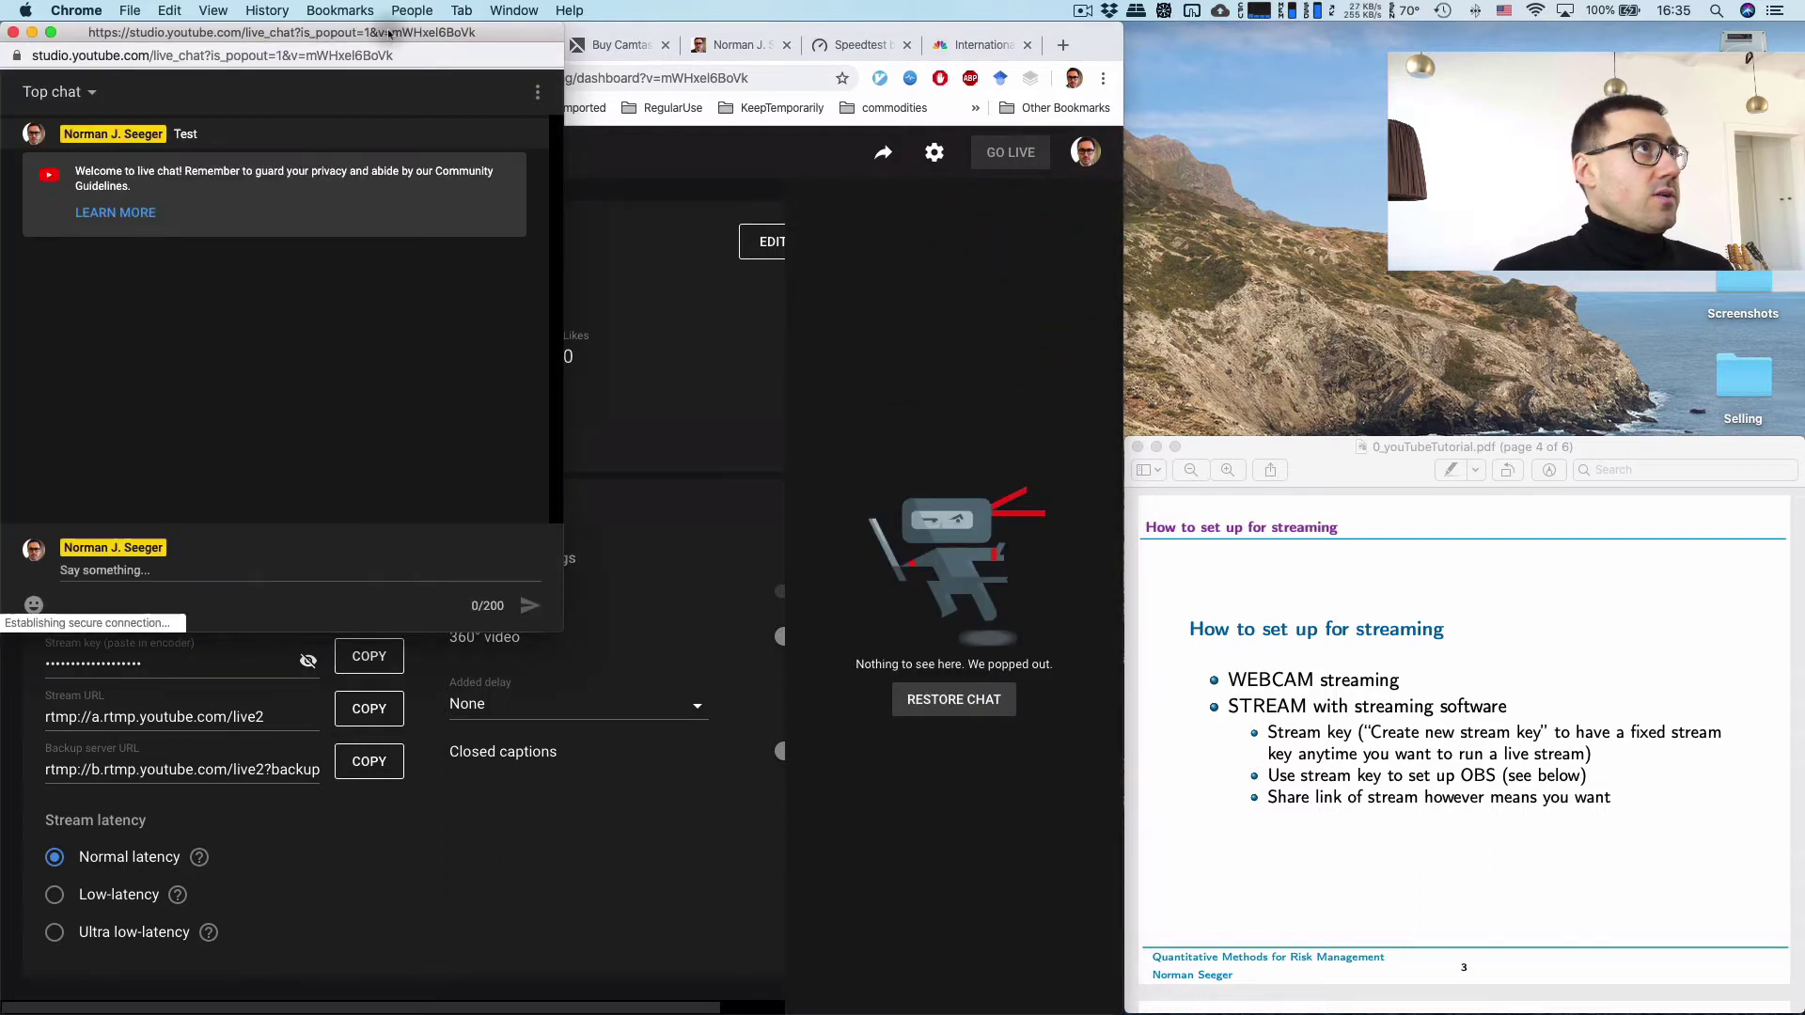
pyautogui.moveTo(389, 34); pyautogui.dragTo(1492, 125)
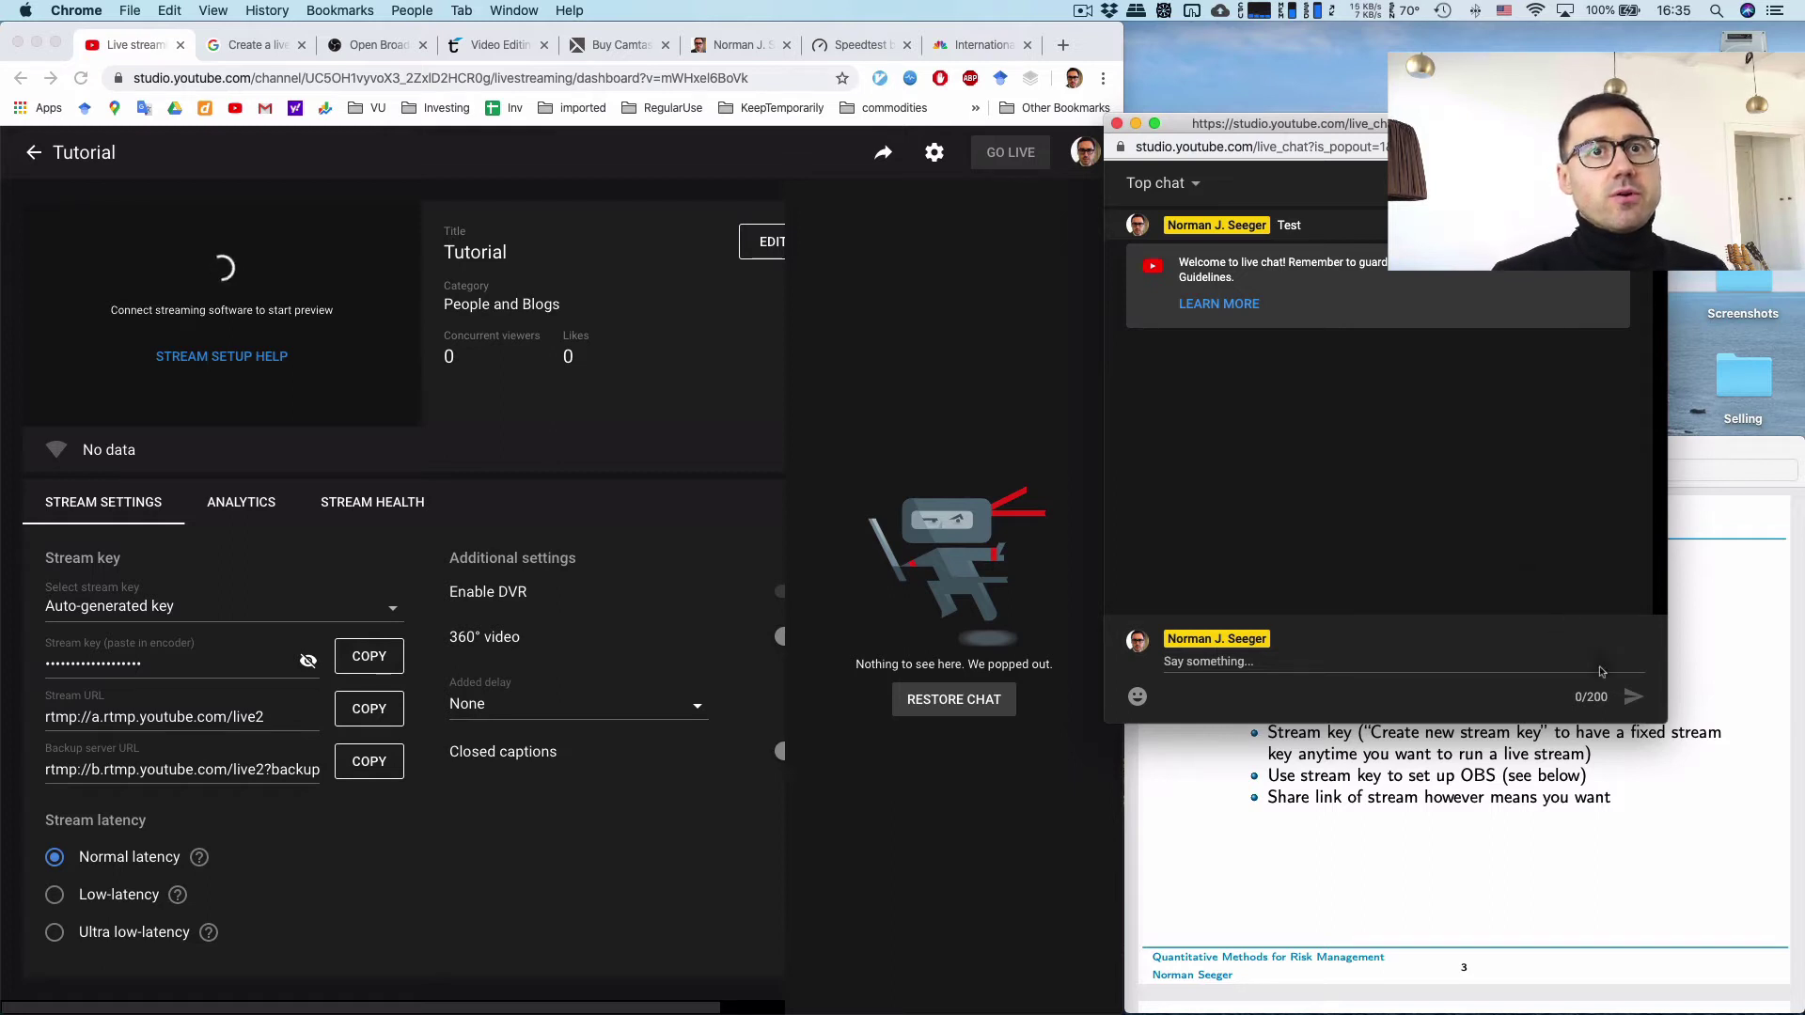
# - Move the popped-out chat window clear of the stream dashboard and restore the live chat to the dashboard
pyautogui.click(1662, 443)
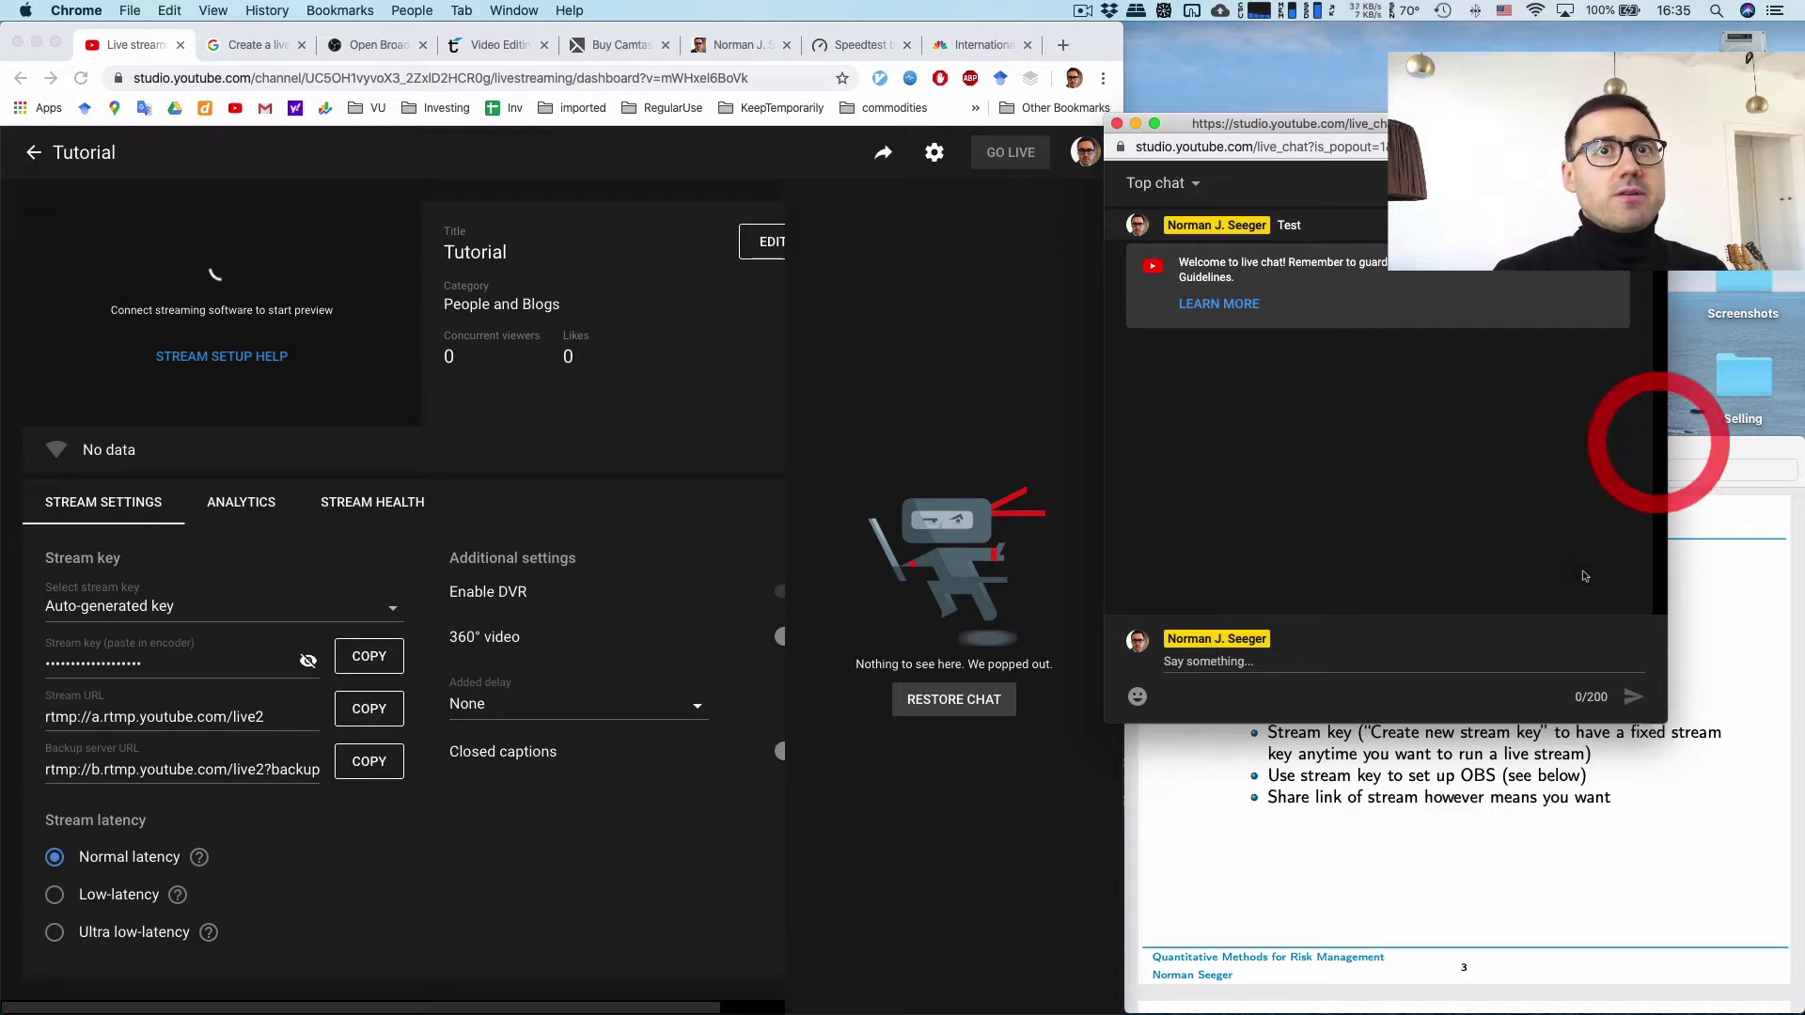
pyautogui.click(1023, 733)
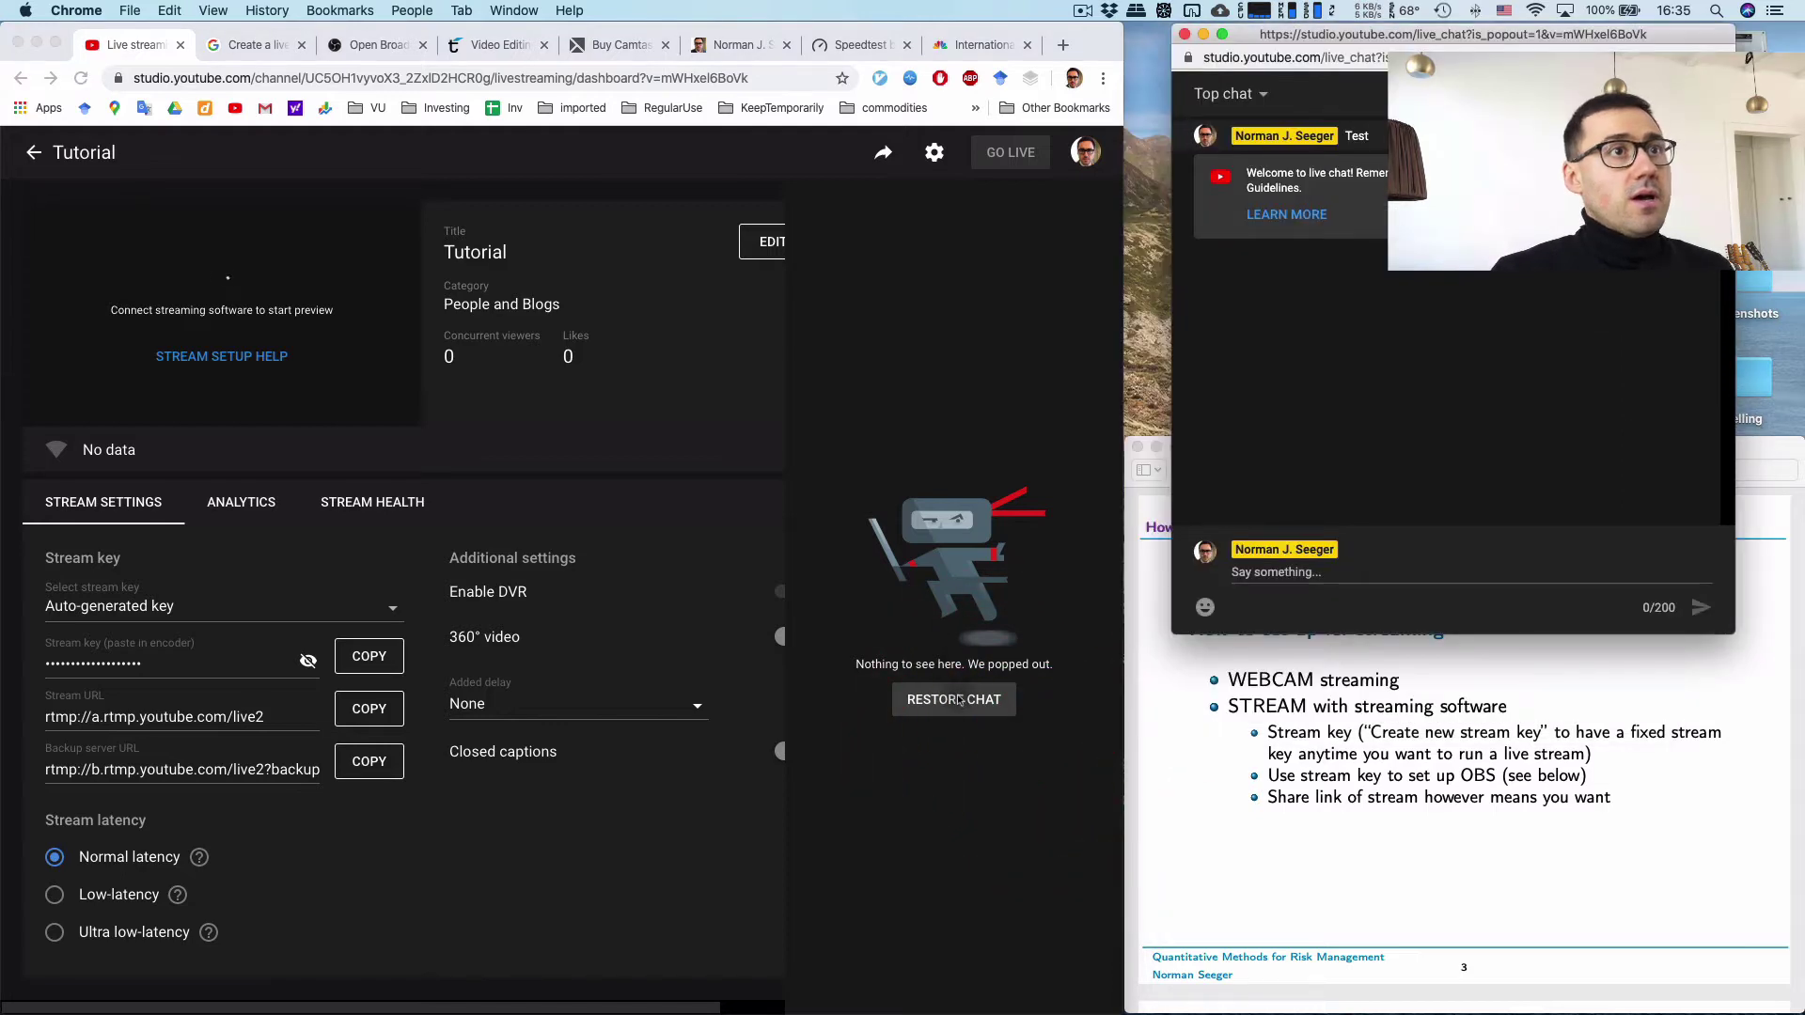
pyautogui.click(956, 698)
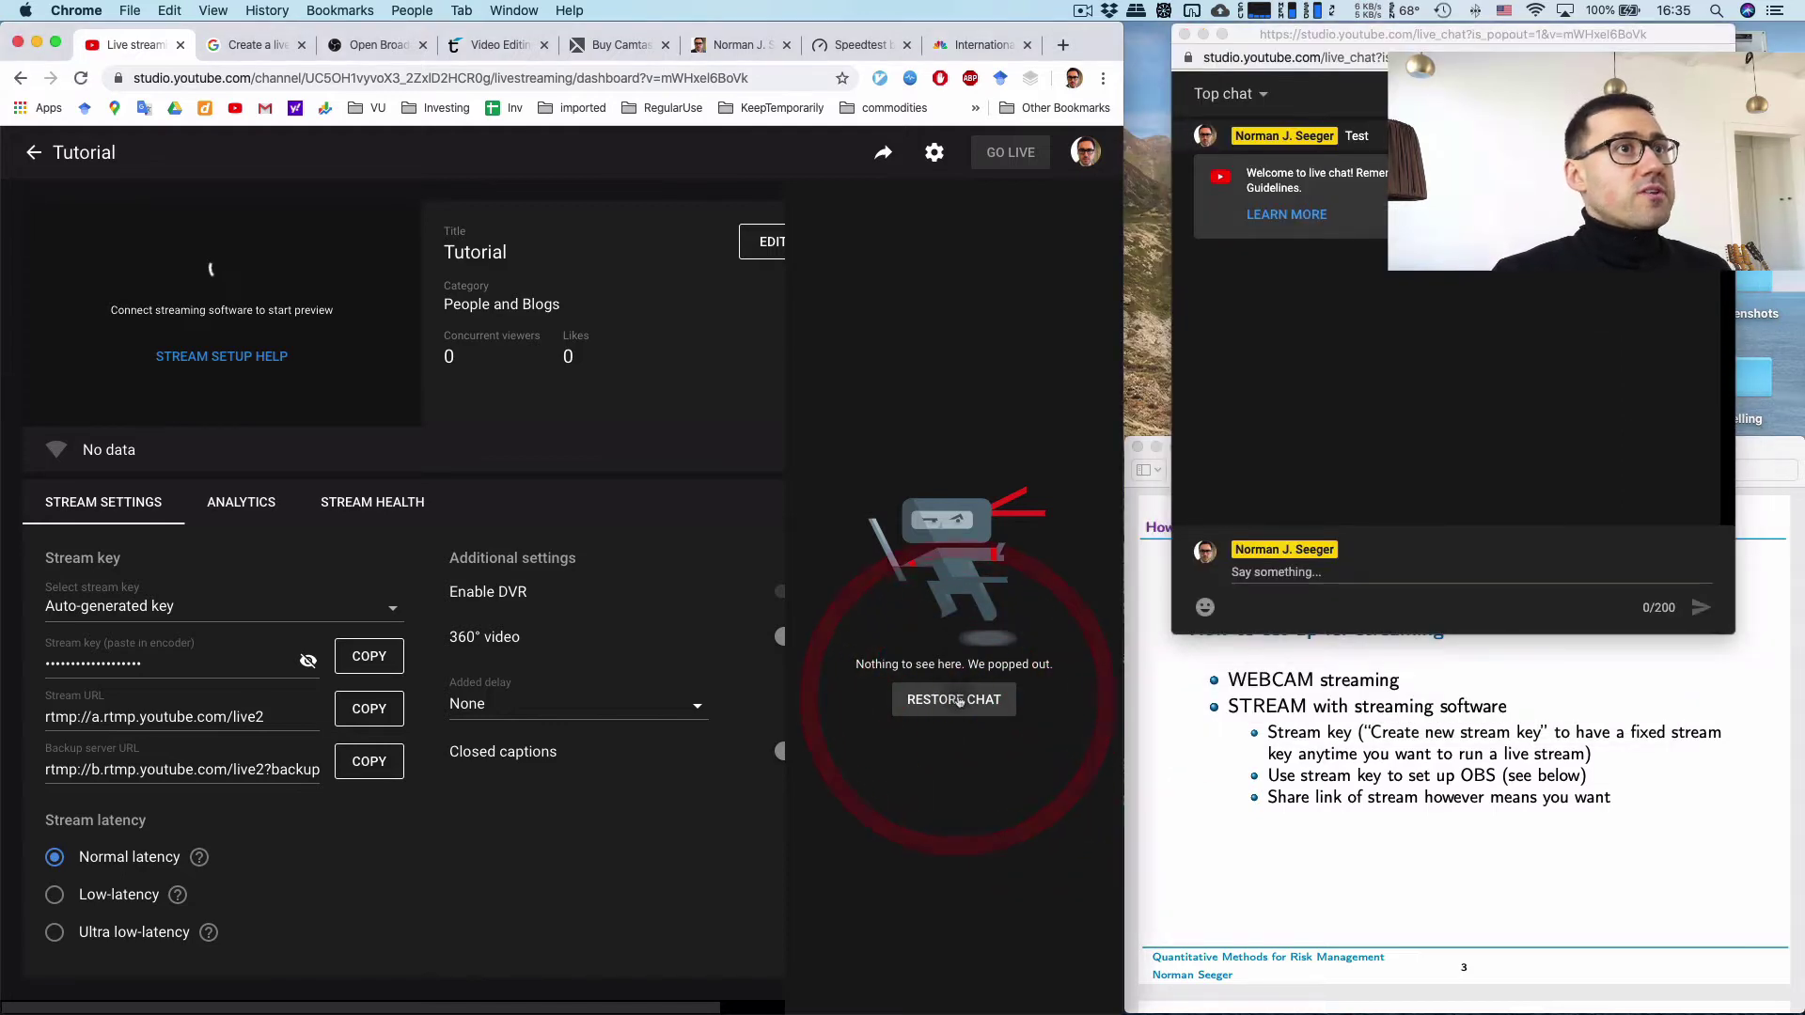
pyautogui.click(959, 695)
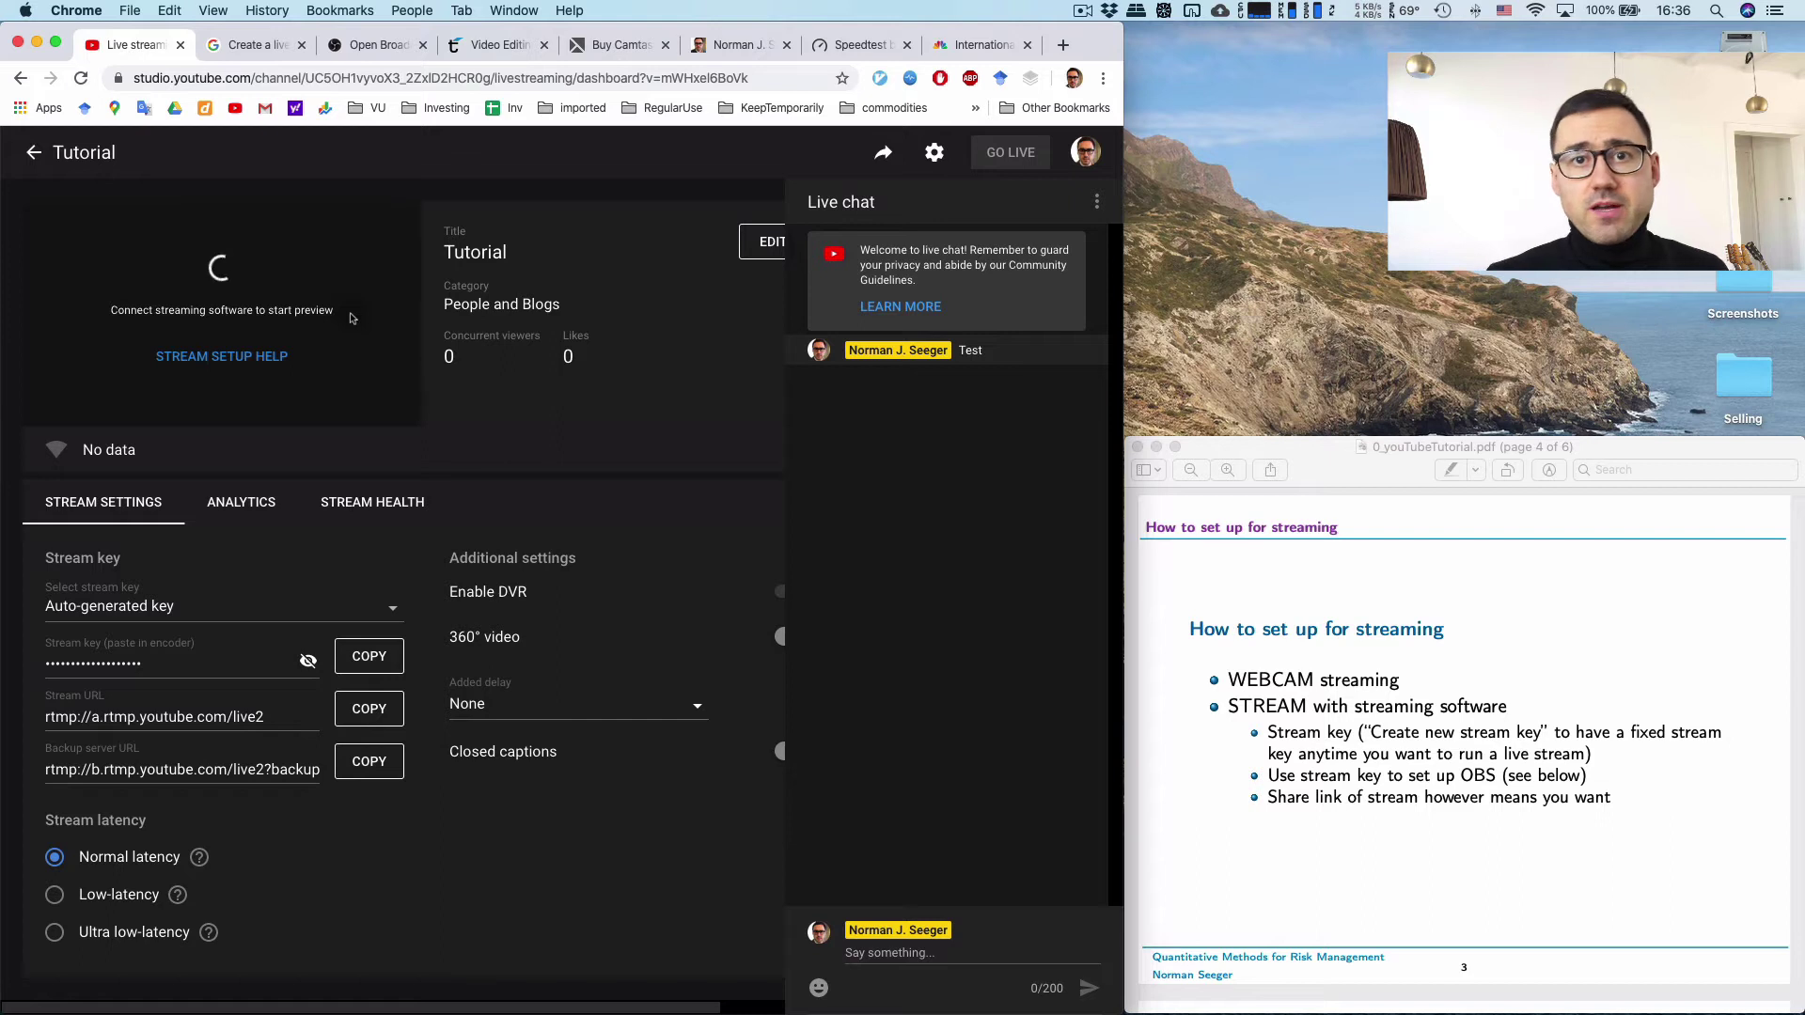
# - Create a new custom stream key named "Tut 1" with variable bitrate for the Tutorial stream
pyautogui.click(1391, 386)
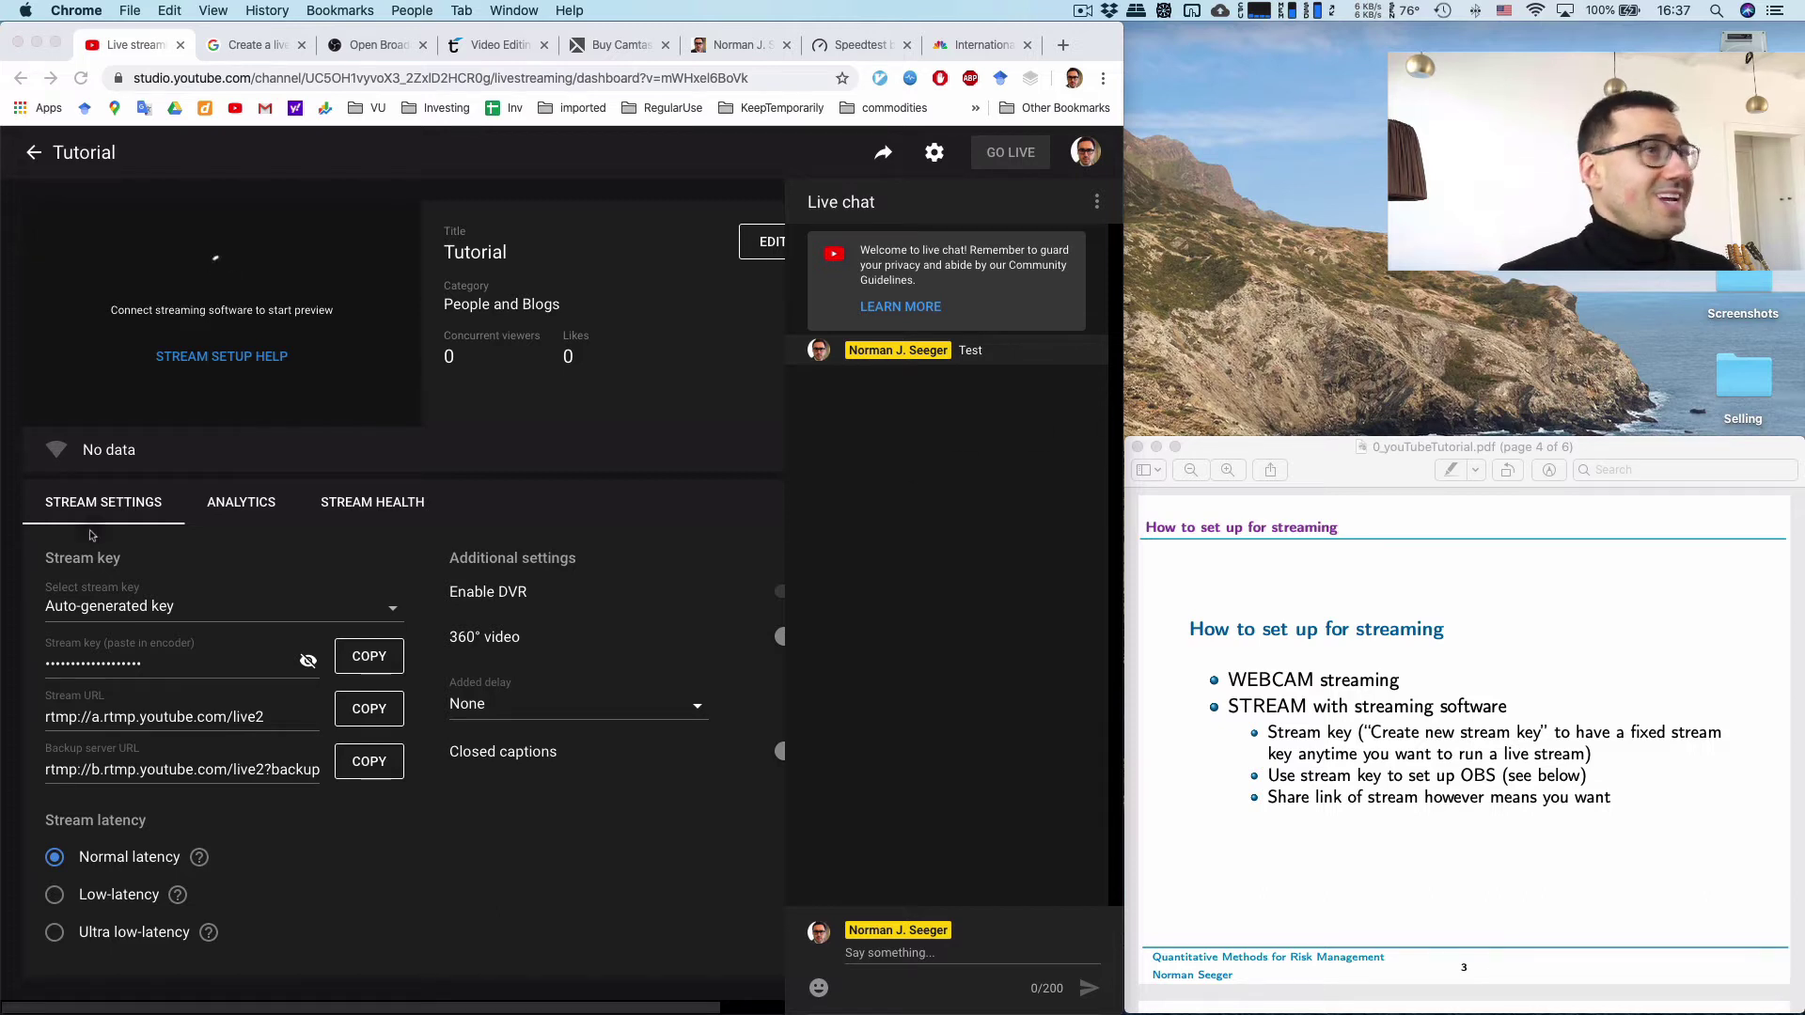
pyautogui.click(68, 544)
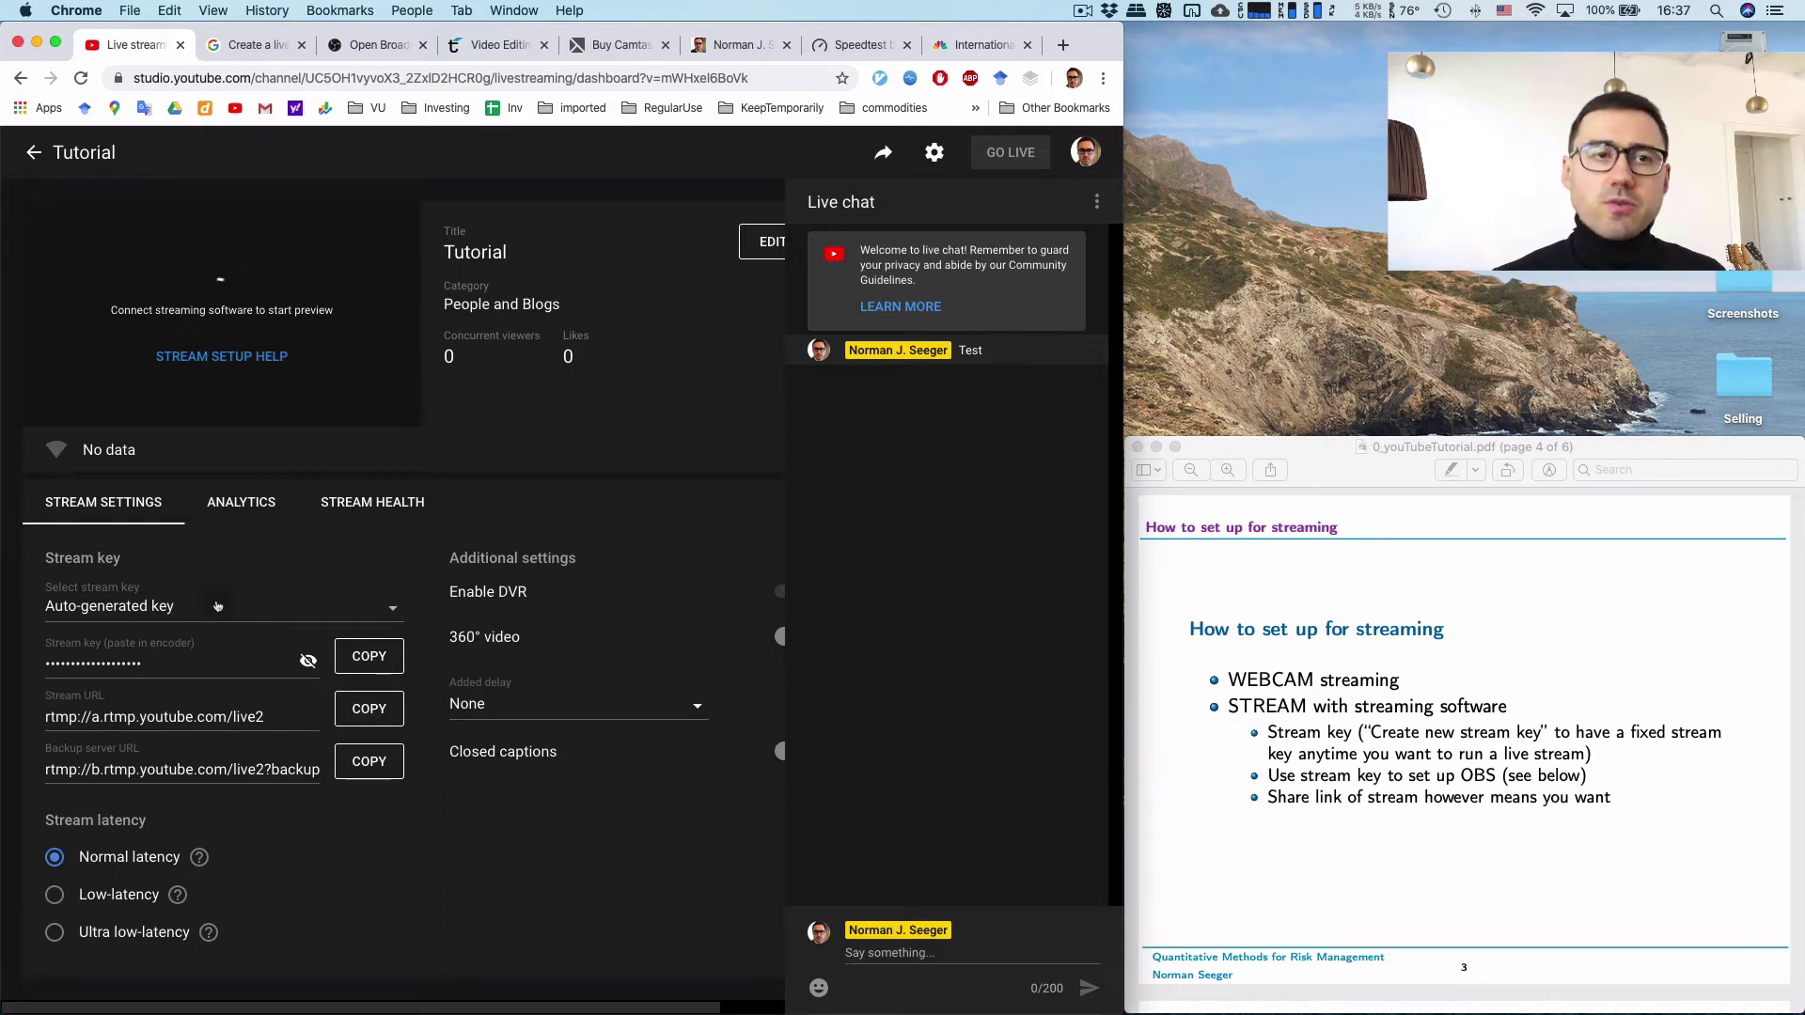
pyautogui.click(391, 608)
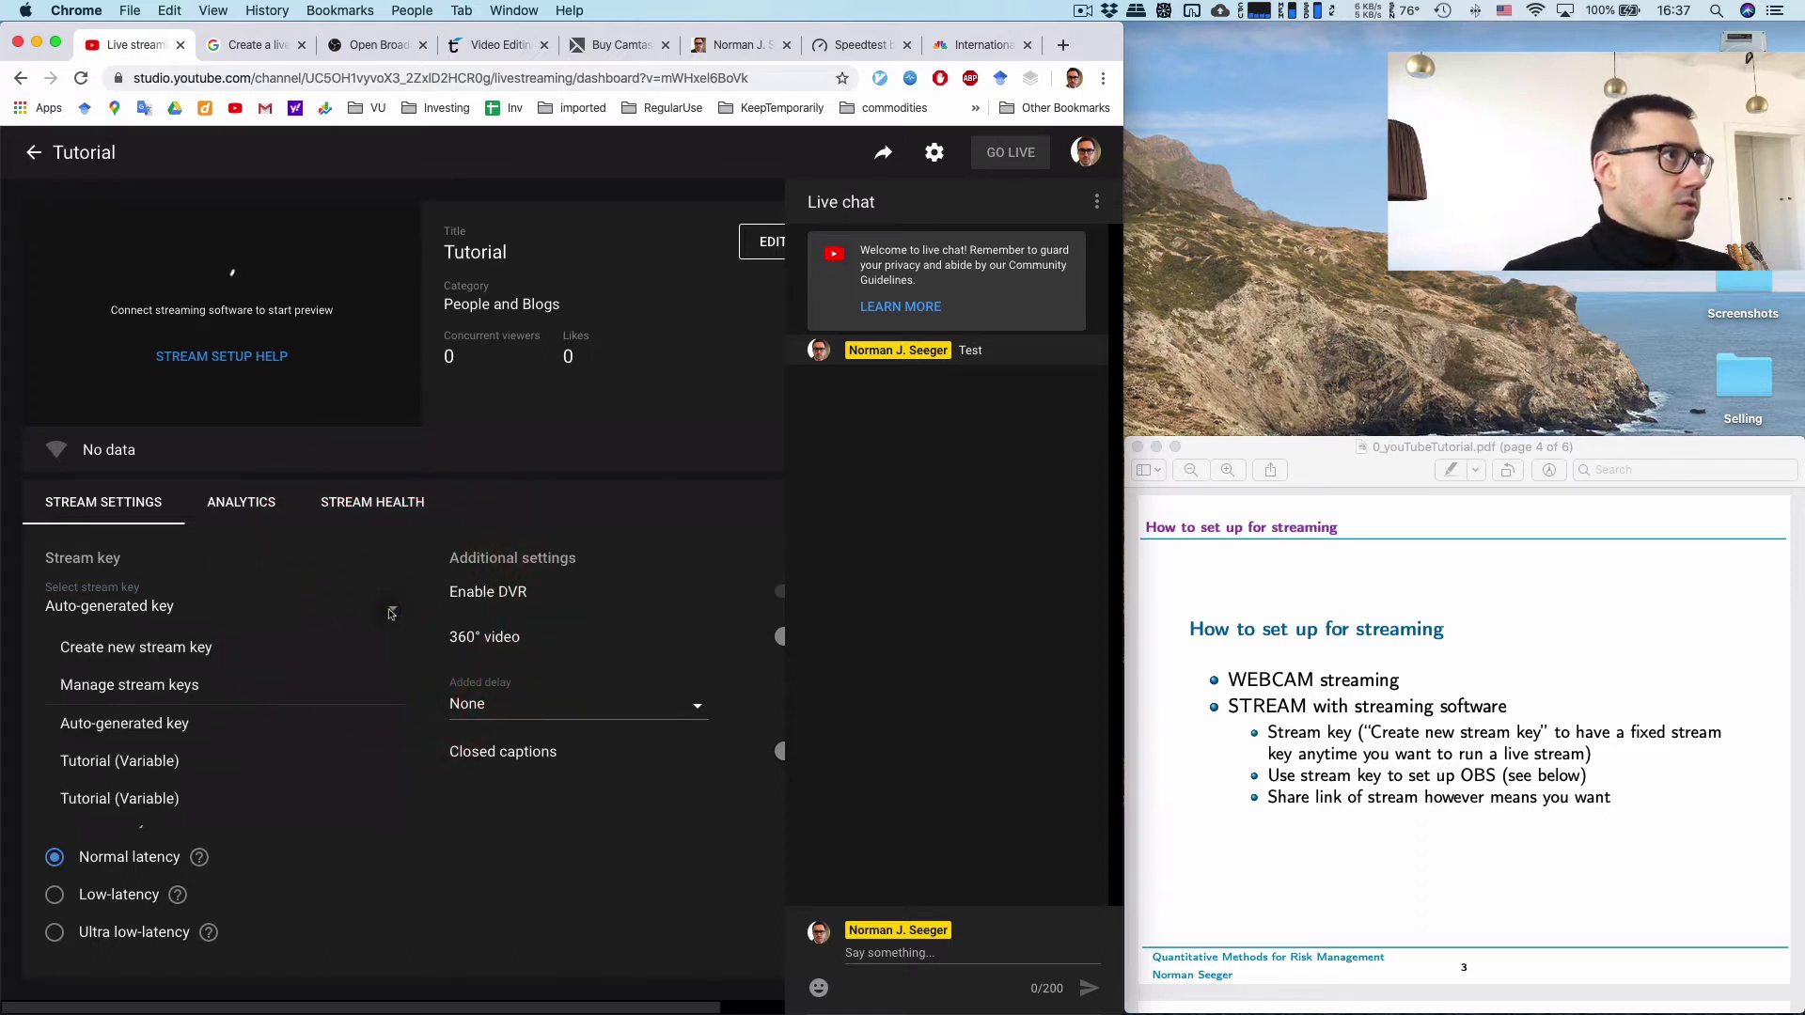
pyautogui.click(136, 651)
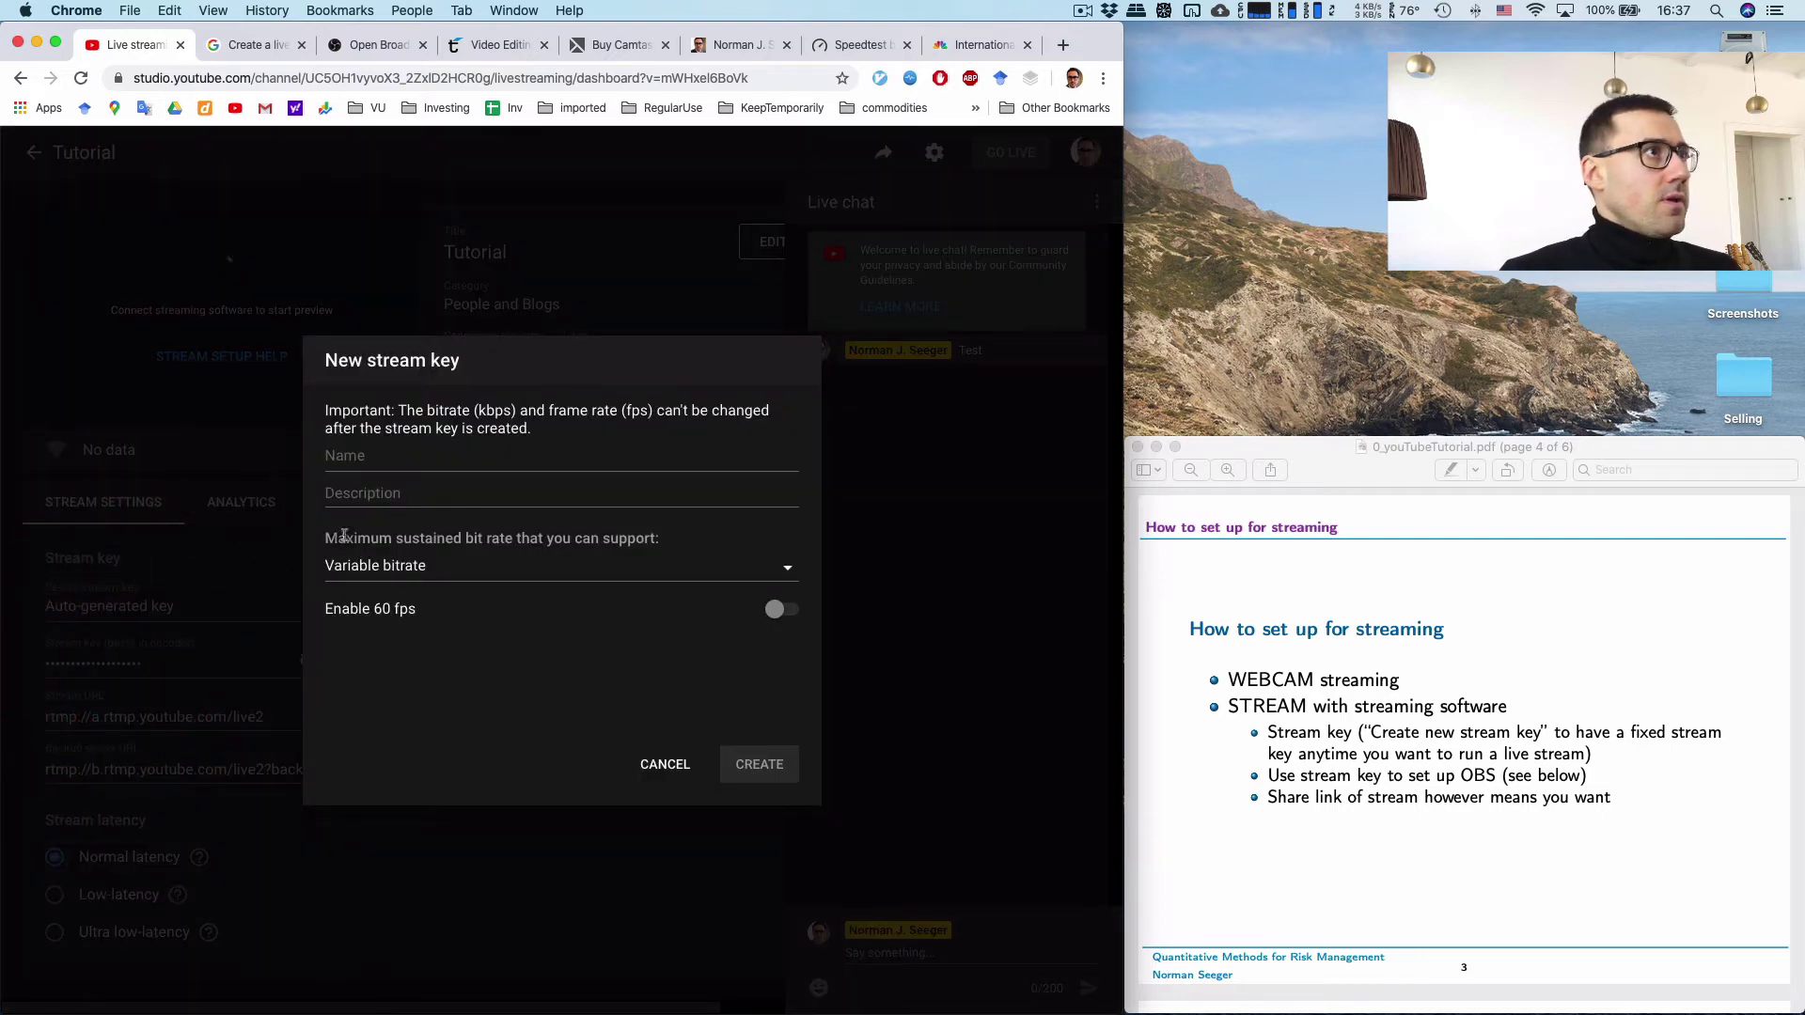
pyautogui.click(398, 460)
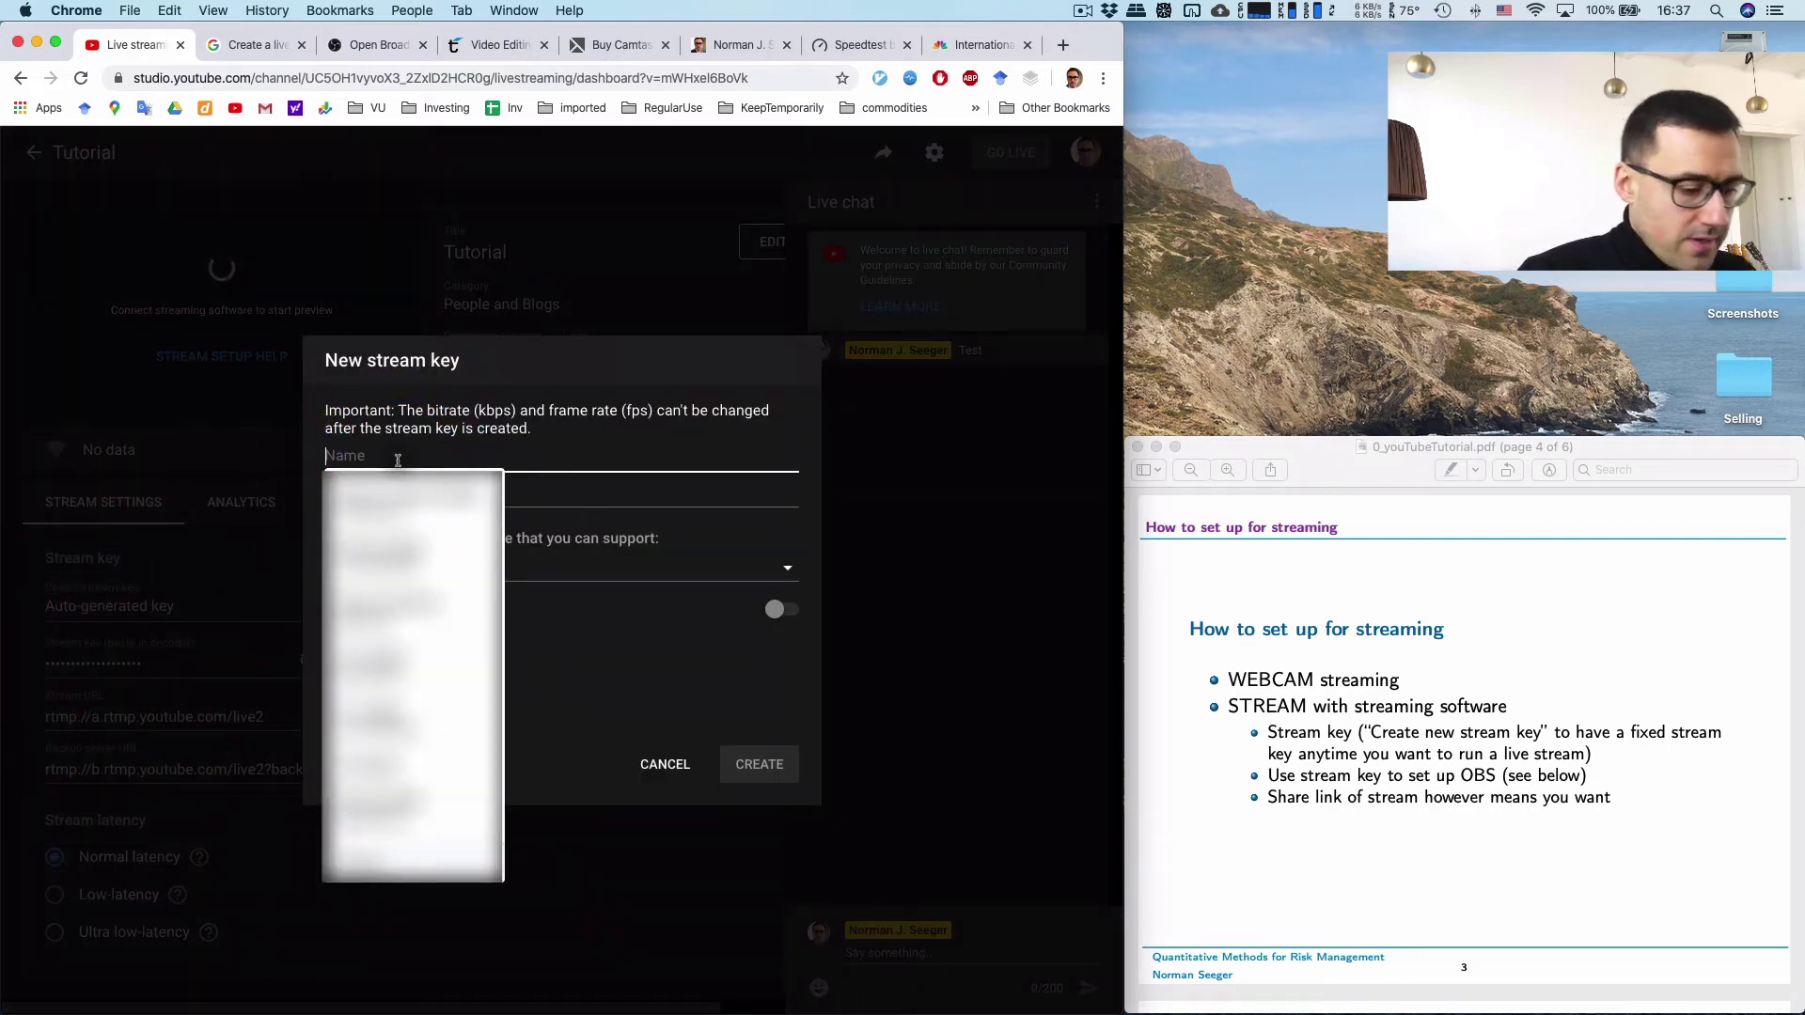
pyautogui.write('Tut 1')
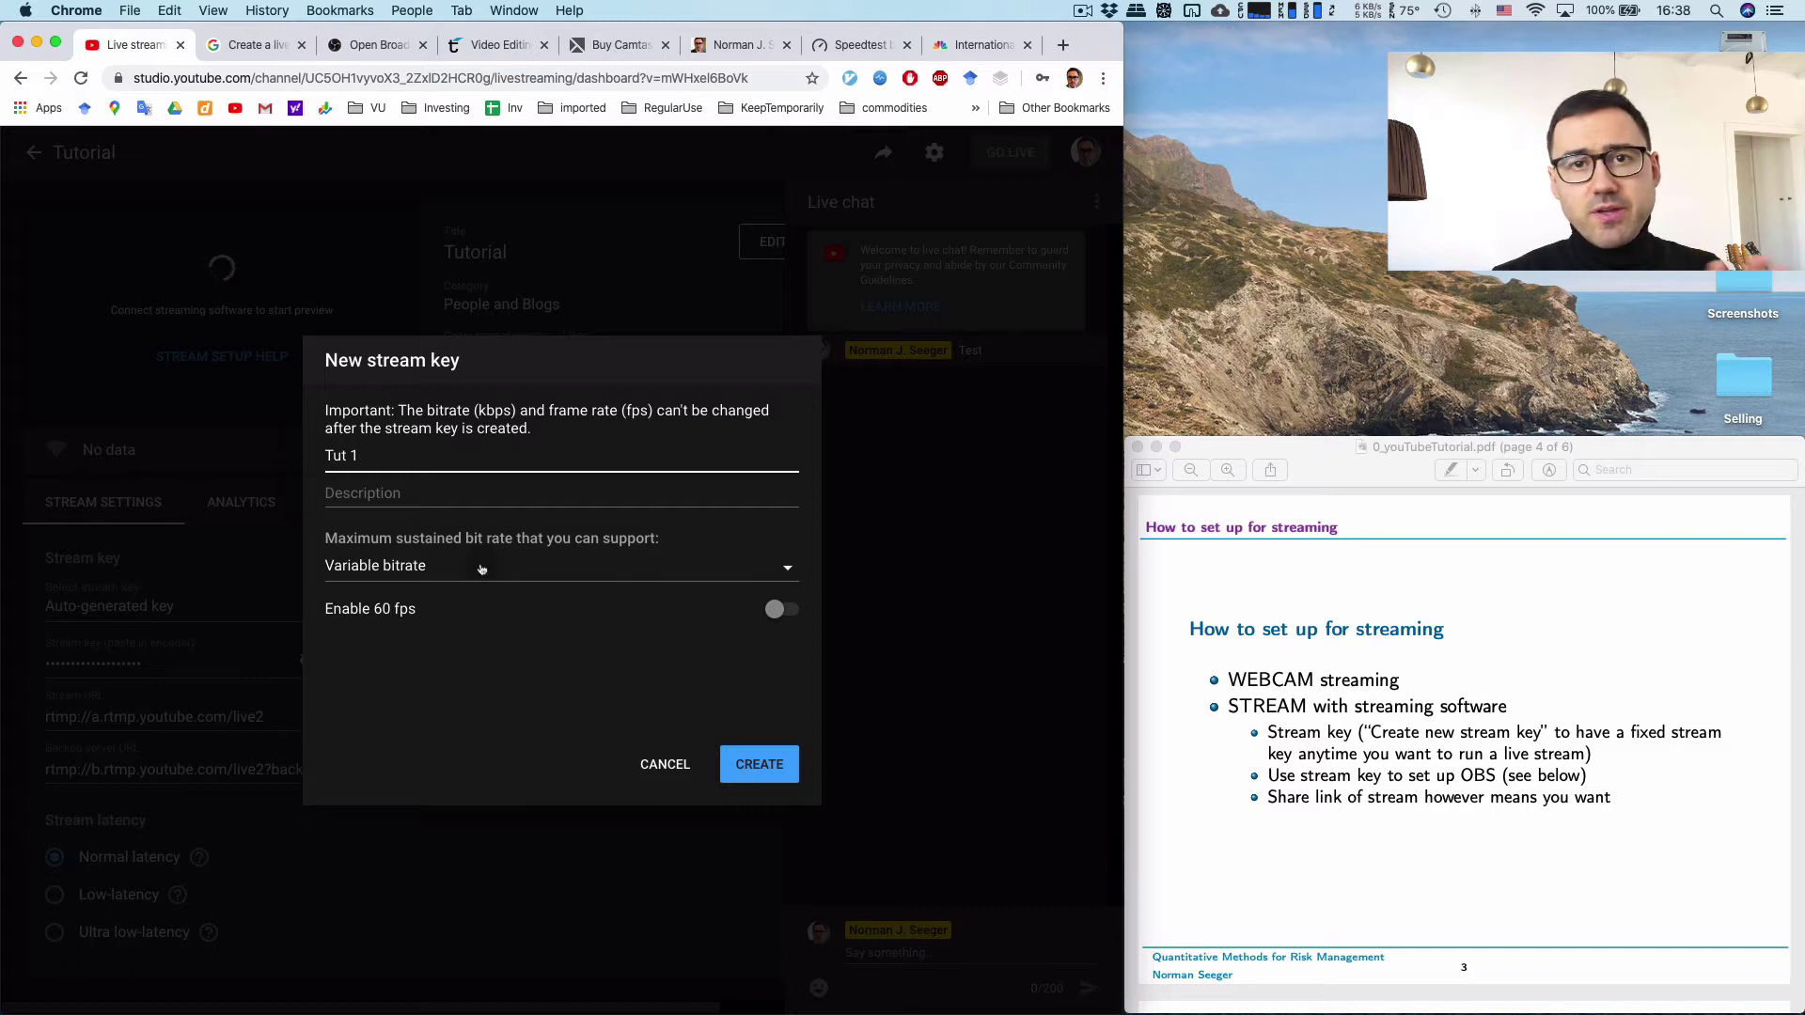
pyautogui.click(755, 765)
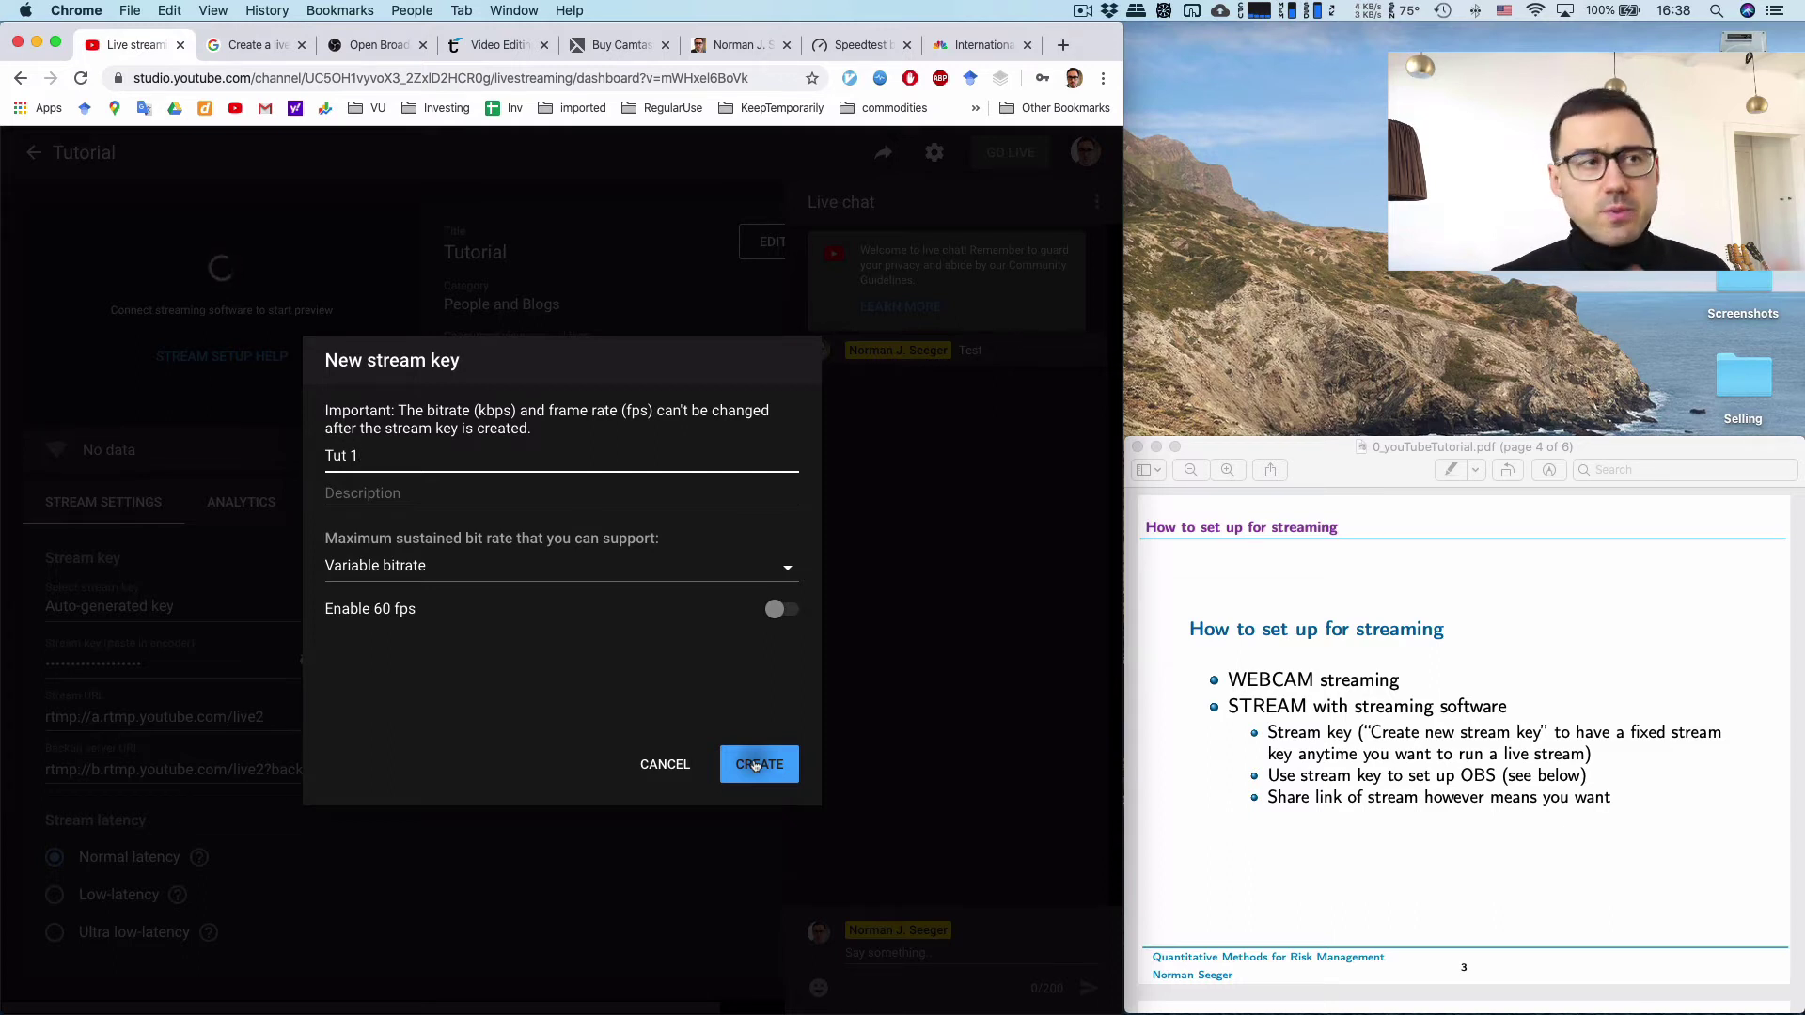
pyautogui.click(755, 765)
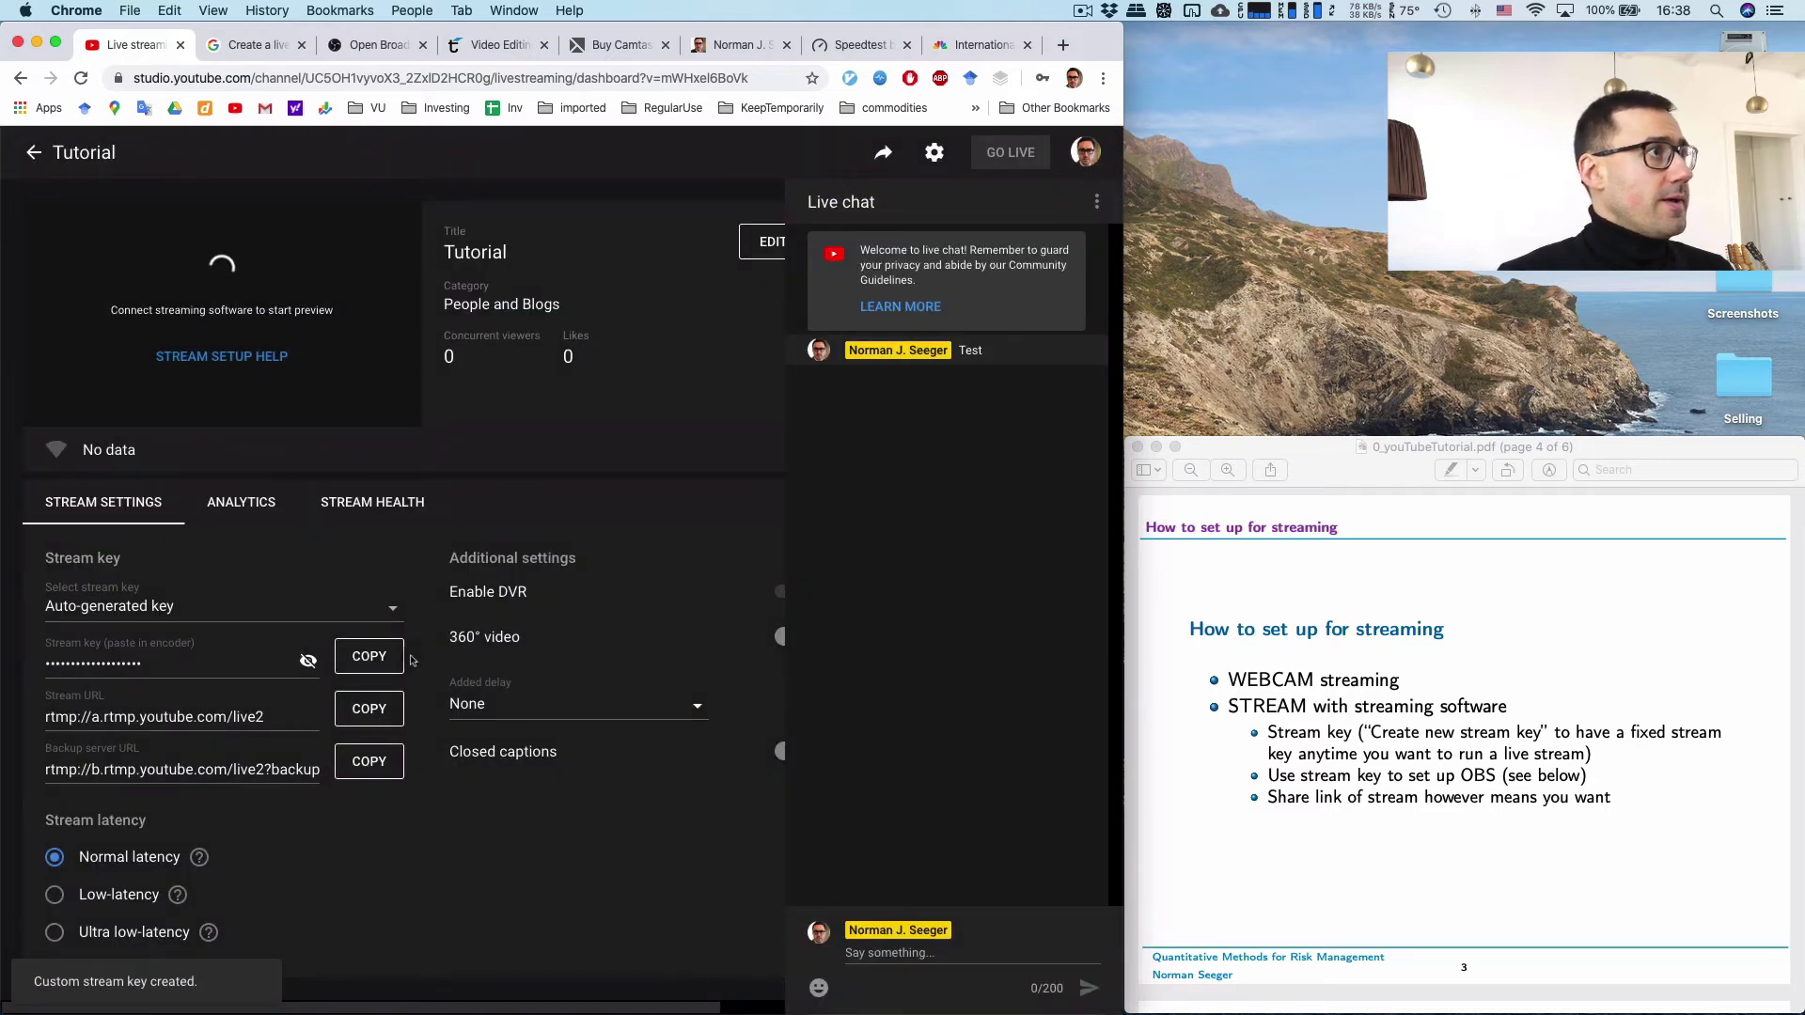
# - Select "Tut 1 (Variable)" as the stream key and copy the key for the encoder
pyautogui.click(392, 608)
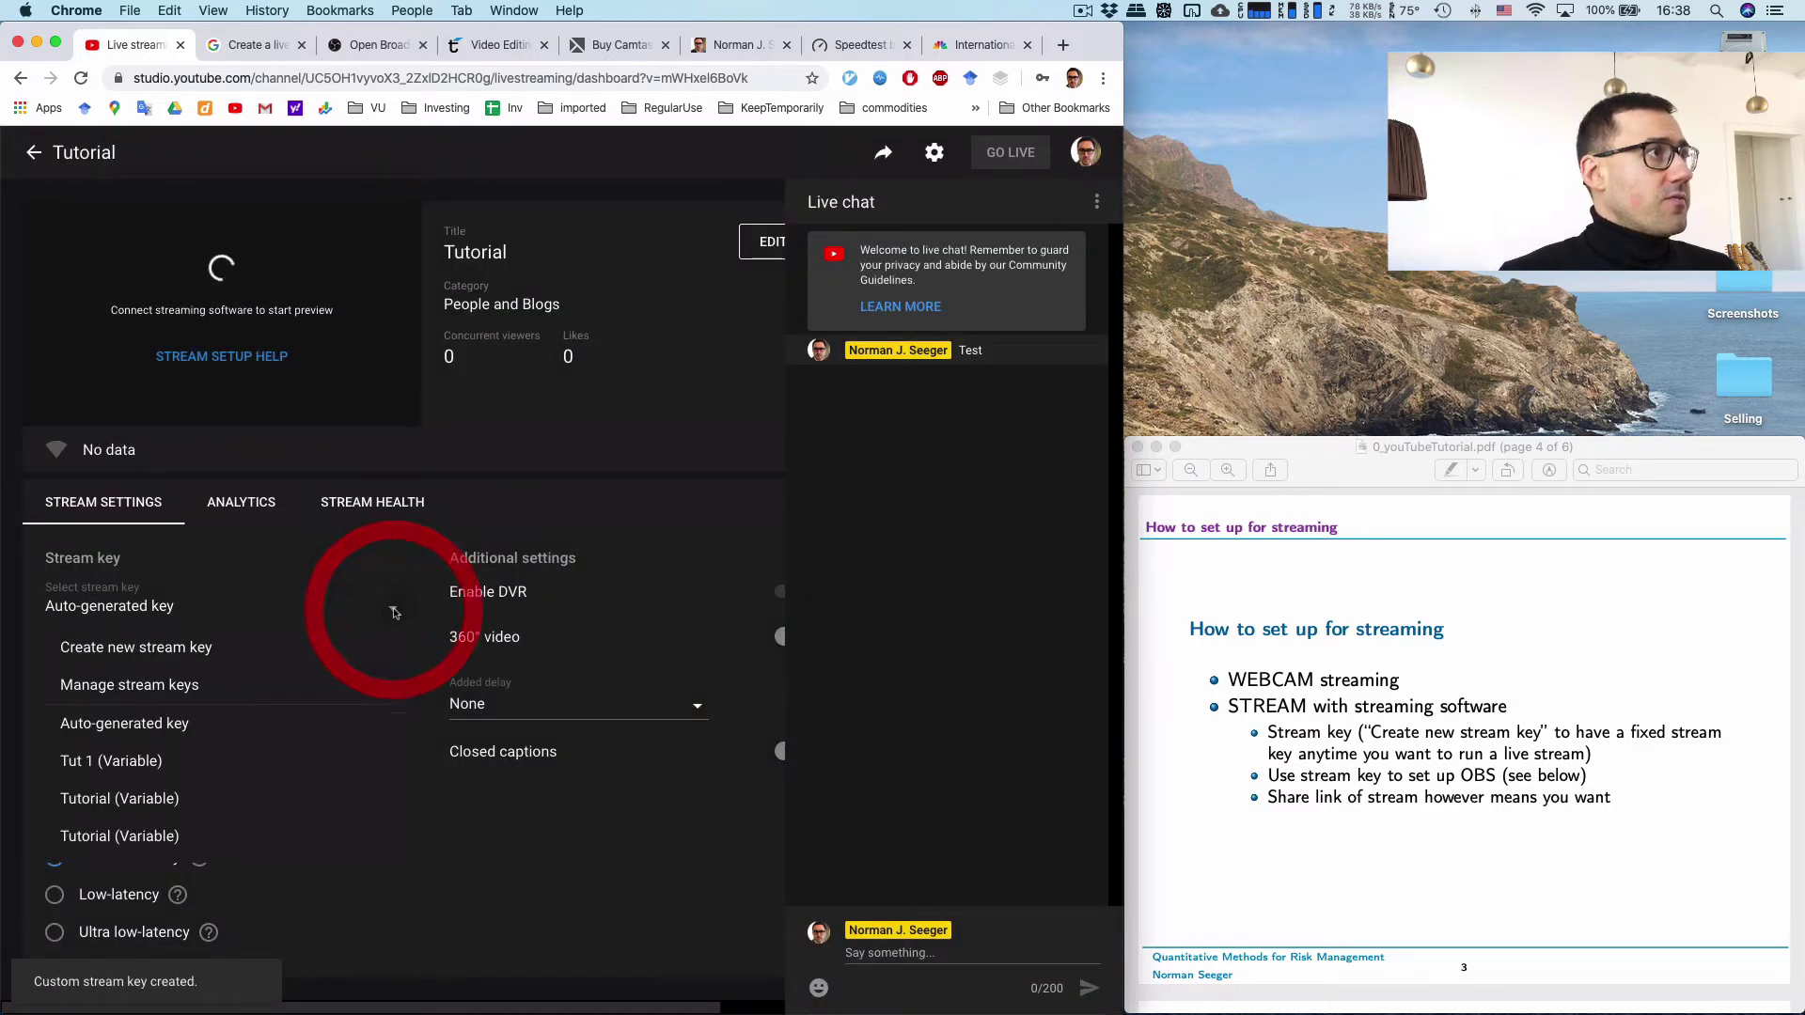
pyautogui.click(138, 765)
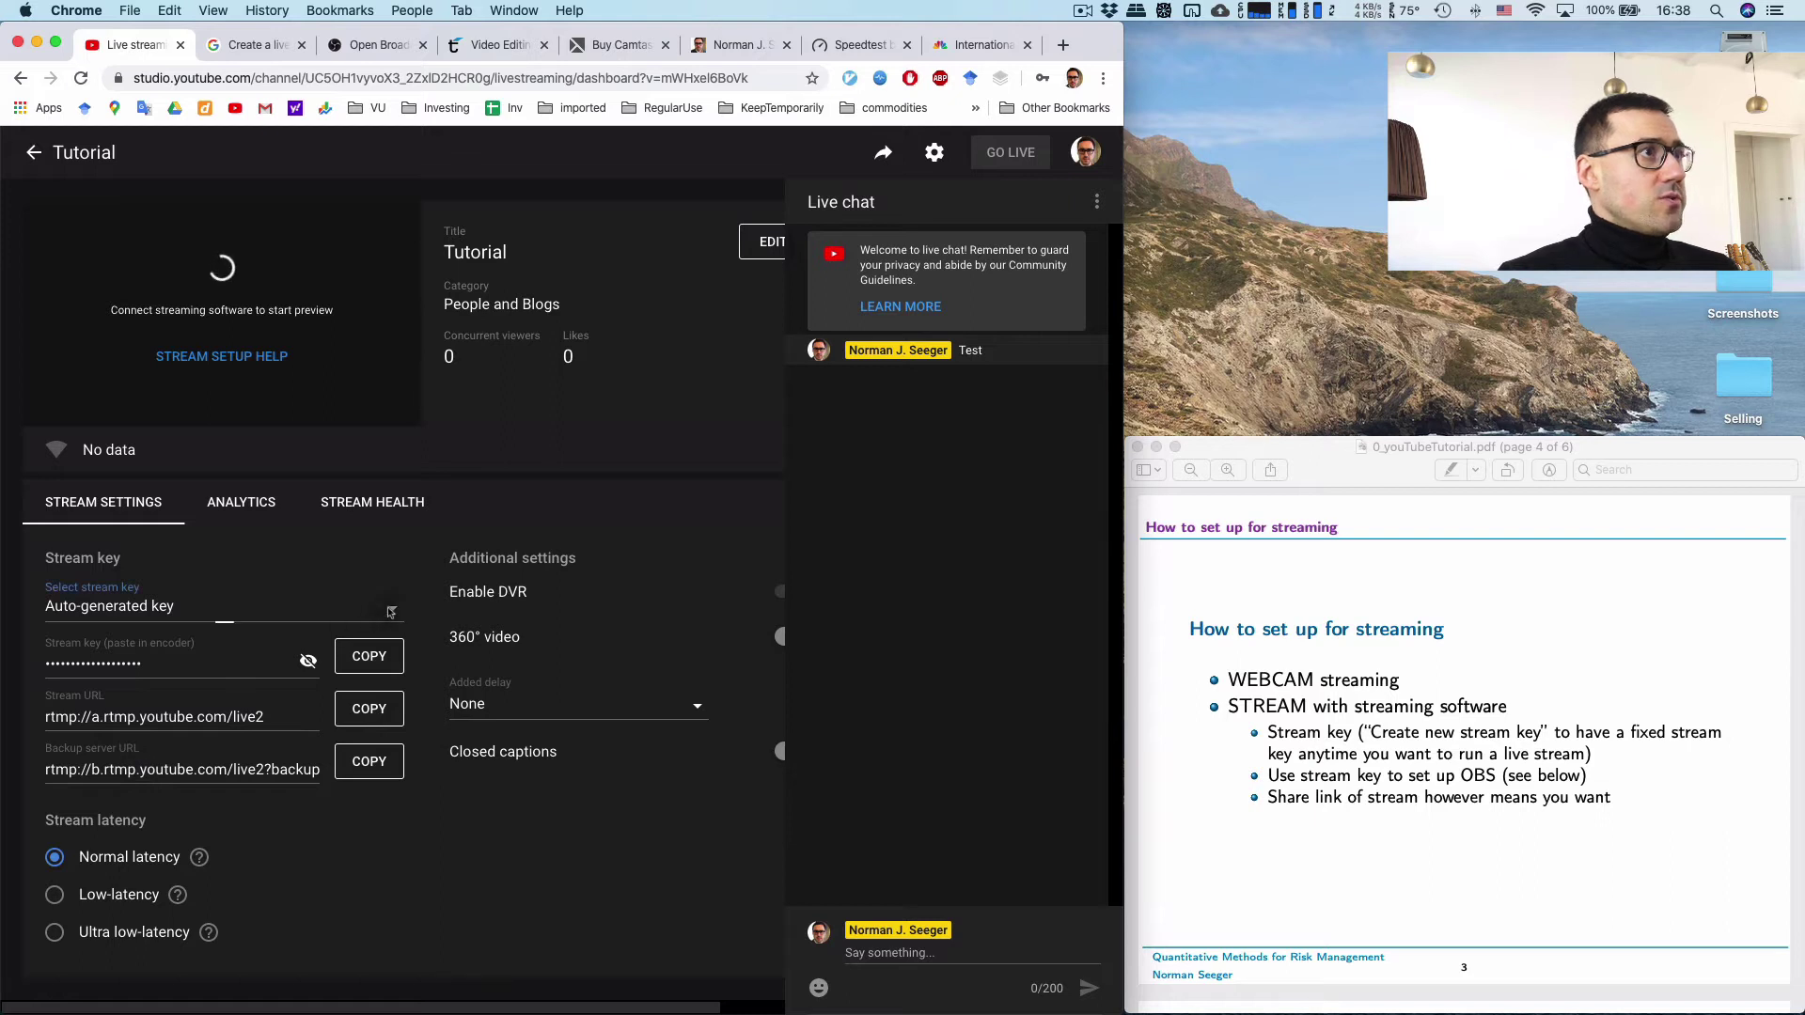
pyautogui.click(390, 611)
pyautogui.click(129, 769)
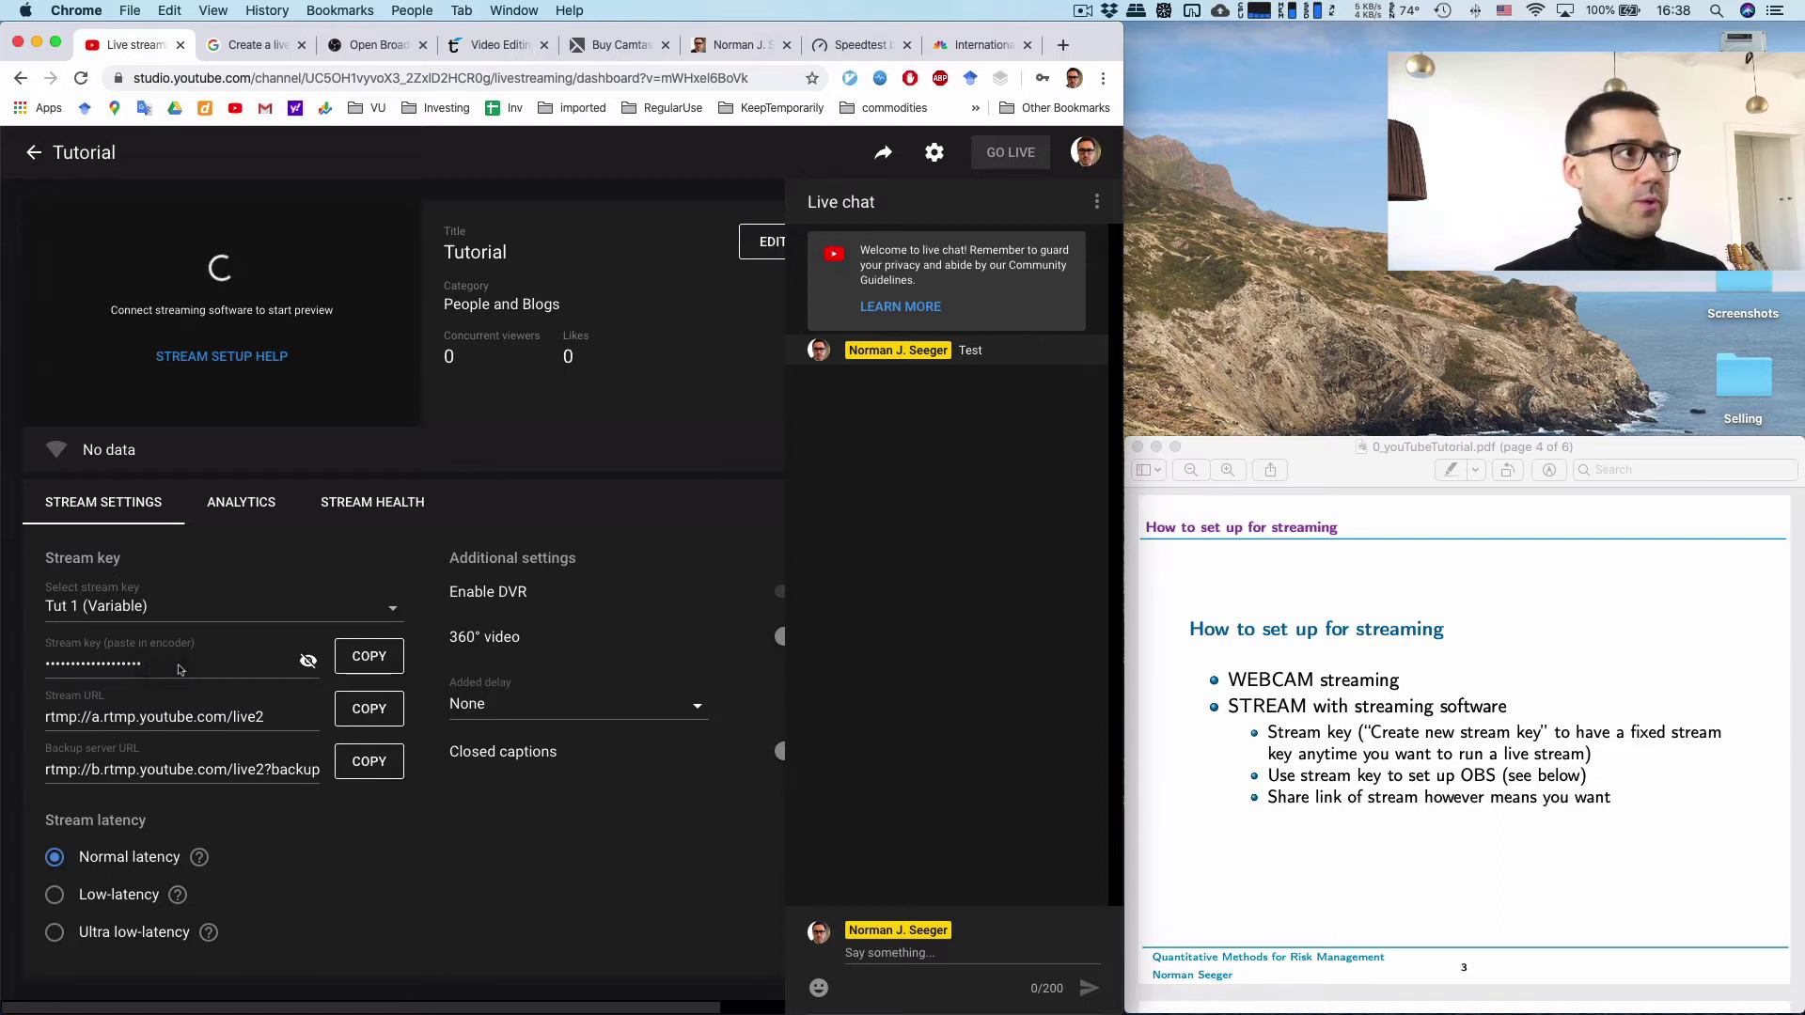
pyautogui.click(368, 663)
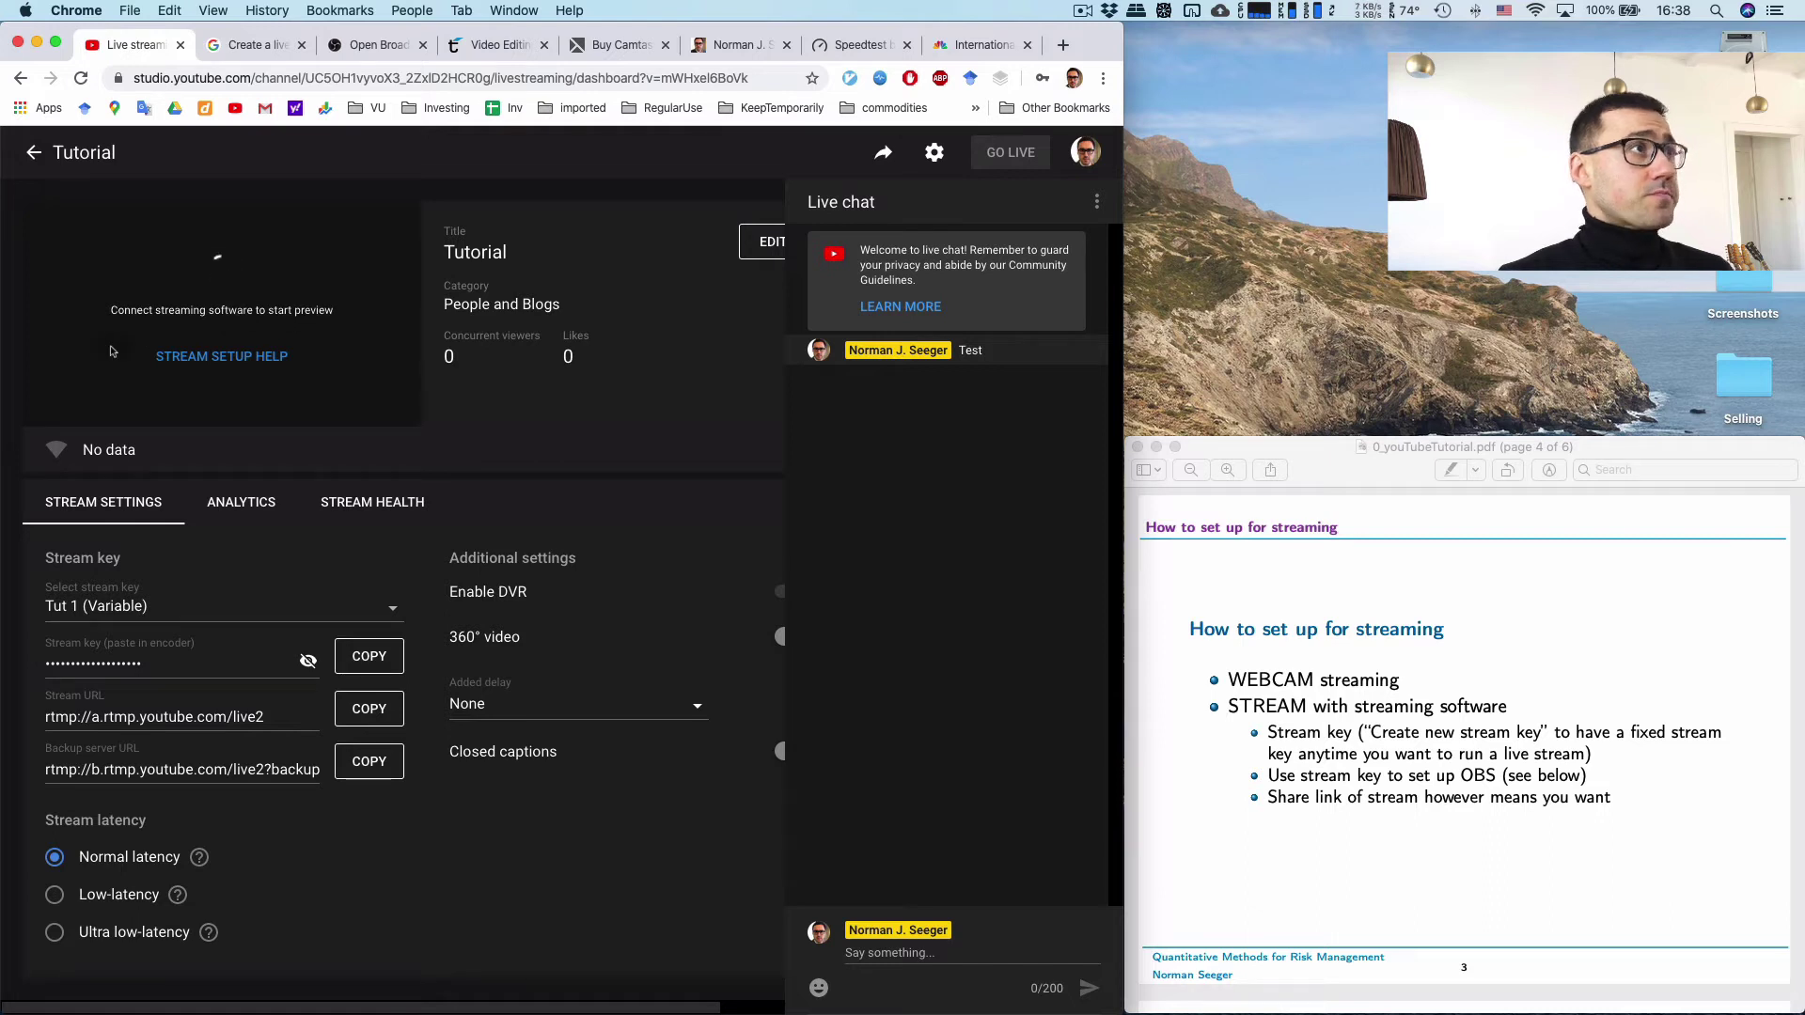
# - Advance the tutorial PDF to the "Streaming software" slide and bring up the OBS website in the browser
pyautogui.click(1374, 725)
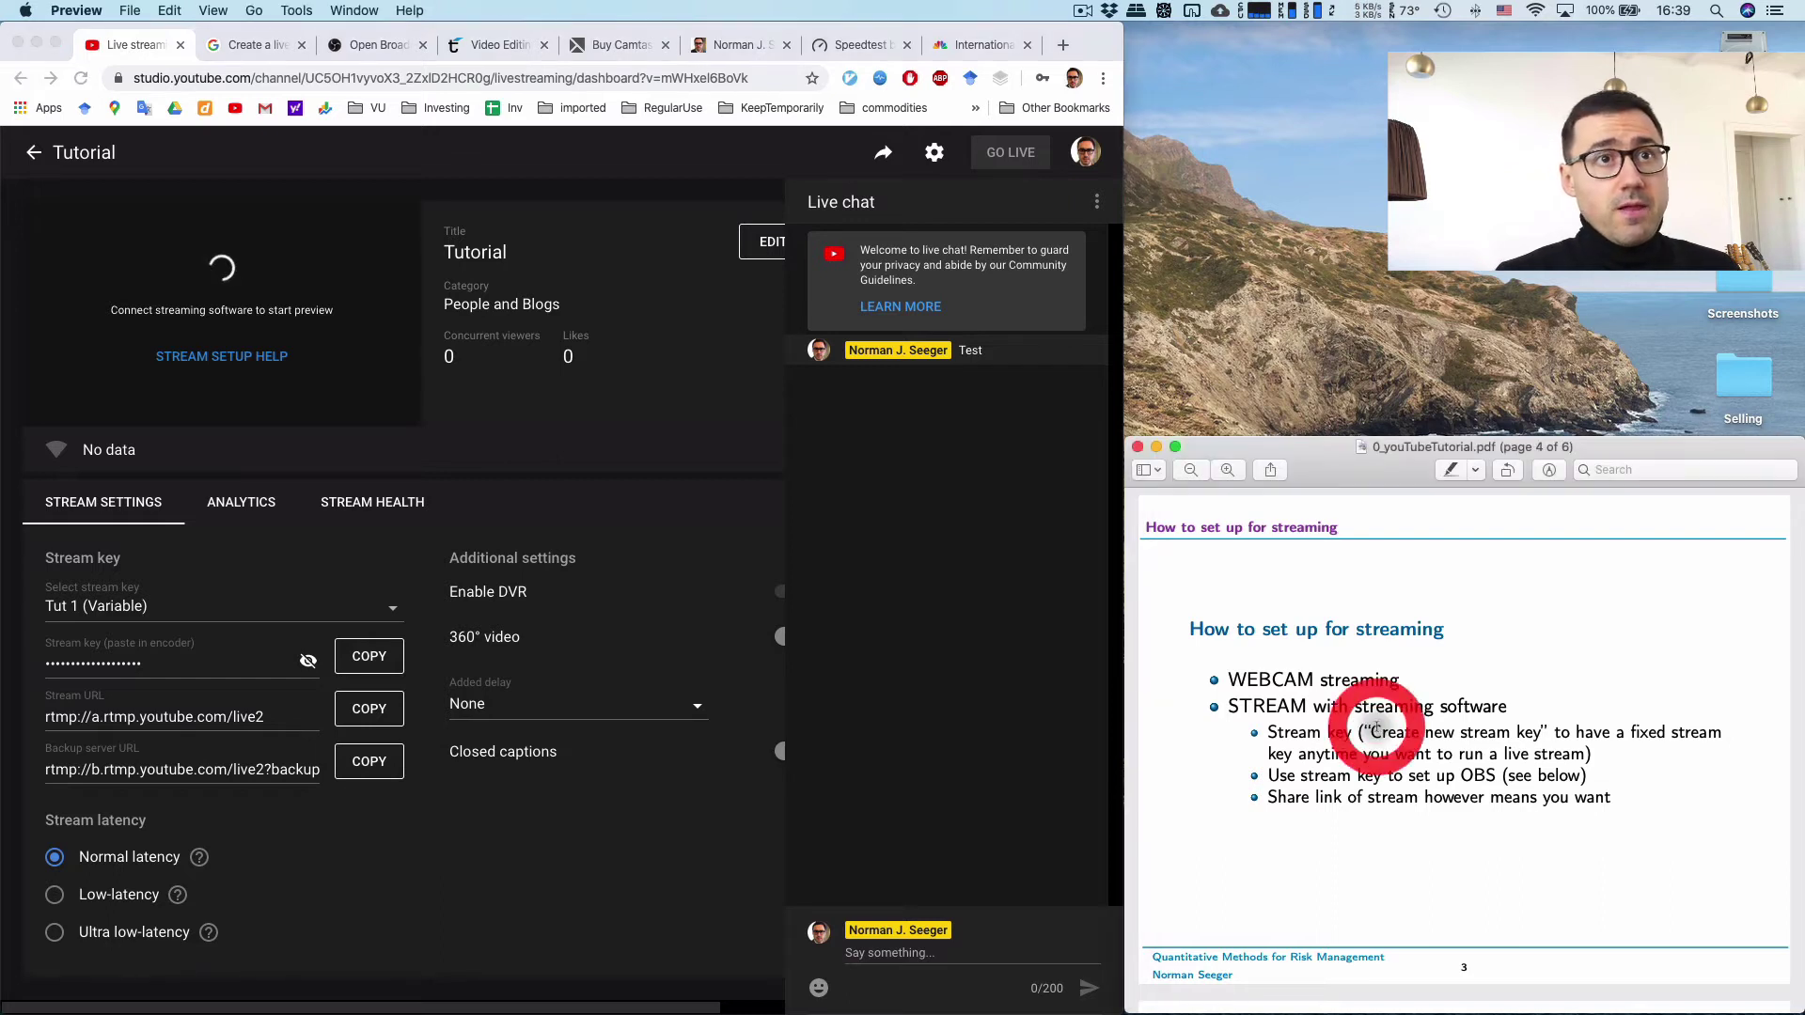
pyautogui.press('Right')
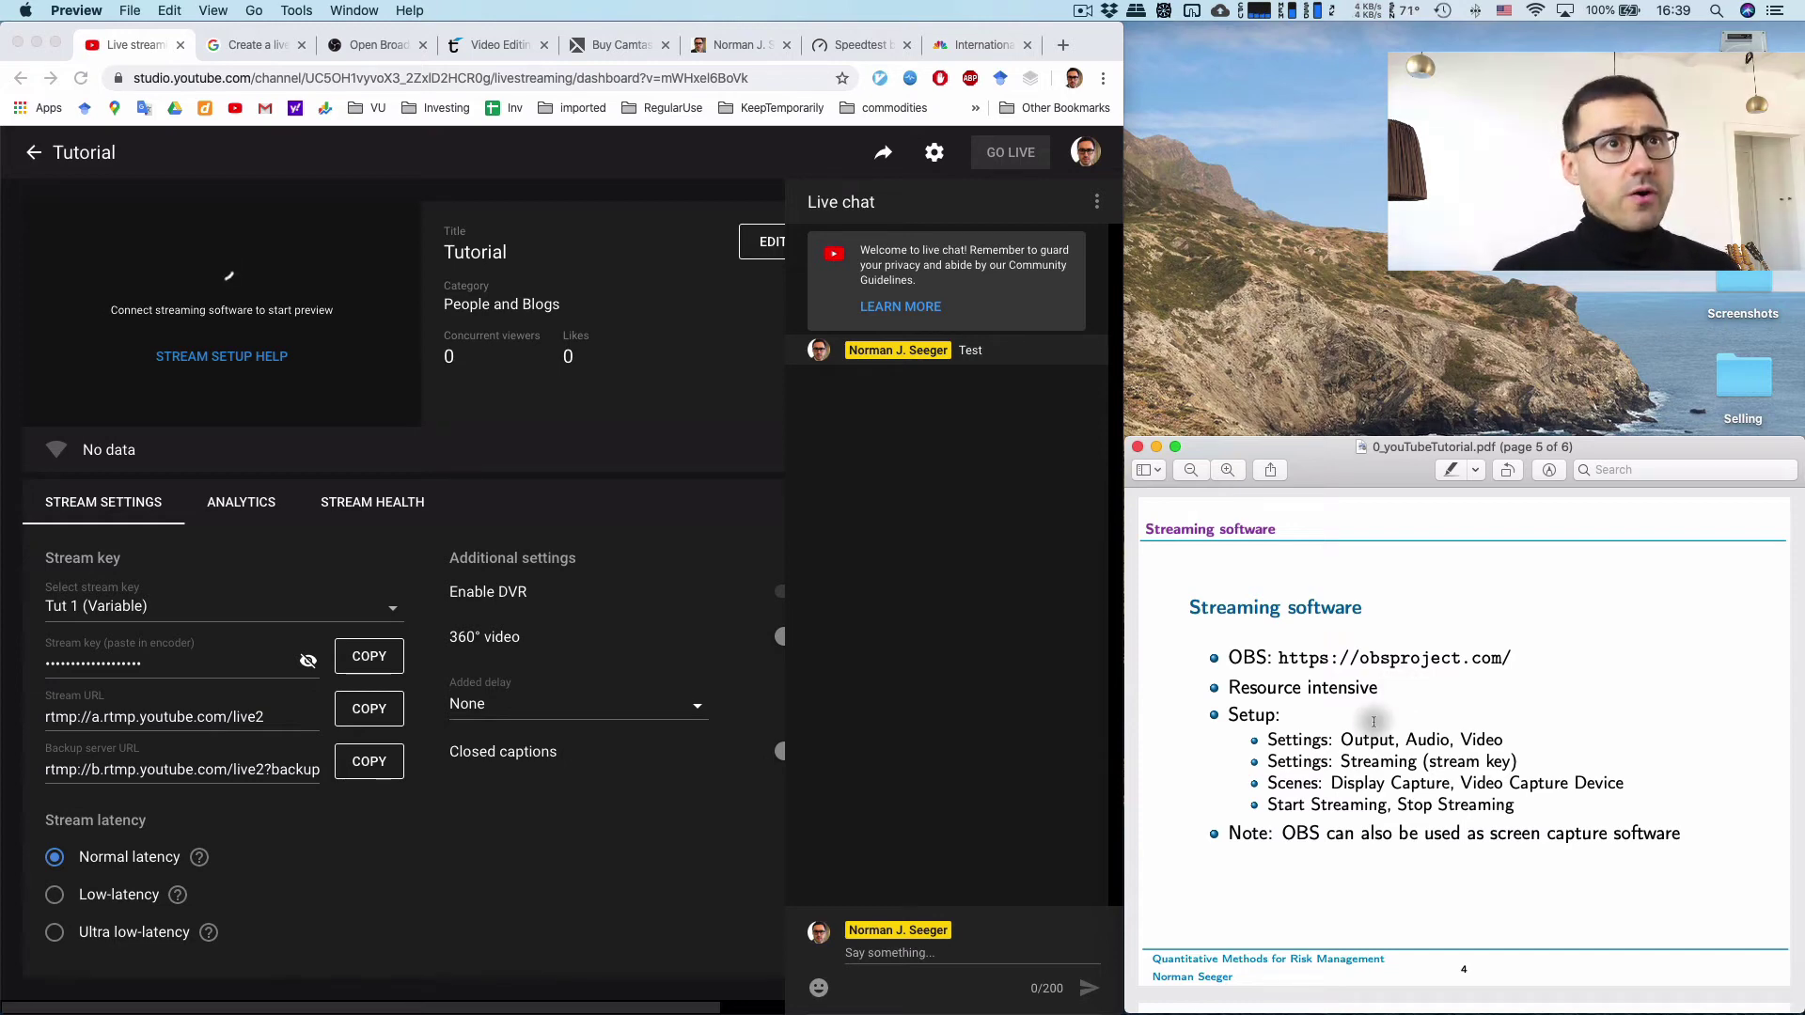
pyautogui.click(377, 44)
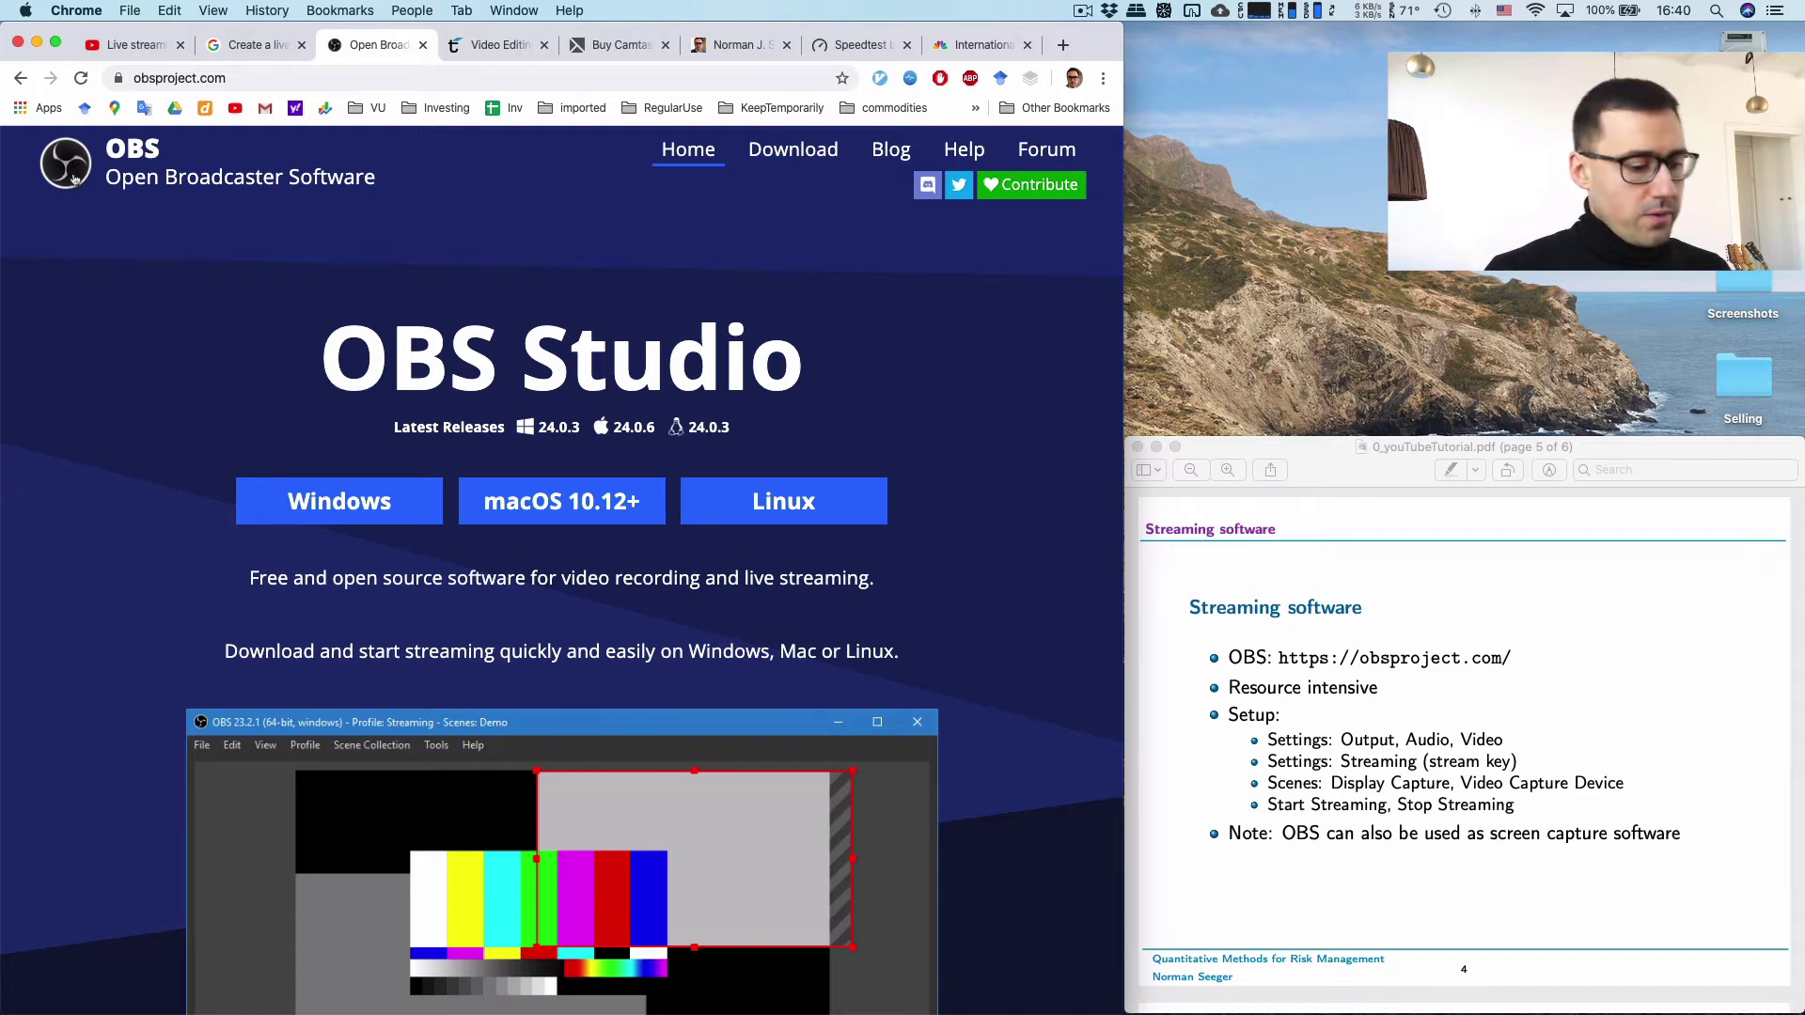
# - Launch OBS, move its window over the browser and enlarge it
pyautogui.press('super+space')
pyautogui.write('obs')
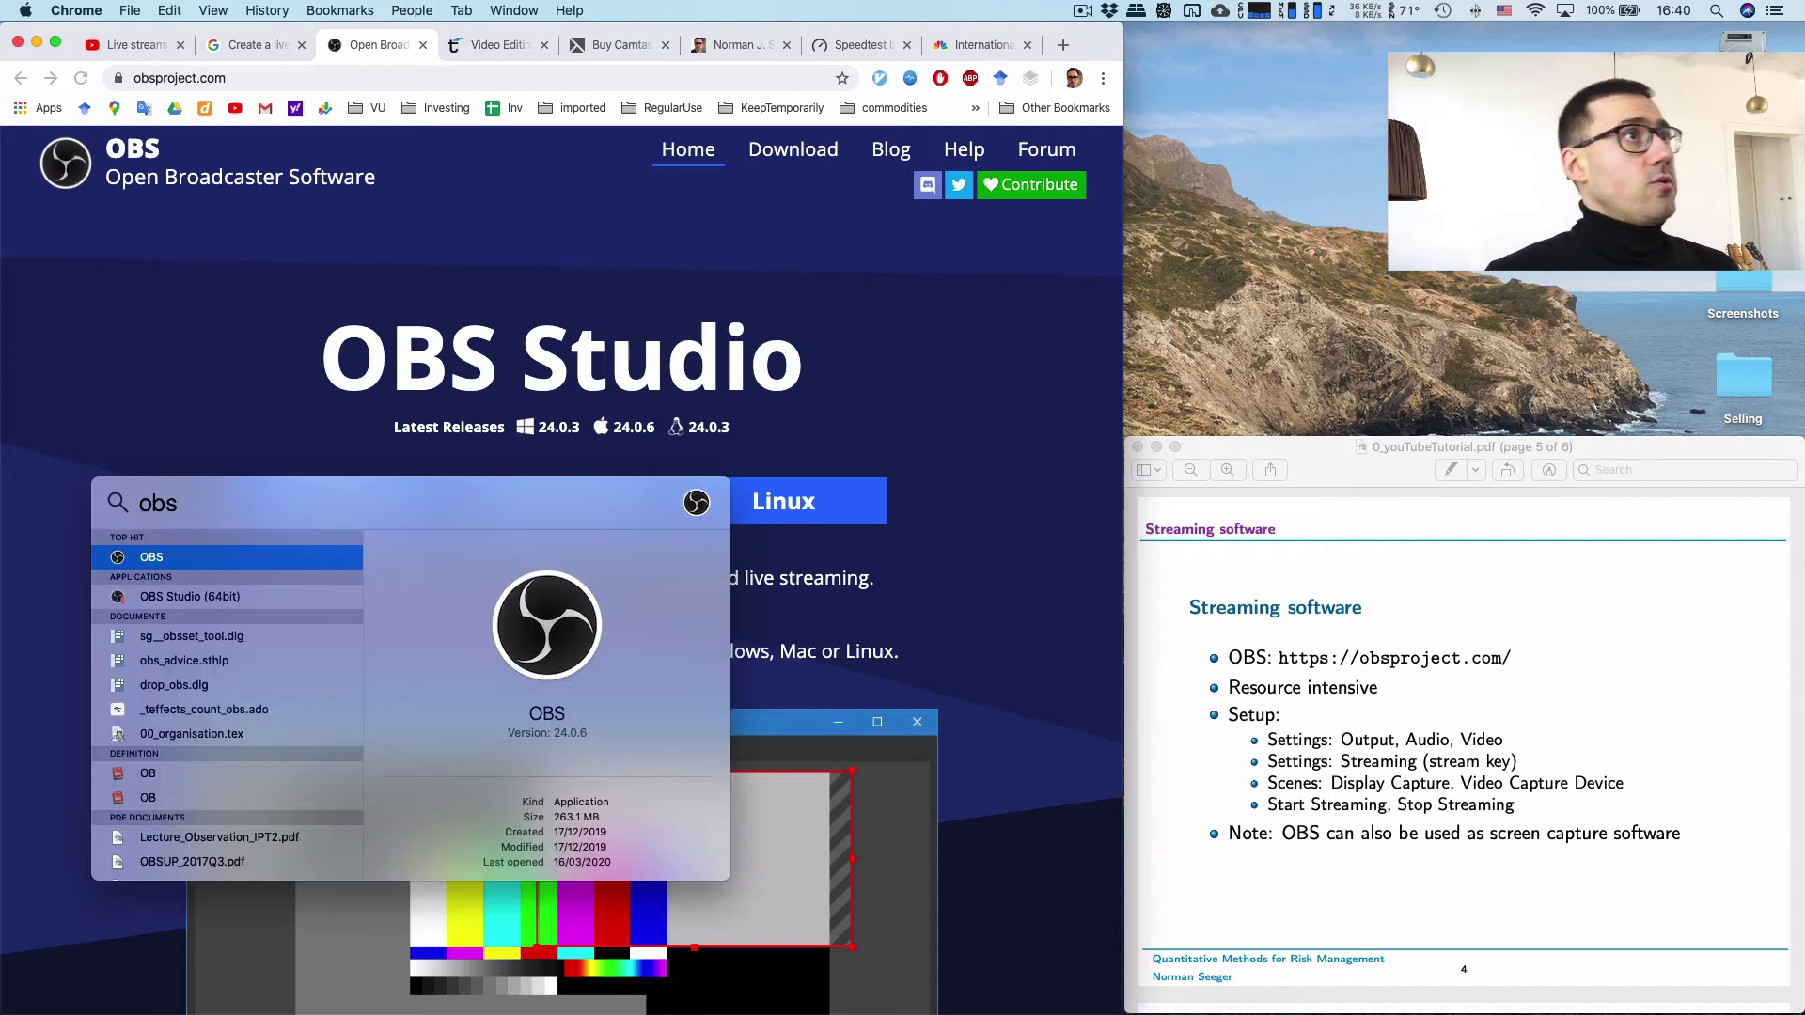
pyautogui.press('Return')
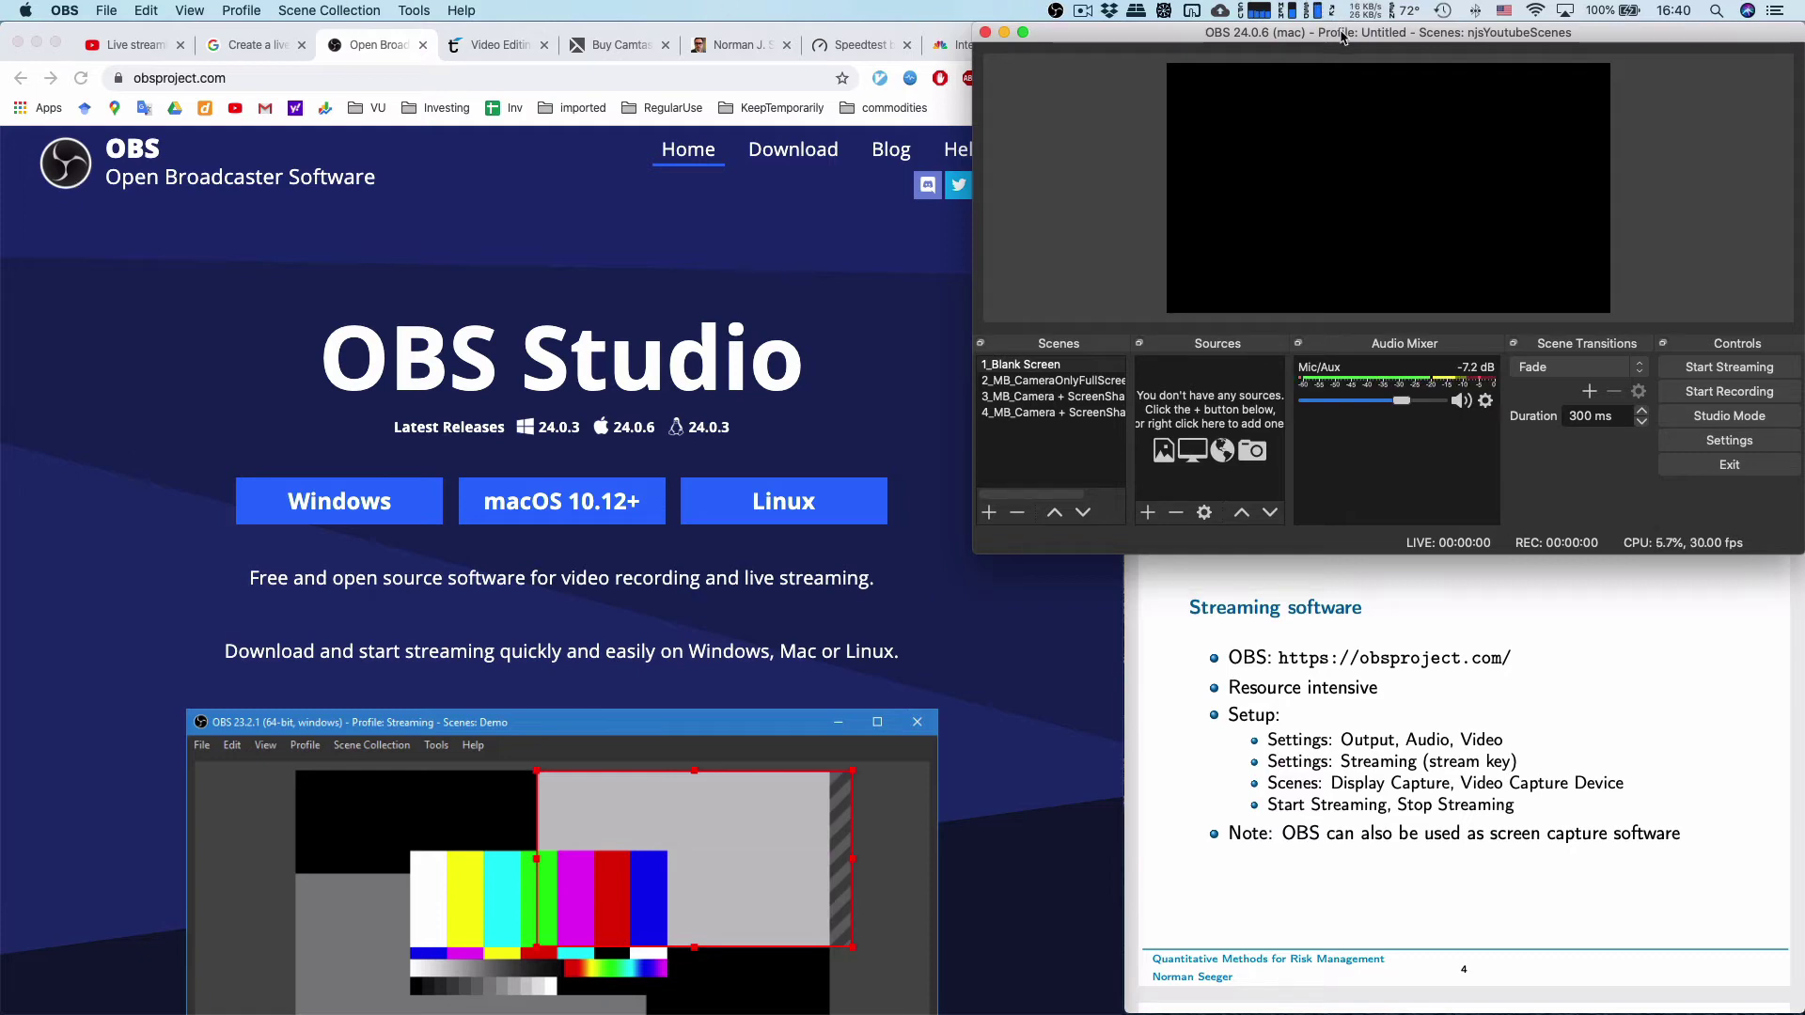
pyautogui.moveTo(1354, 37); pyautogui.dragTo(464, 207)
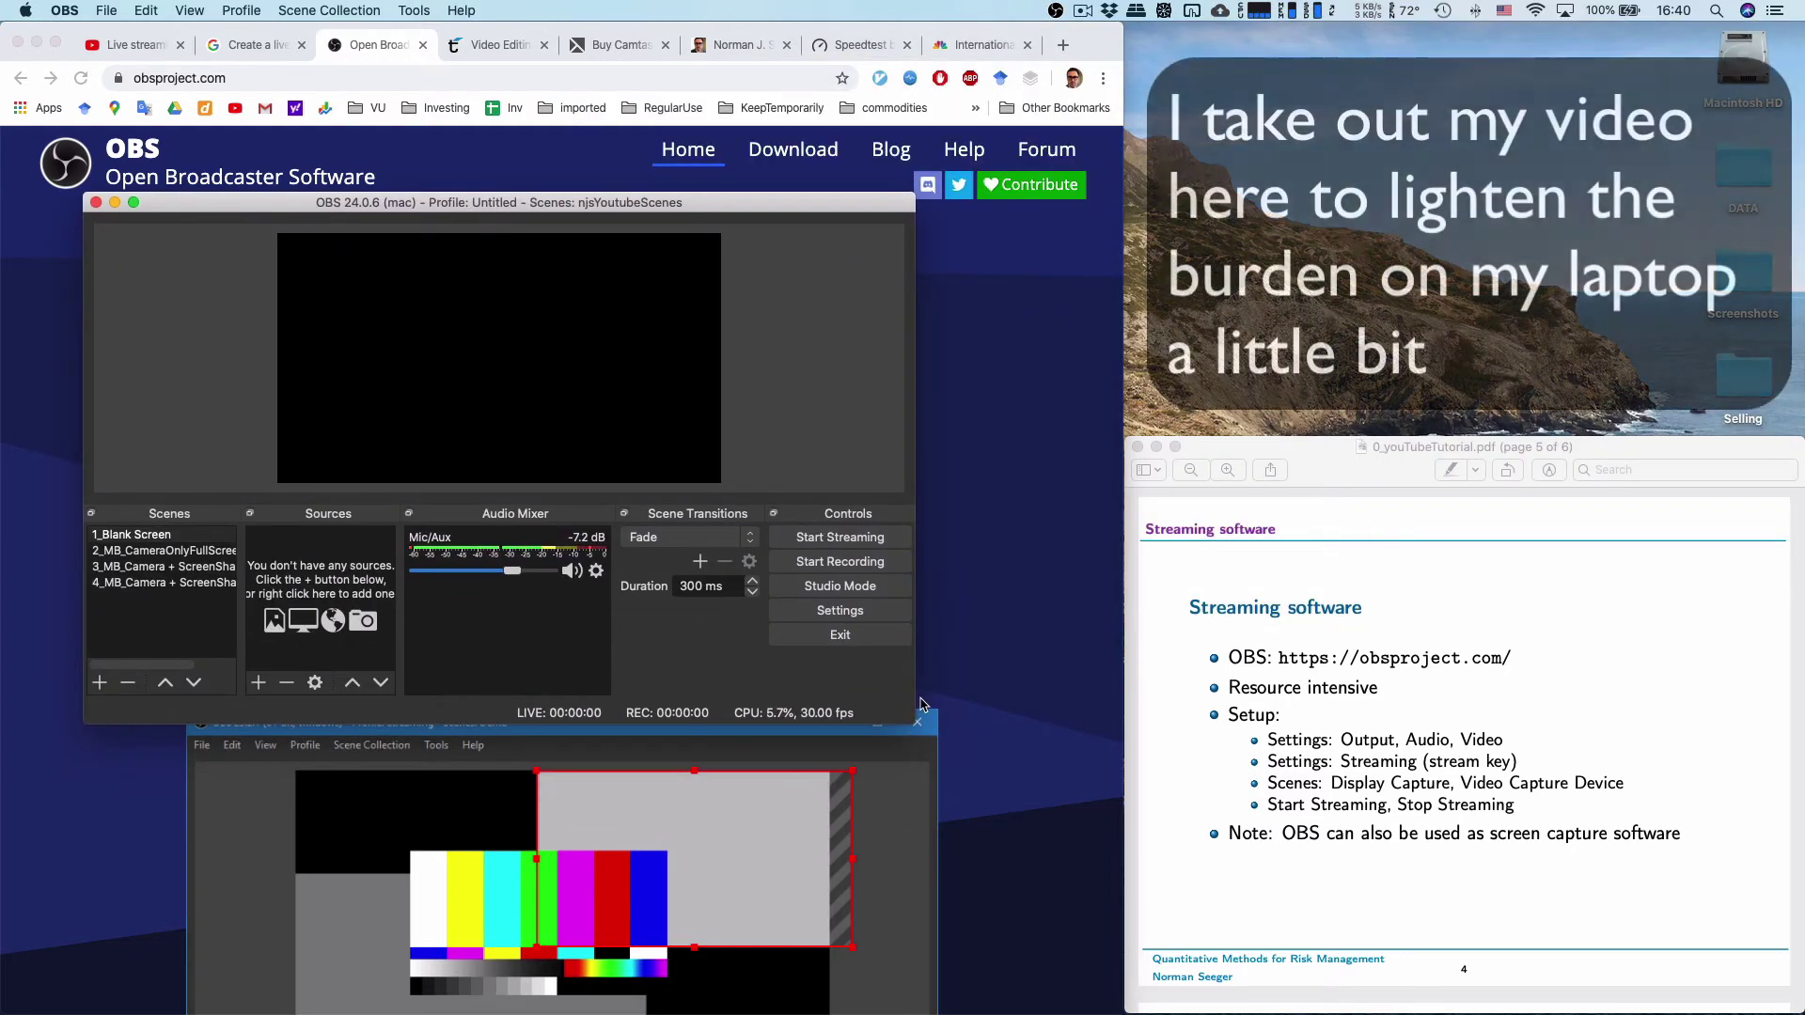
pyautogui.moveTo(908, 714); pyautogui.dragTo(1007, 863)
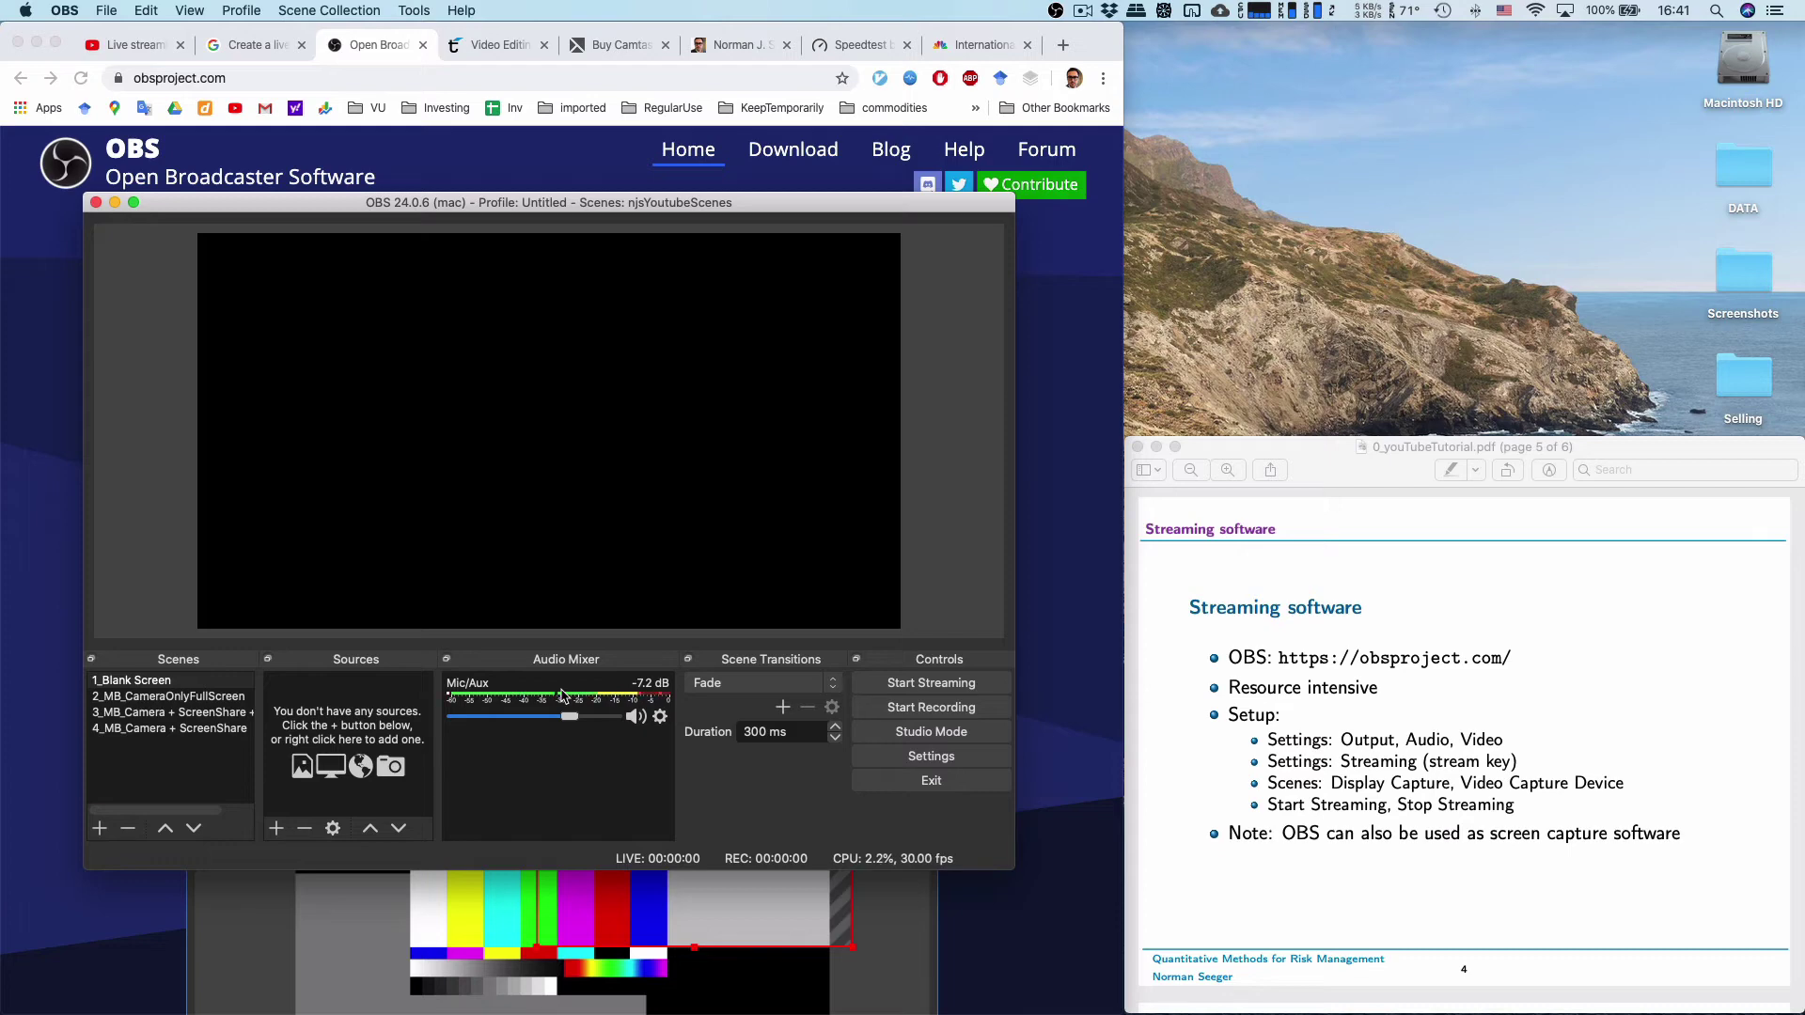
# - Lower the Mic/Aux volume in OBS to -15.4 dB and highlight "Setup" and the first "Settings" entry on the PDF slide
pyautogui.moveTo(571, 720); pyautogui.dragTo(543, 722)
pyautogui.doubleClick(1253, 714)
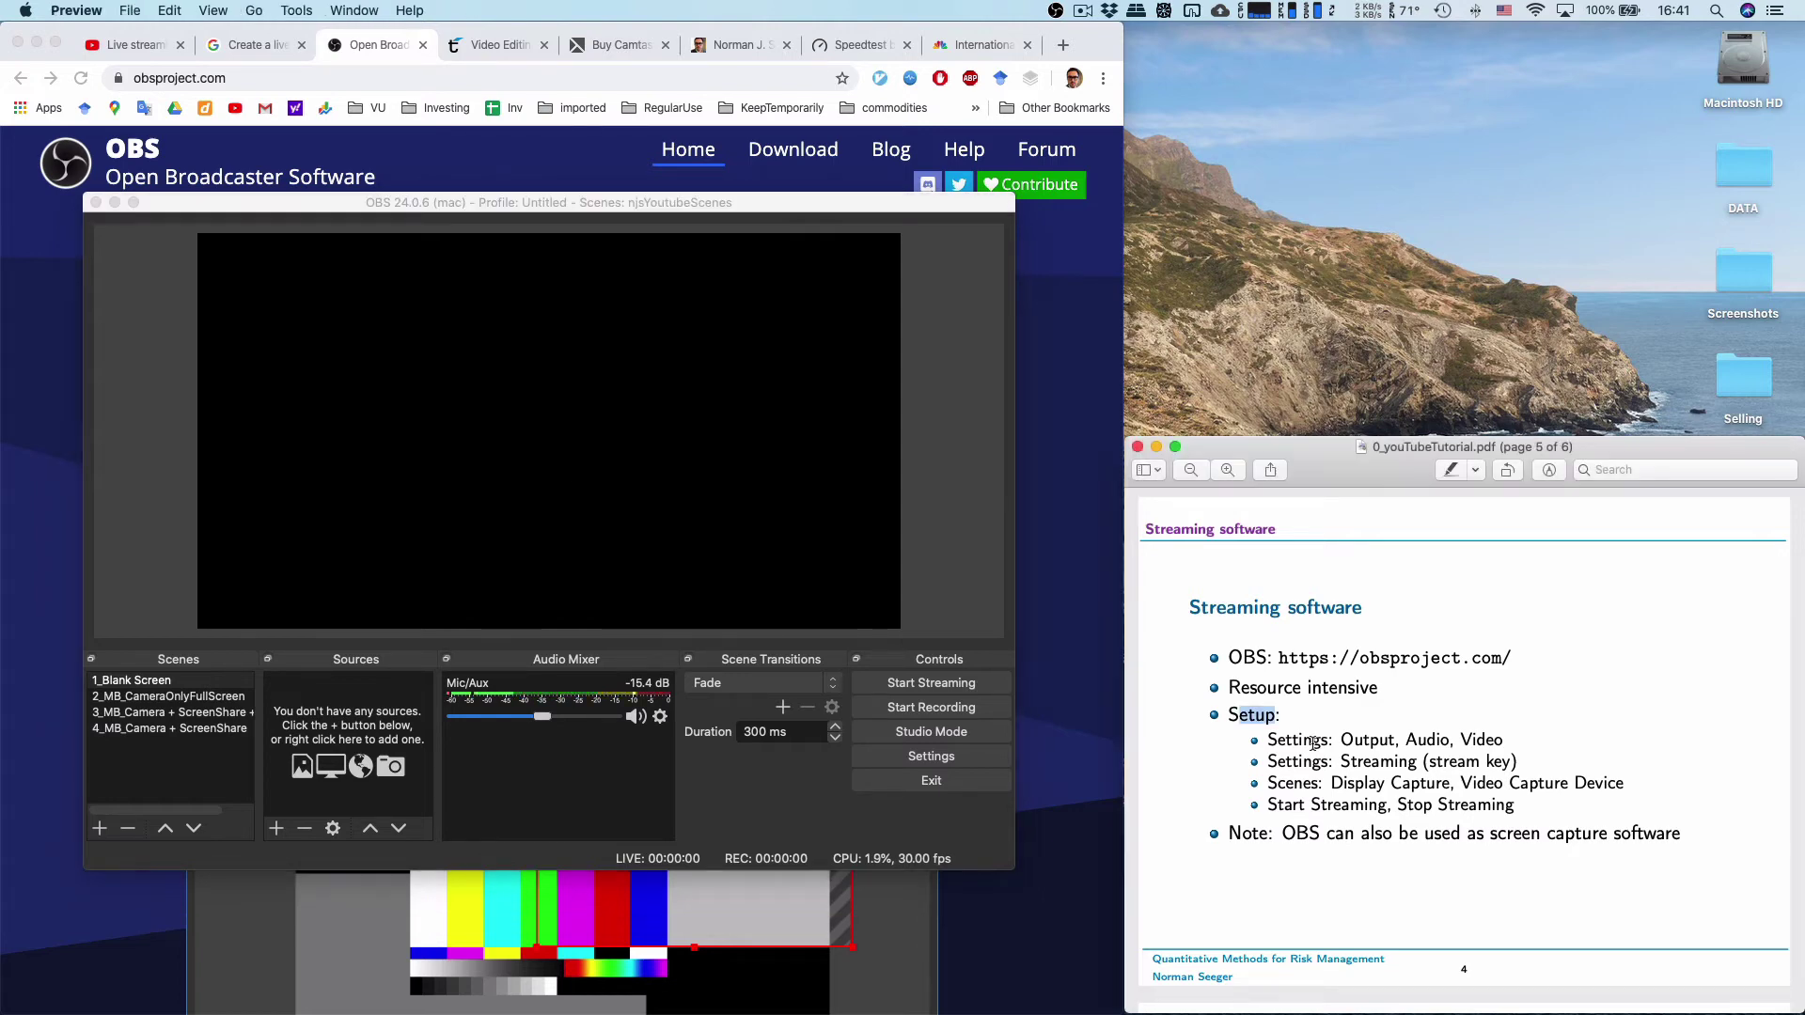
pyautogui.doubleClick(1313, 742)
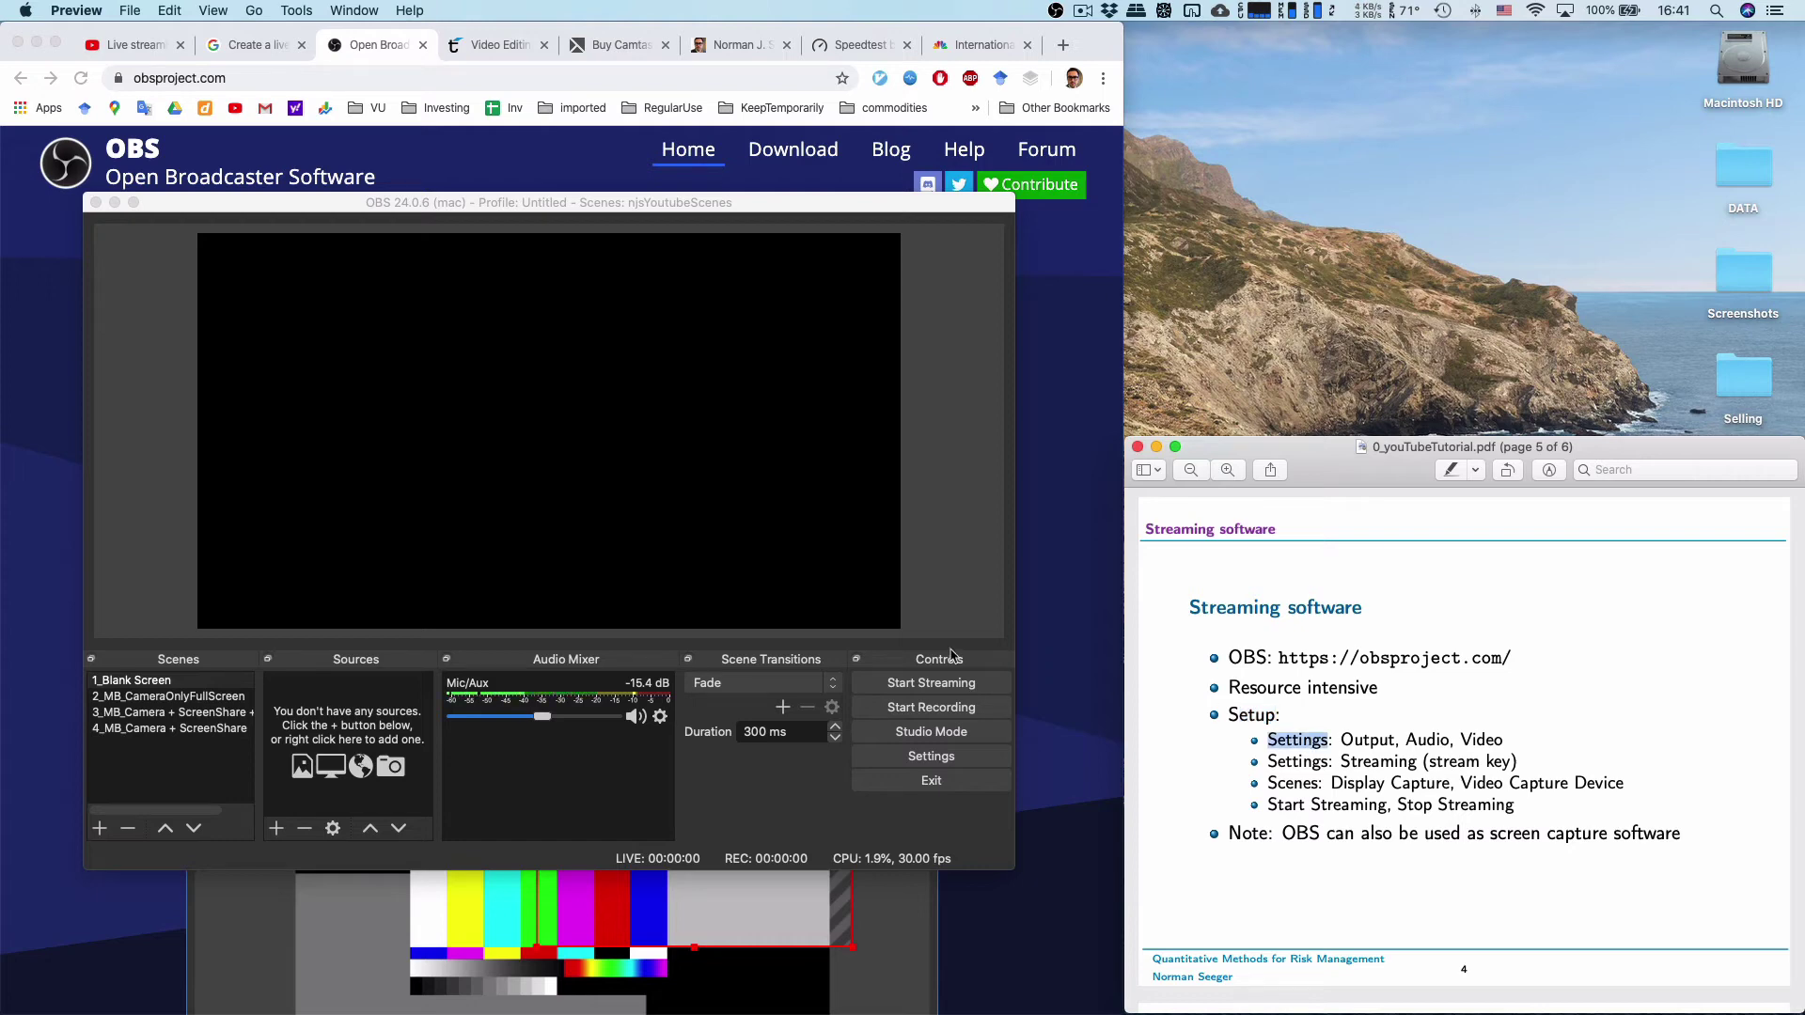
# - Open the output settings in OBS, view the Advanced output mode and set the mode back to Simple
pyautogui.click(789, 792)
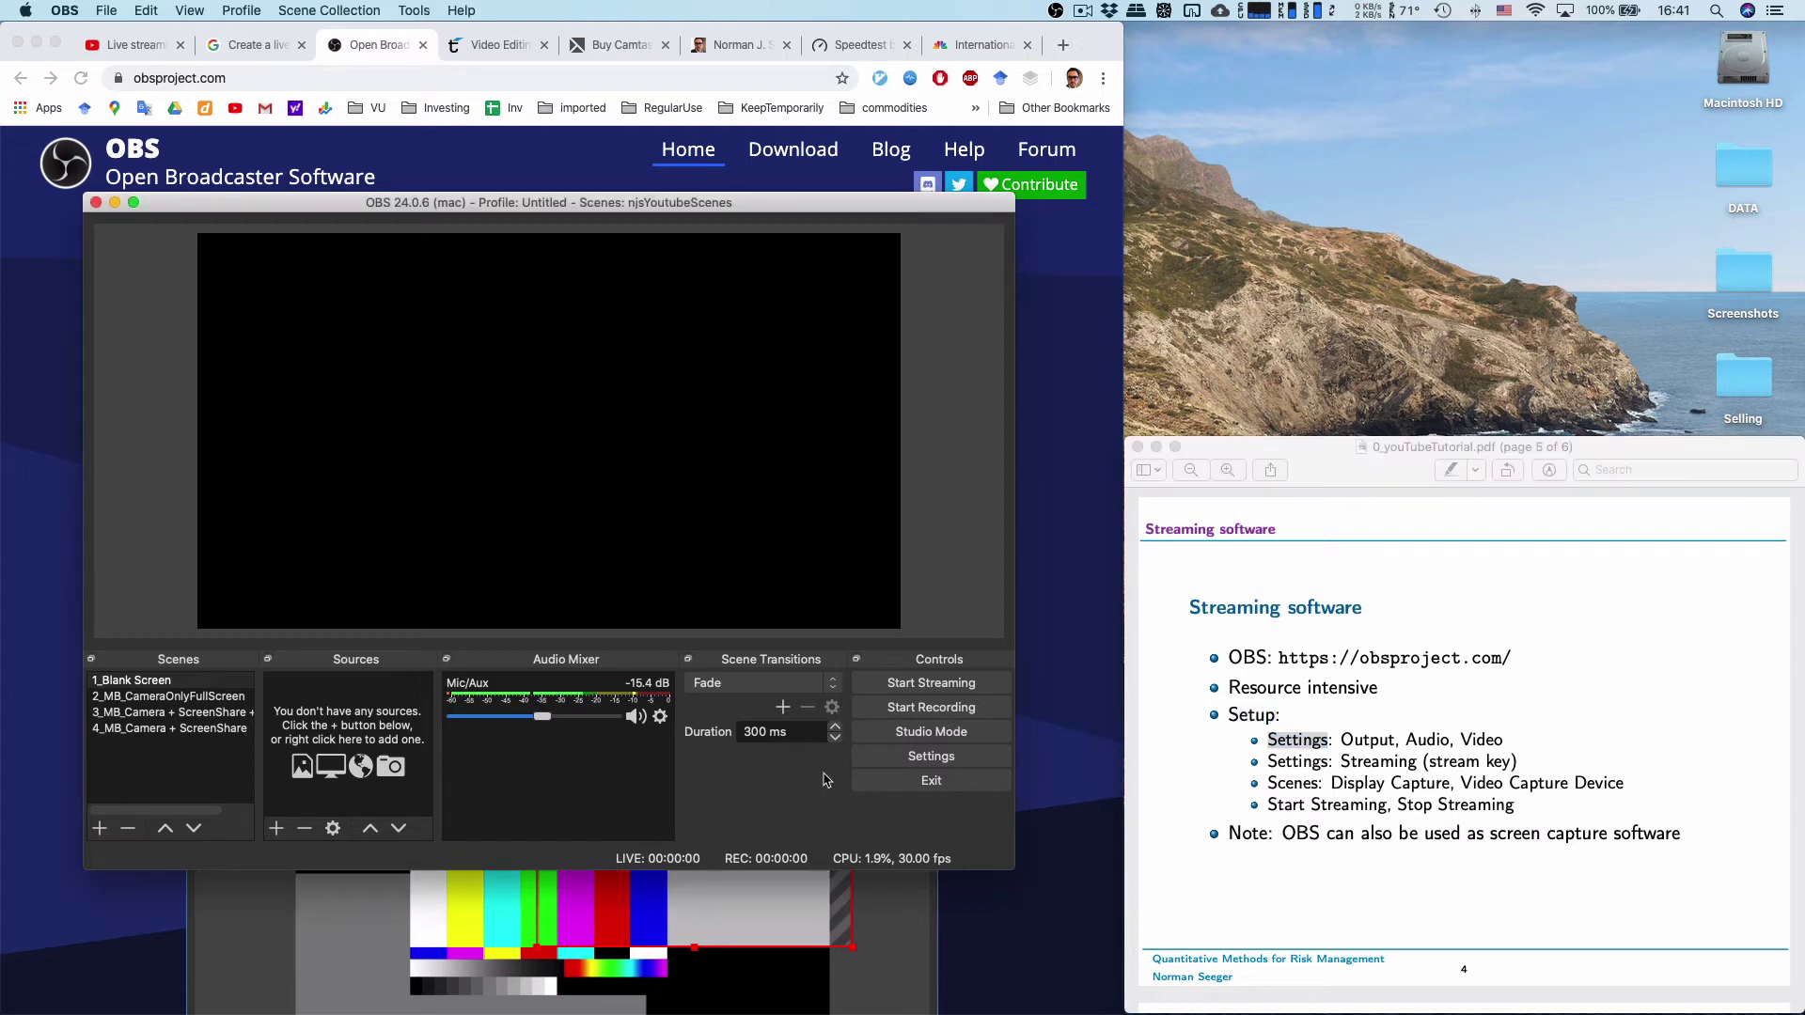
pyautogui.click(929, 761)
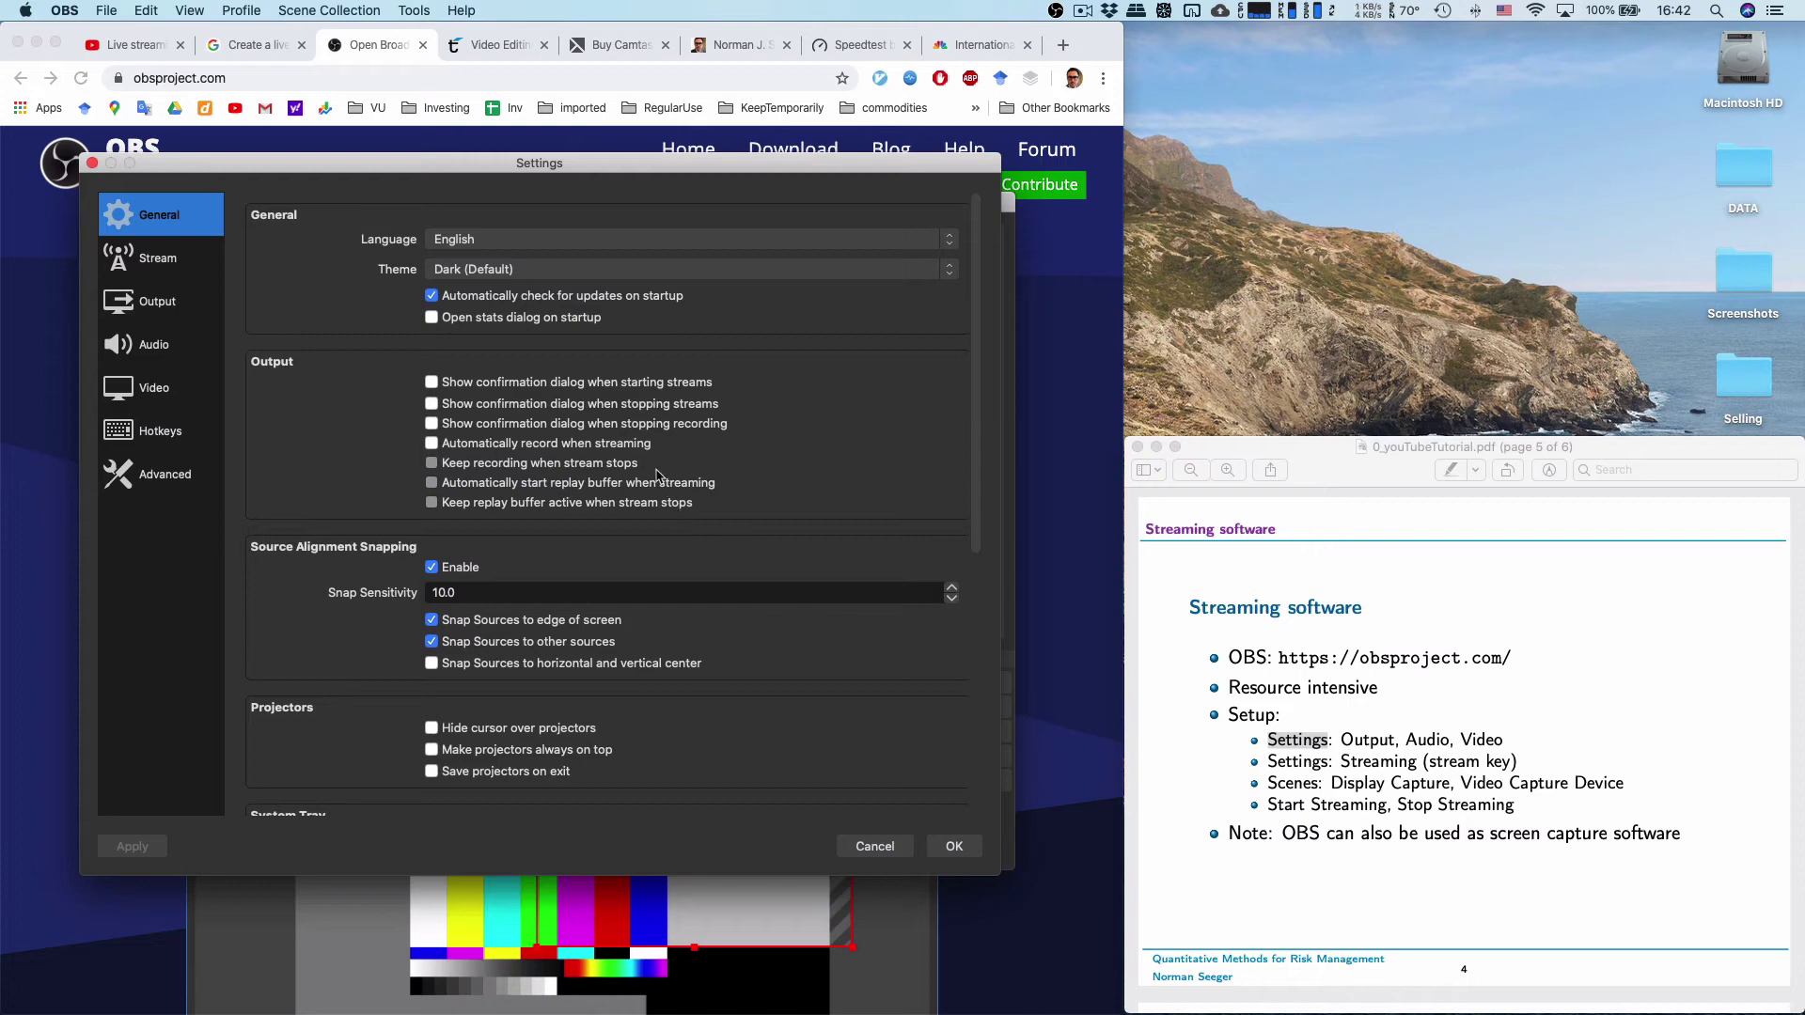
pyautogui.click(156, 304)
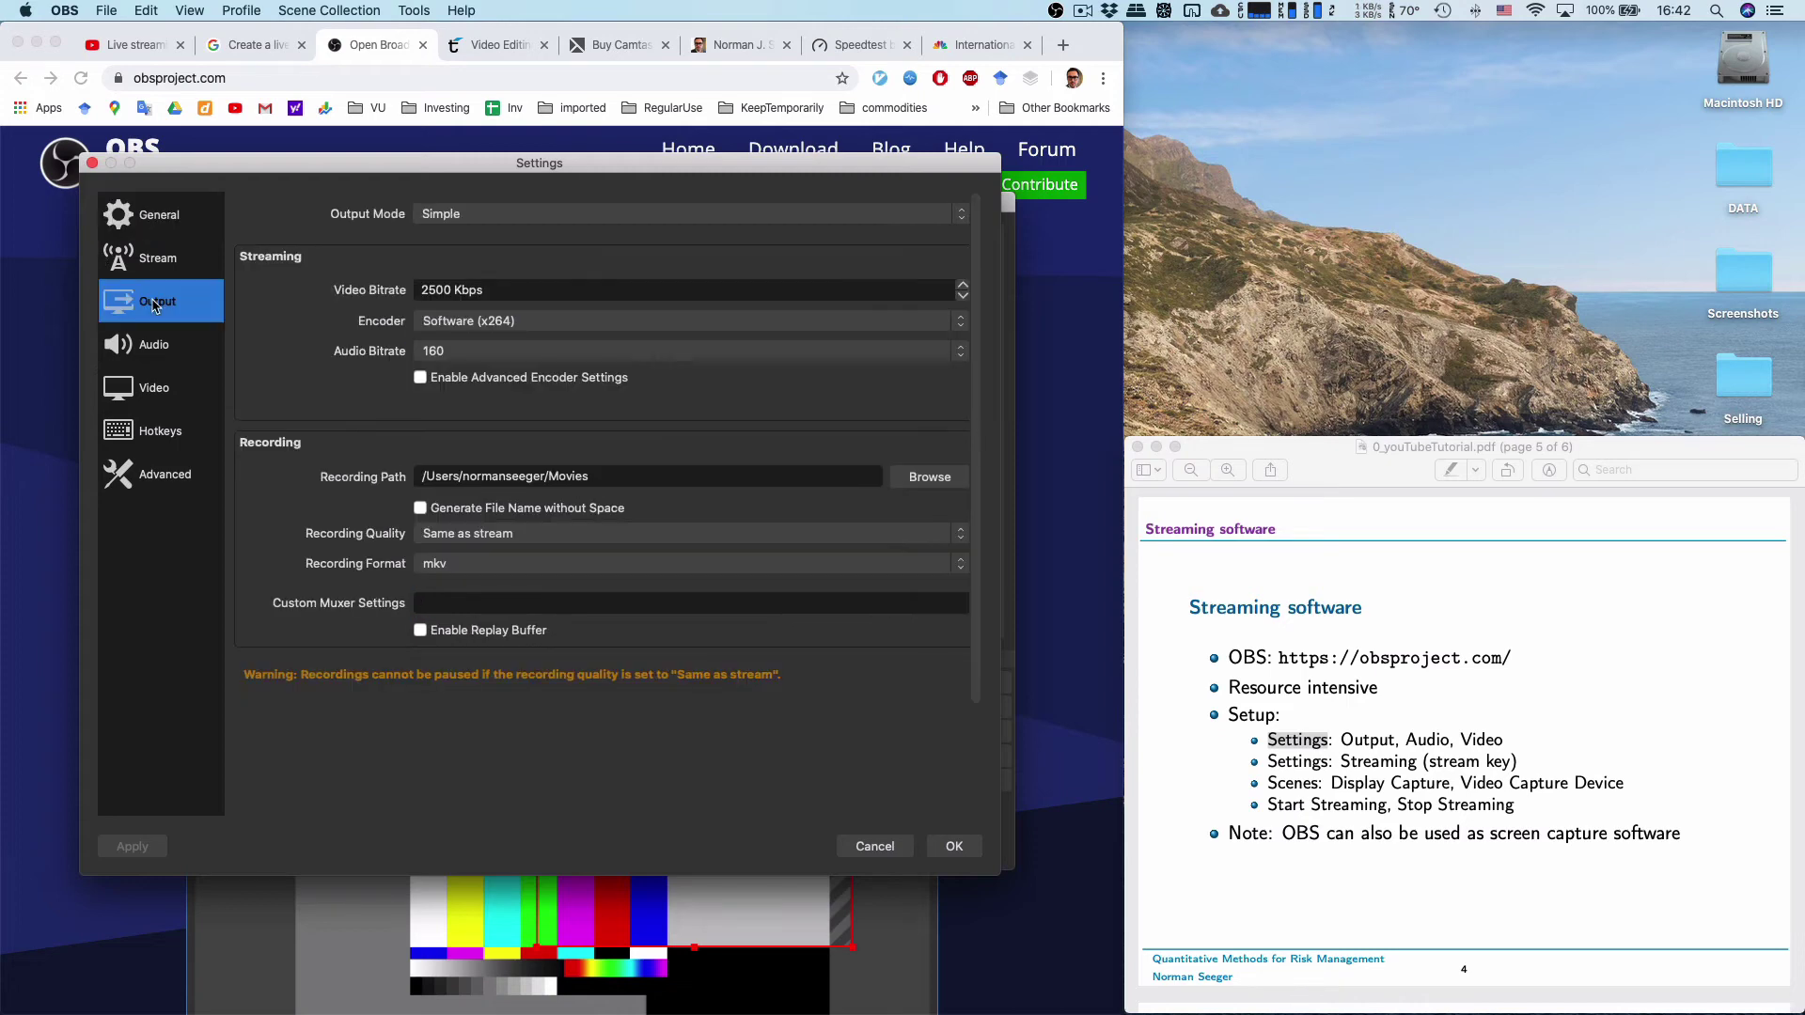
pyautogui.click(548, 216)
pyautogui.click(545, 235)
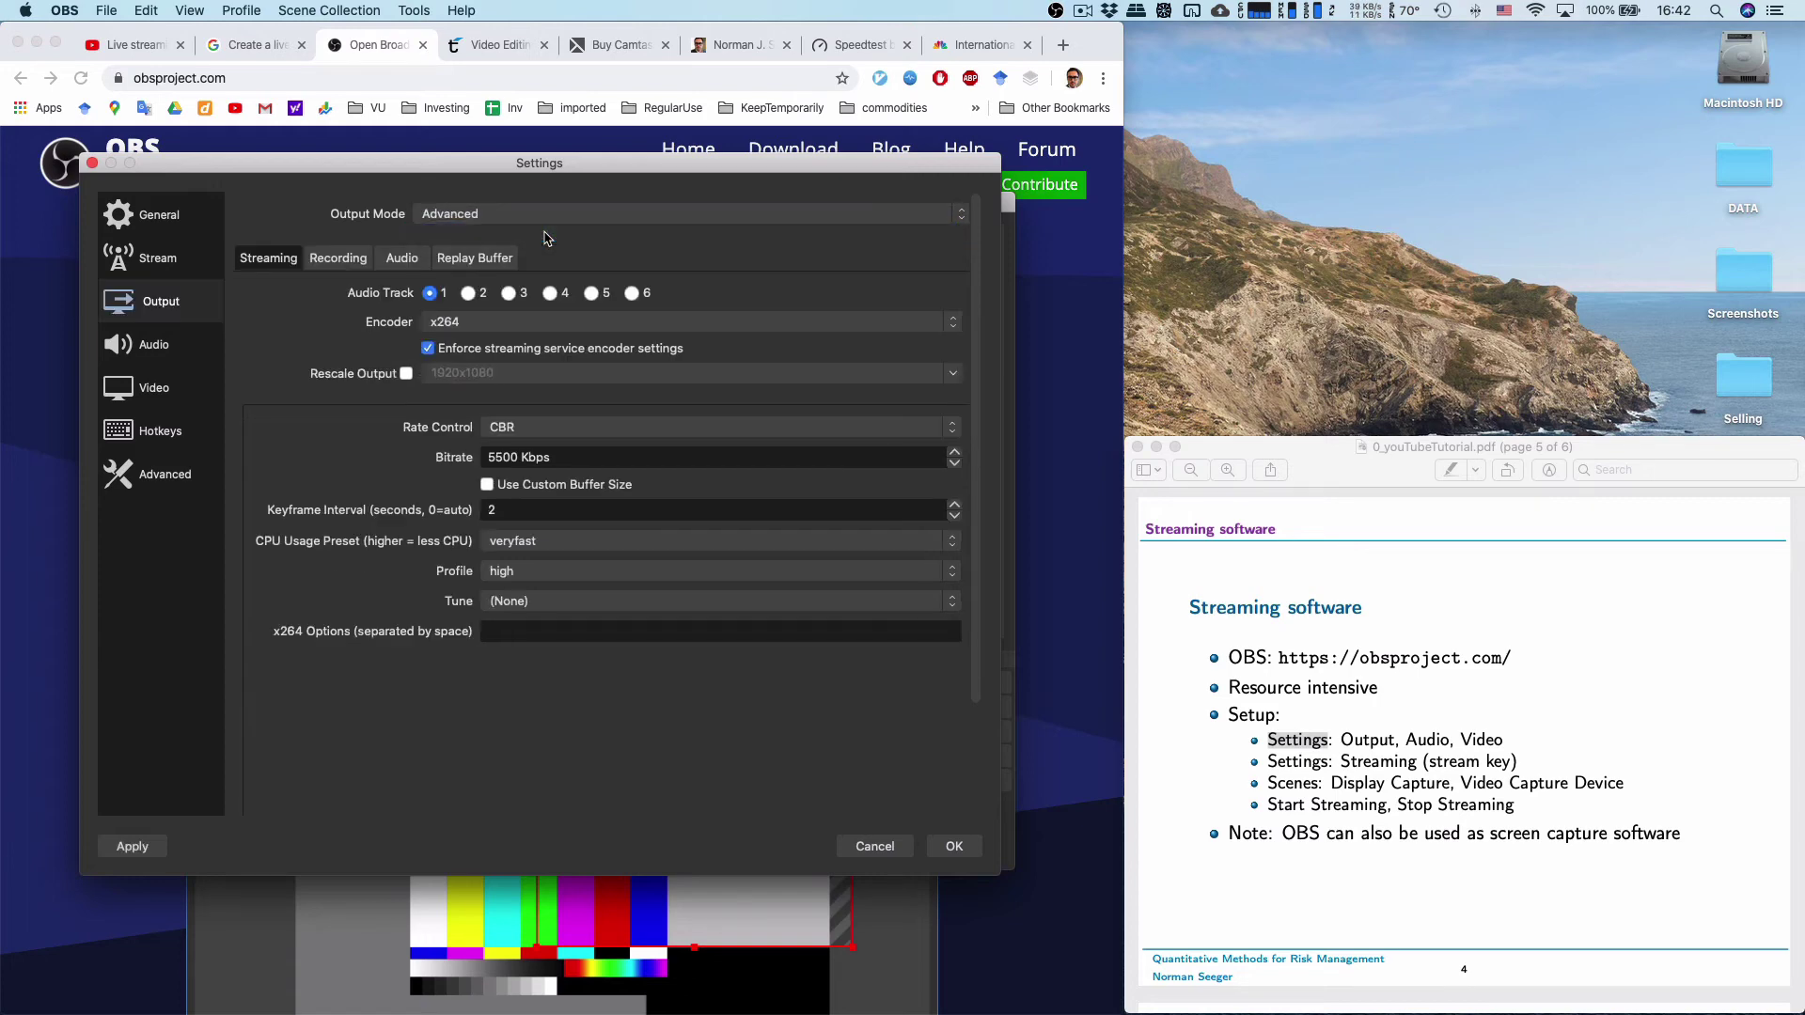
pyautogui.click(524, 216)
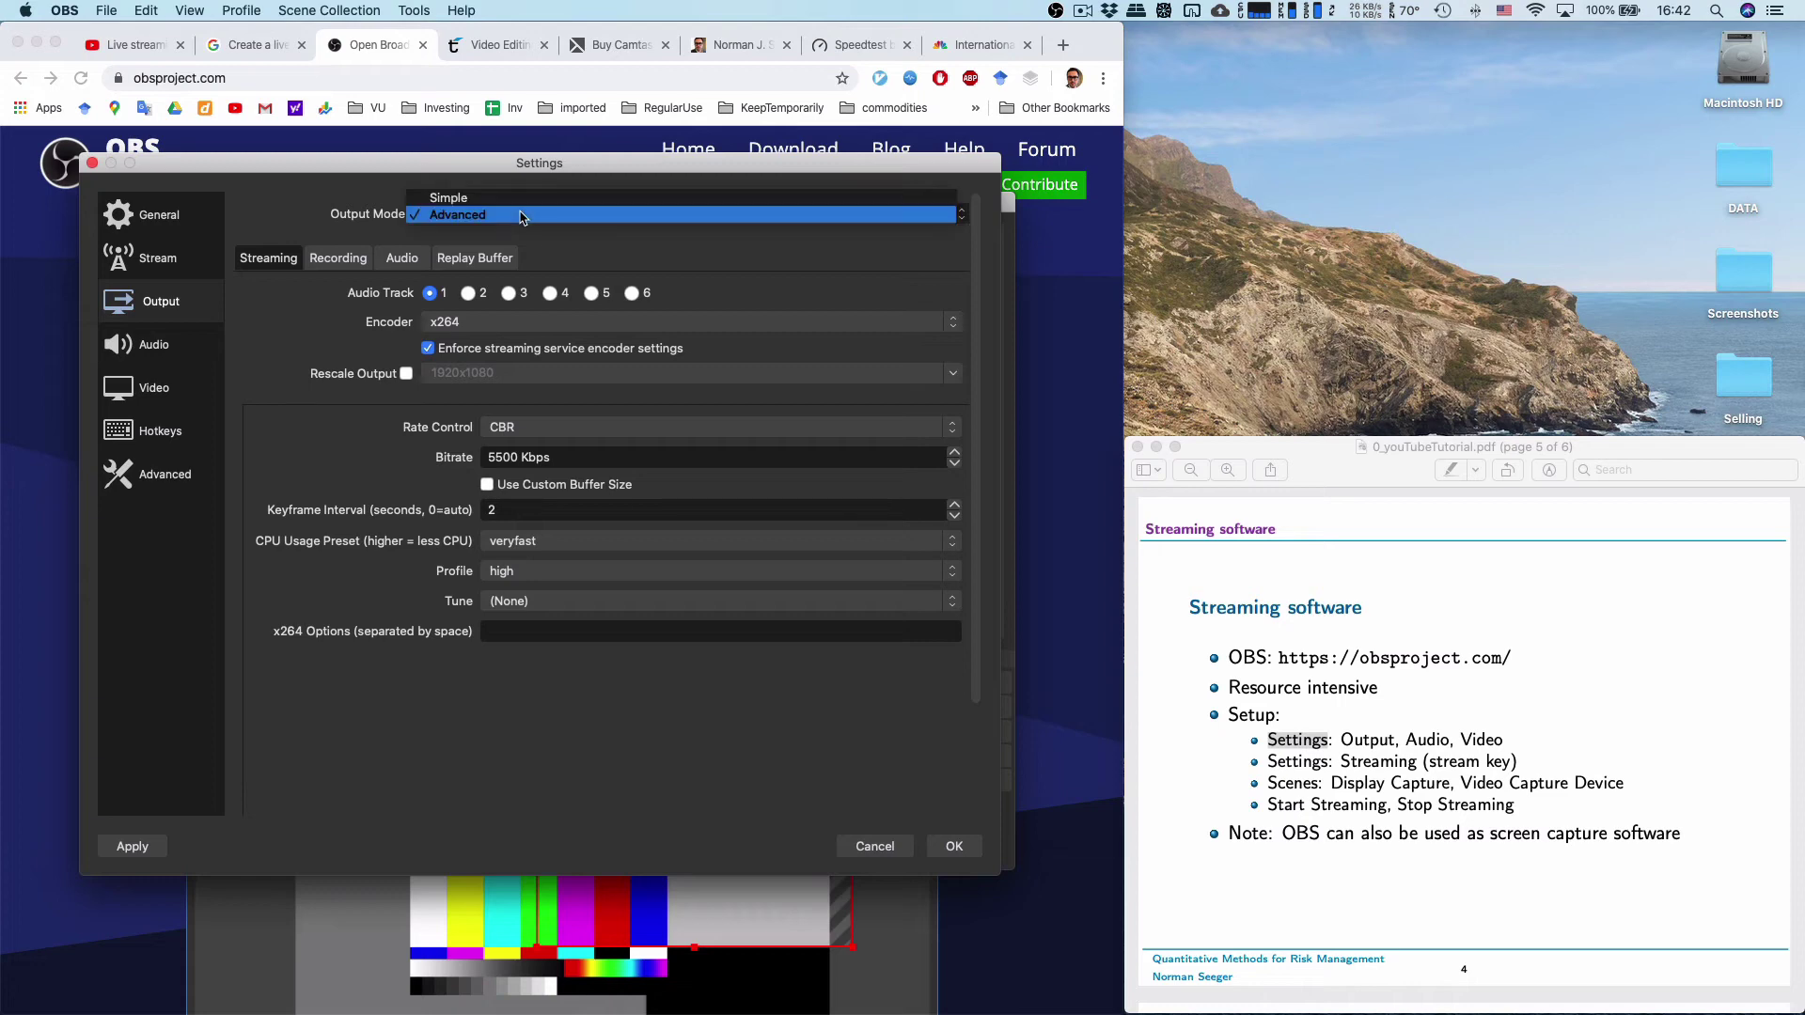
pyautogui.click(514, 198)
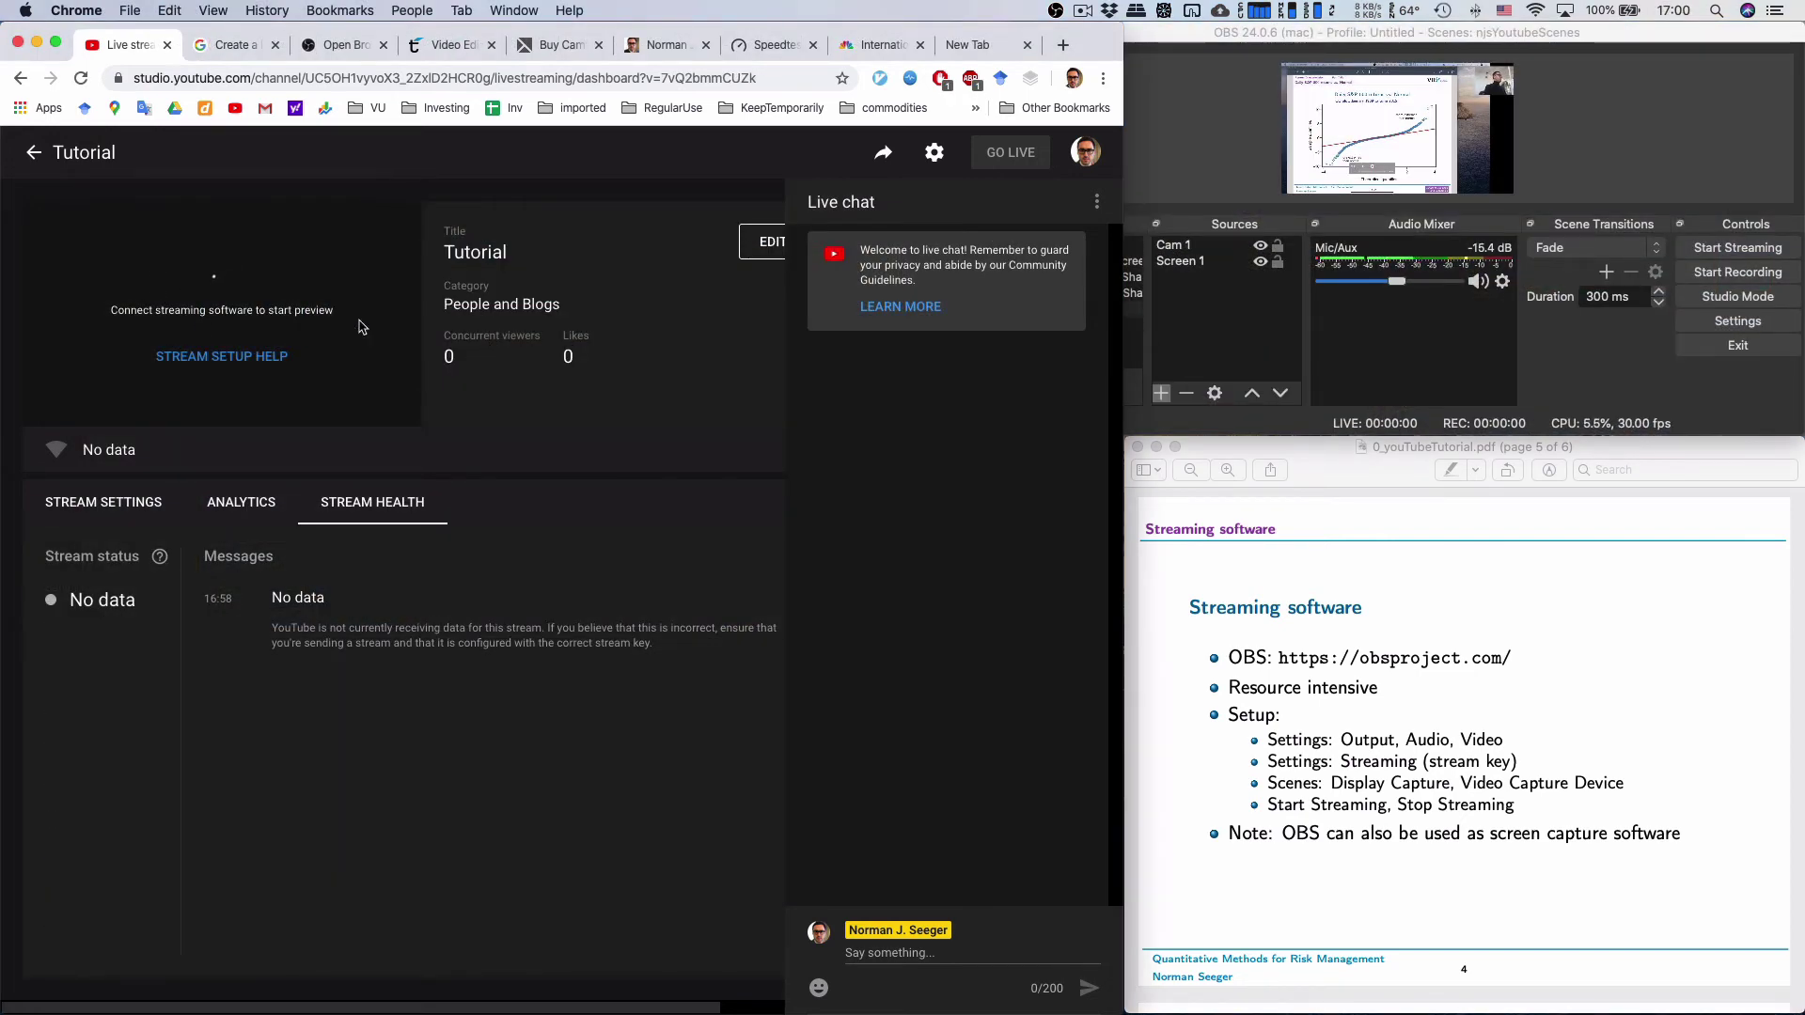
# - Start streaming from OBS and take the "Tutorial" stream live in YouTube Studio
pyautogui.click(1611, 386)
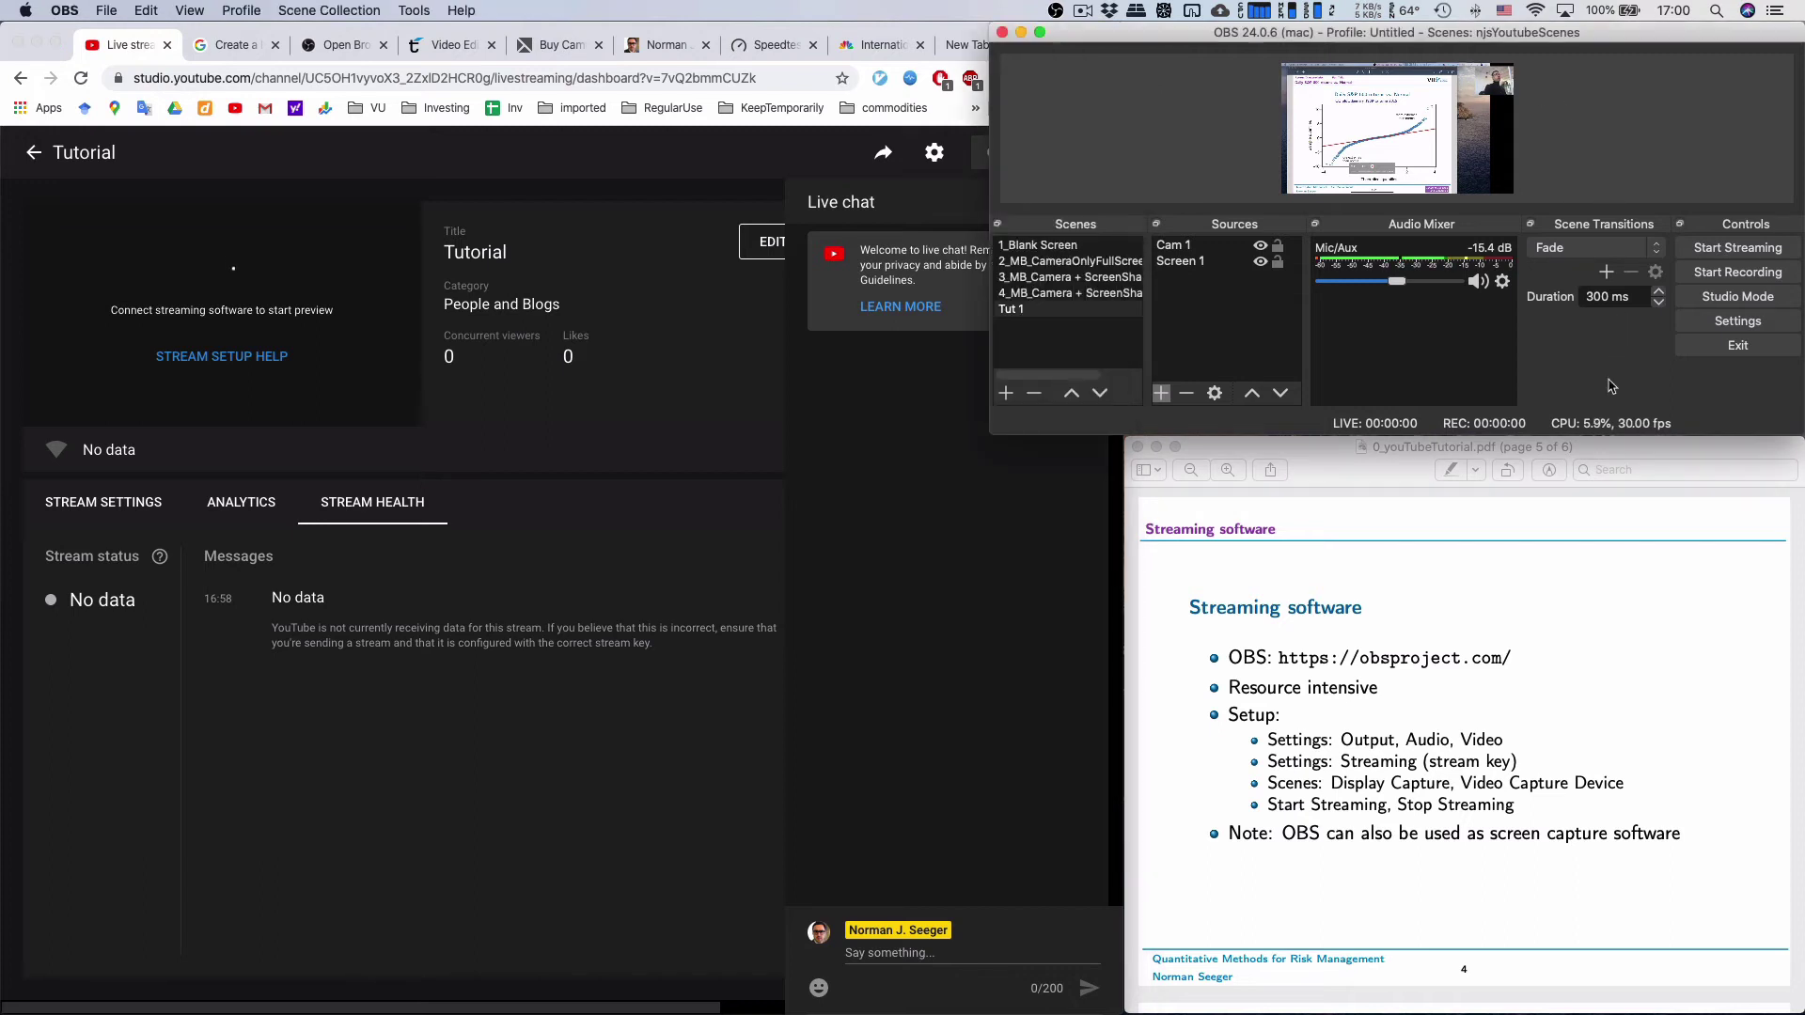
pyautogui.click(1735, 251)
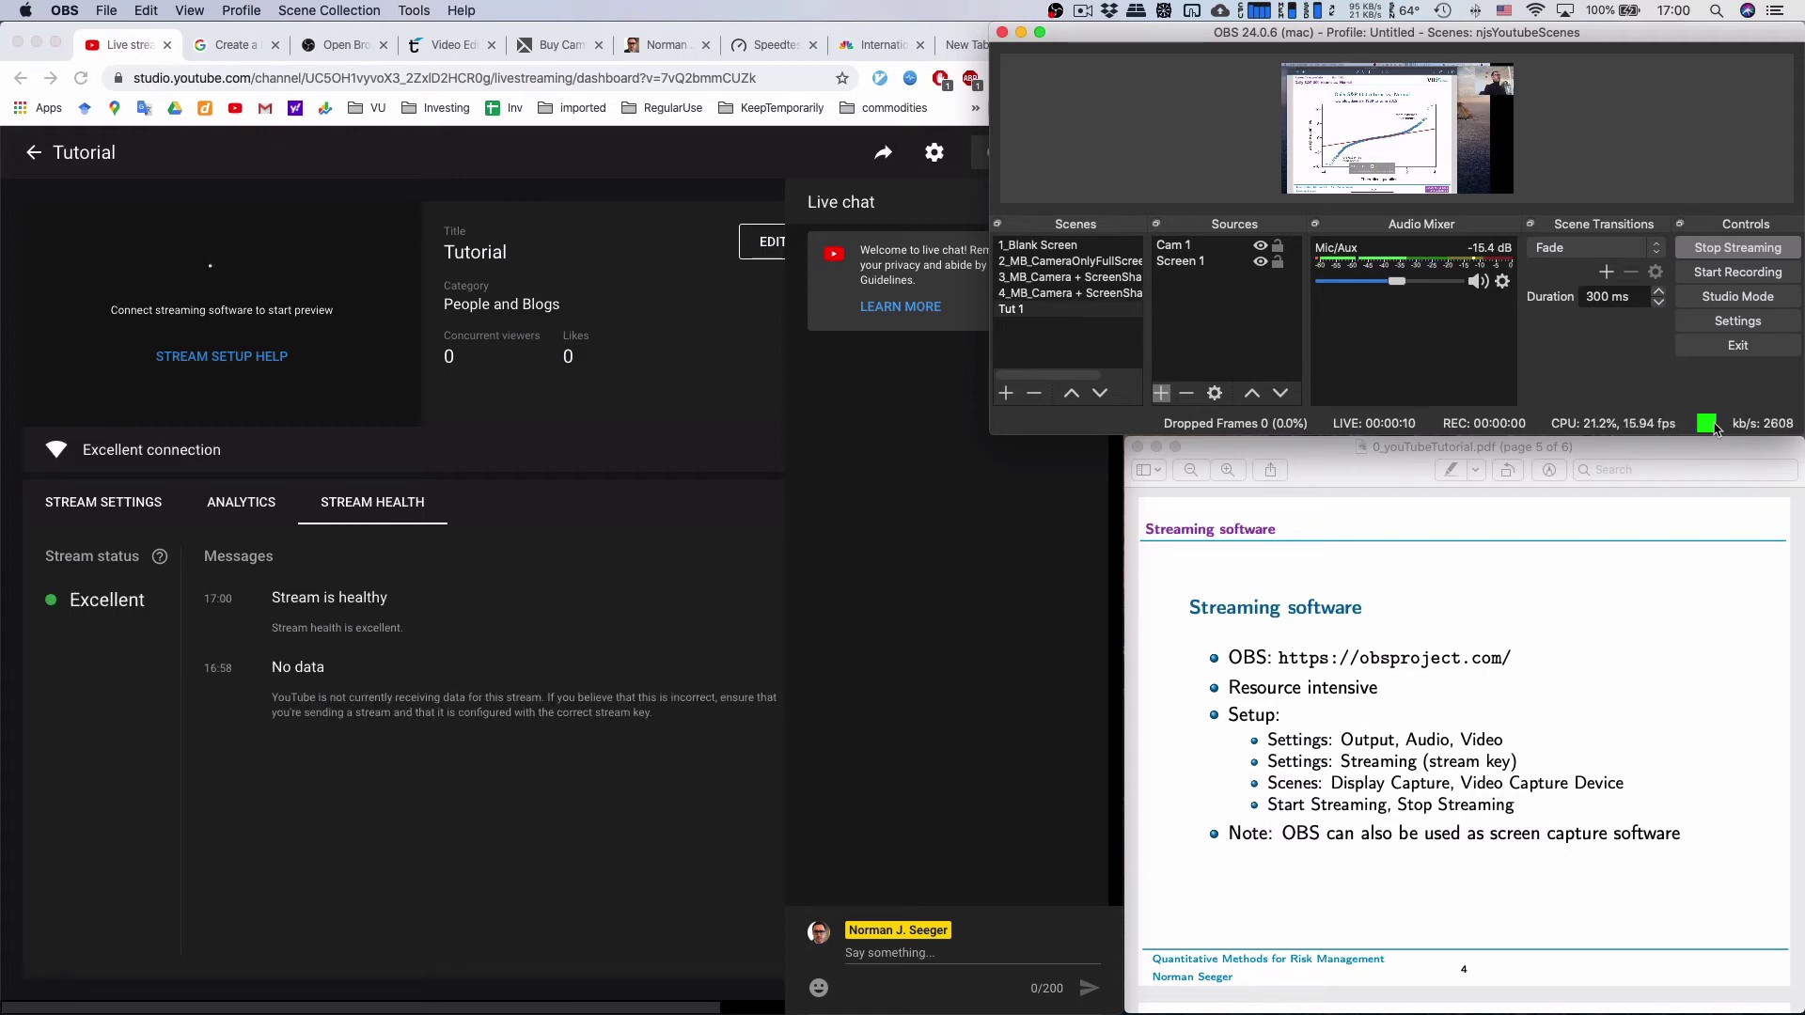
pyautogui.click(315, 453)
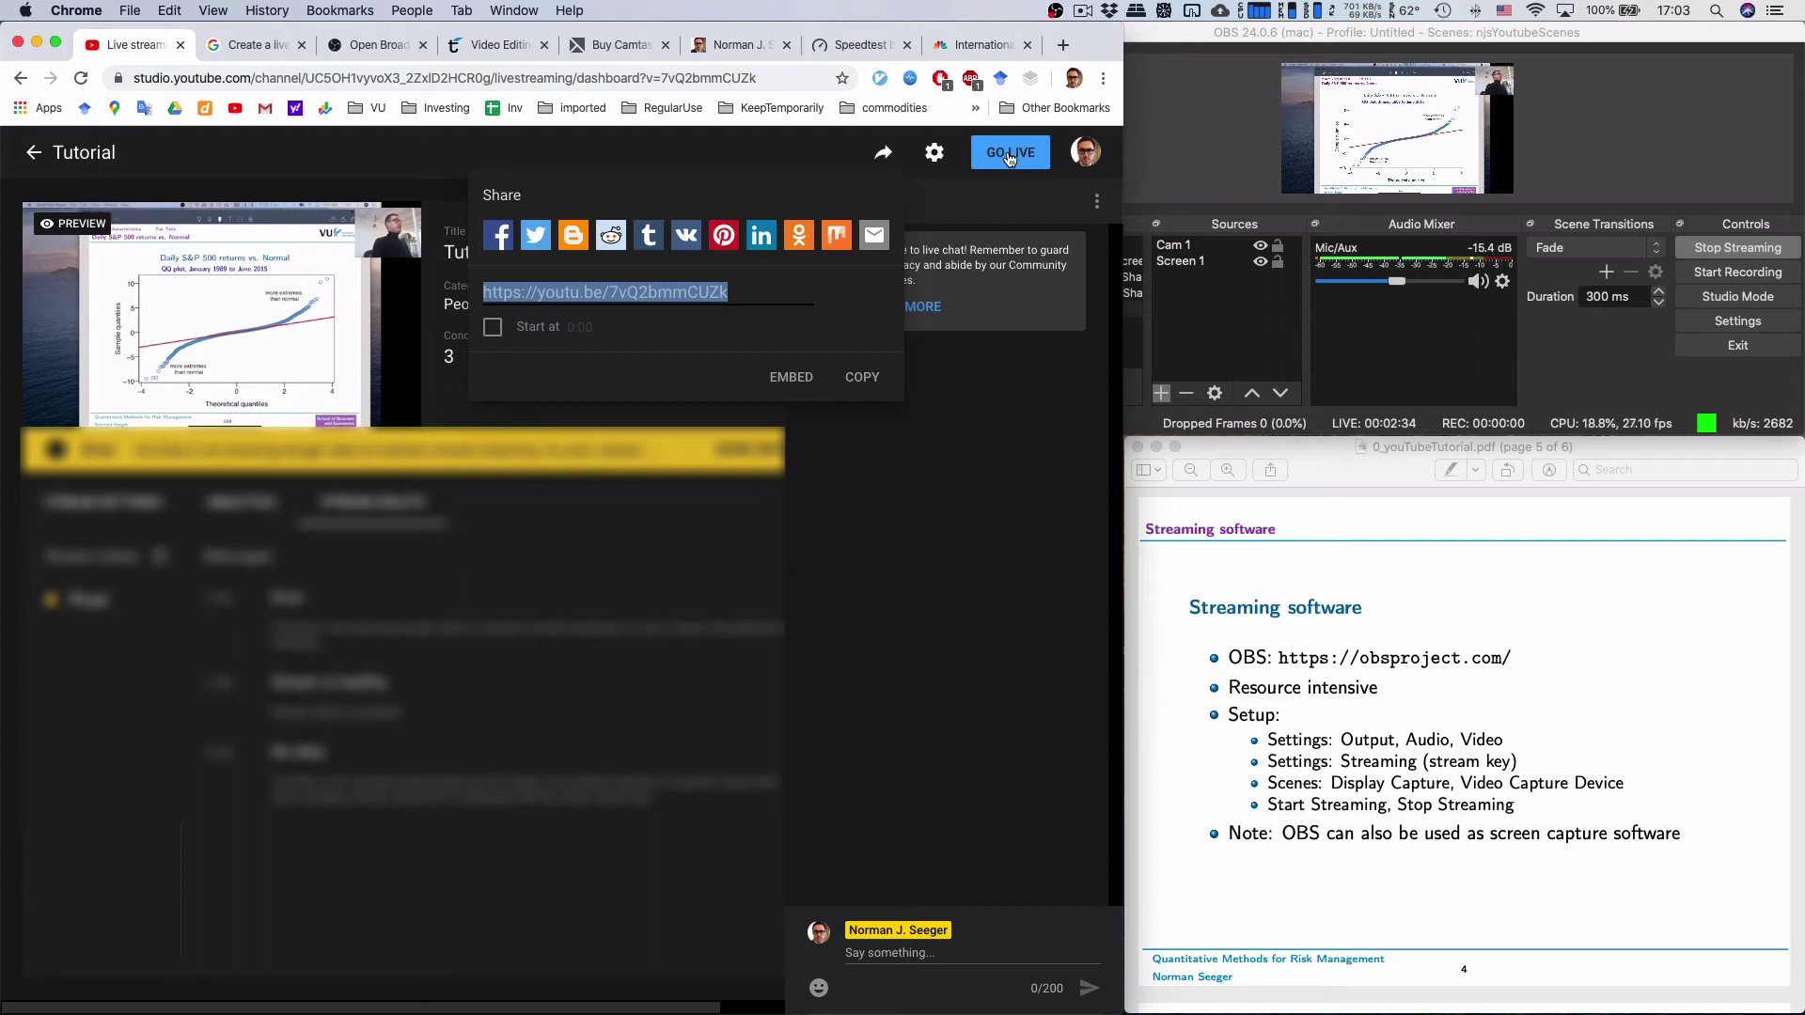
pyautogui.click(1008, 153)
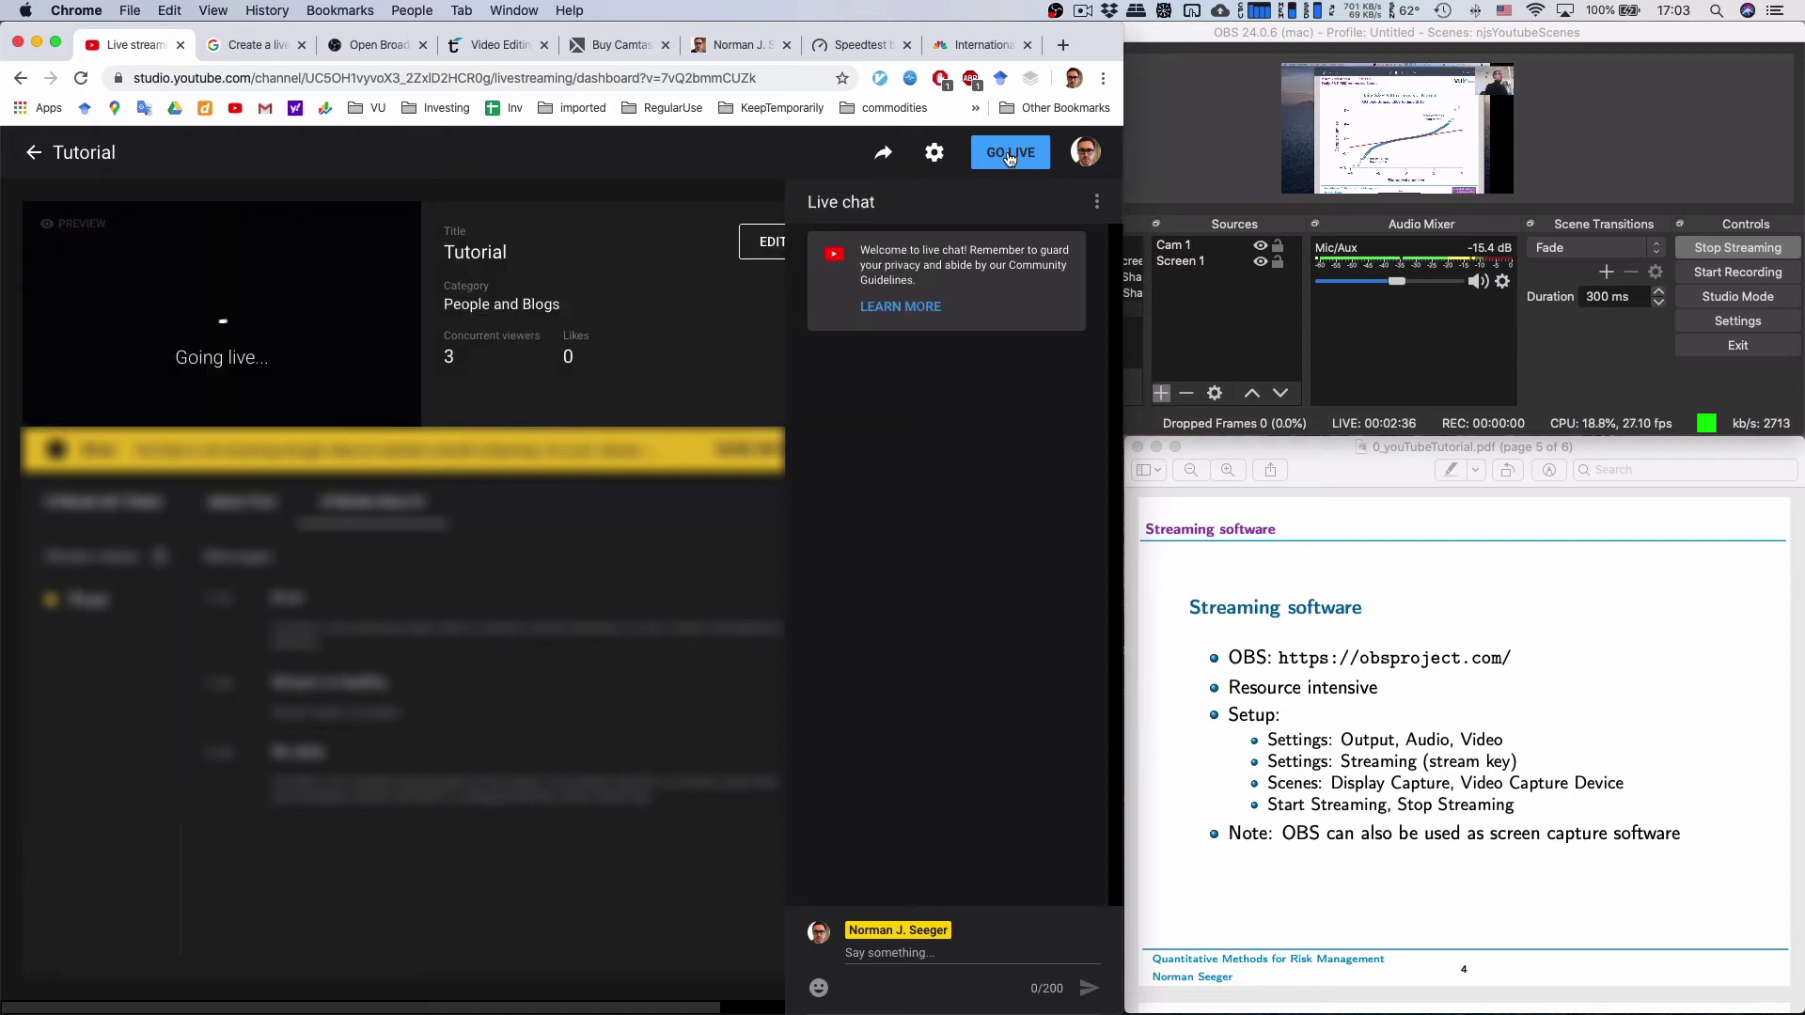